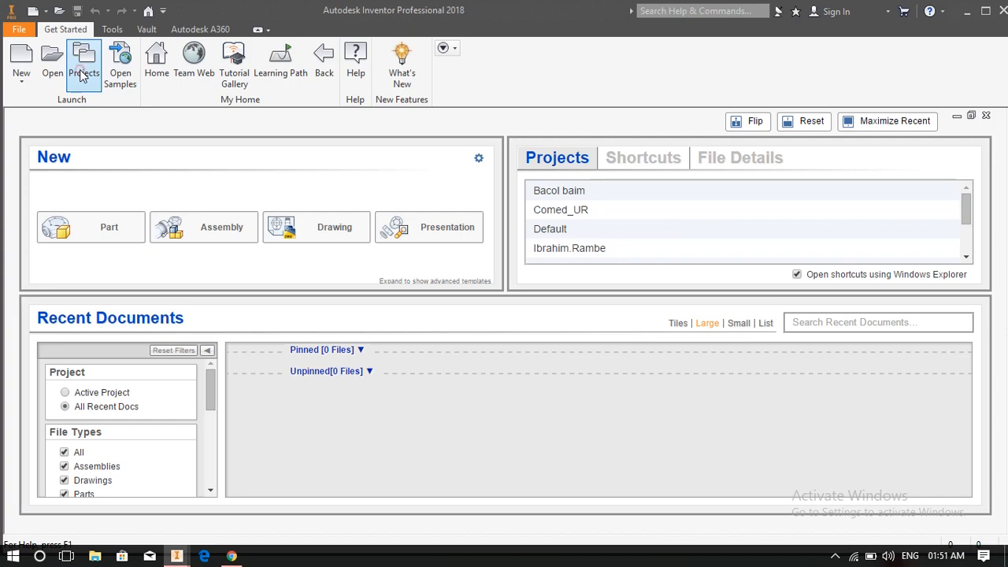
Step: Start a new single-user project and name it Kelas COMED
click(82, 73)
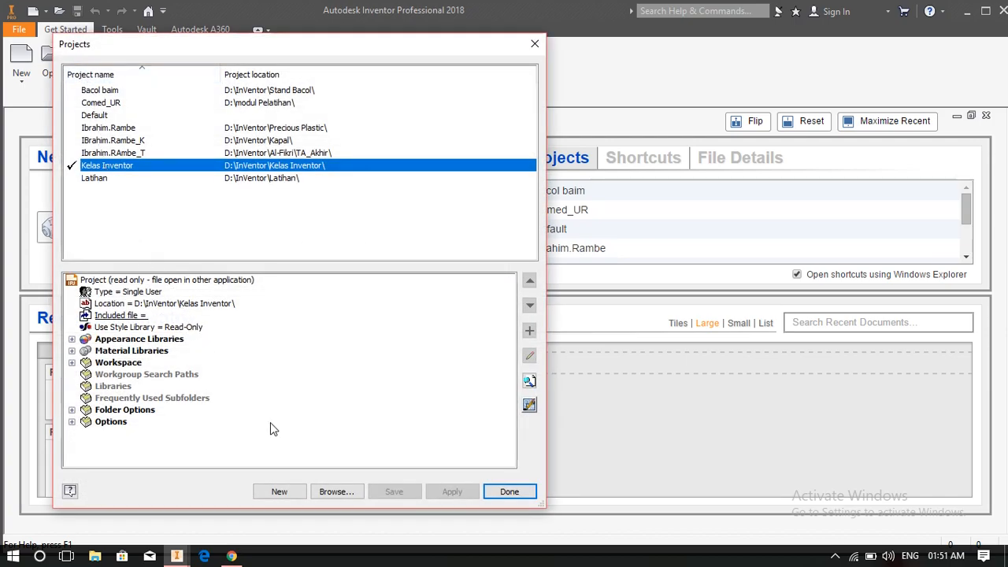
click(233, 211)
click(280, 492)
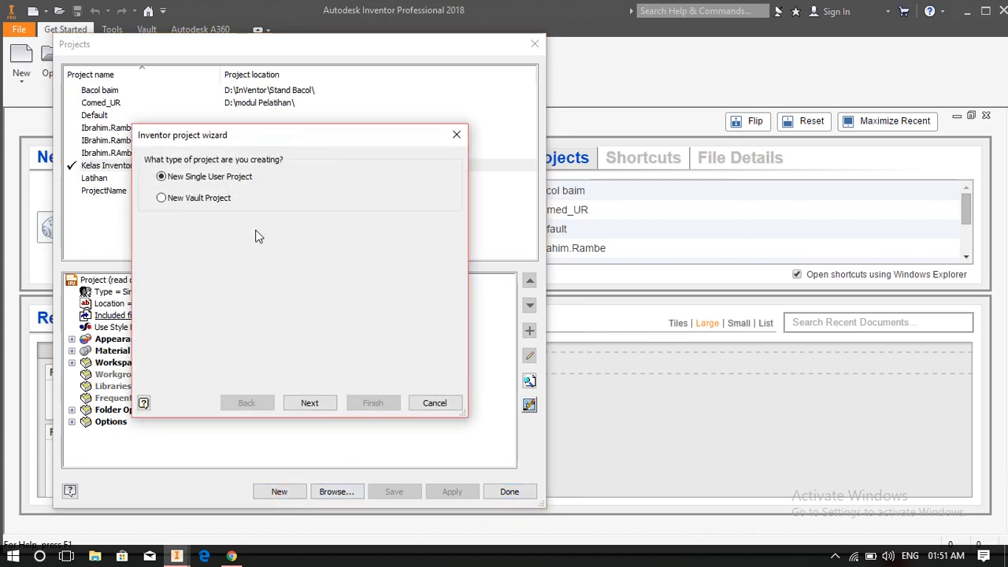
click(320, 405)
double_click(234, 193)
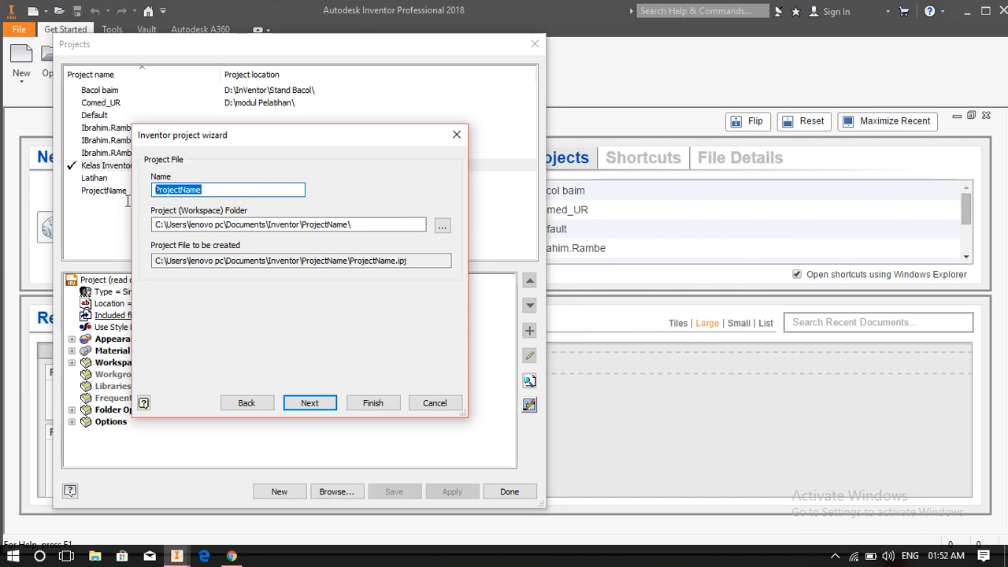
text(Ke)
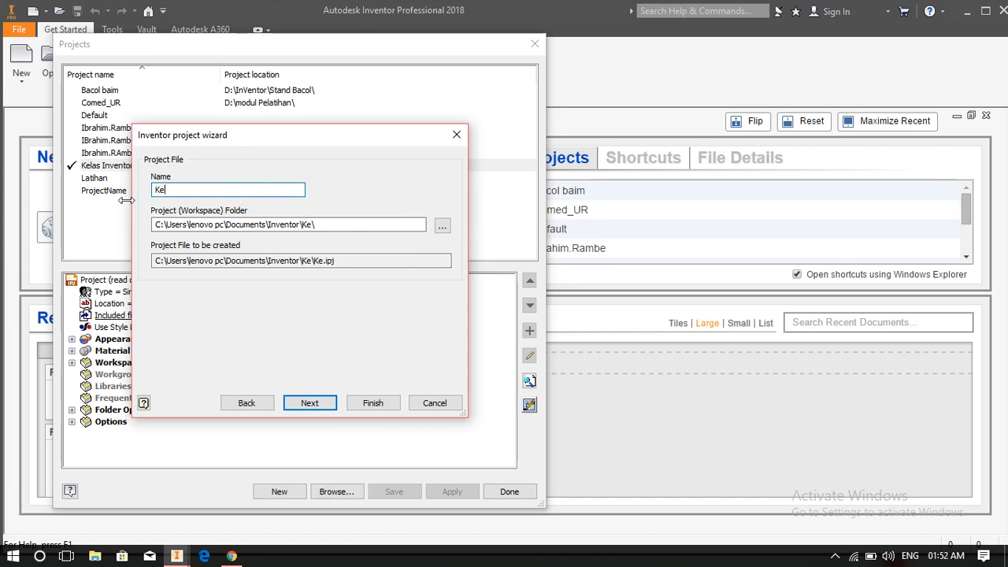
text(las COMED)
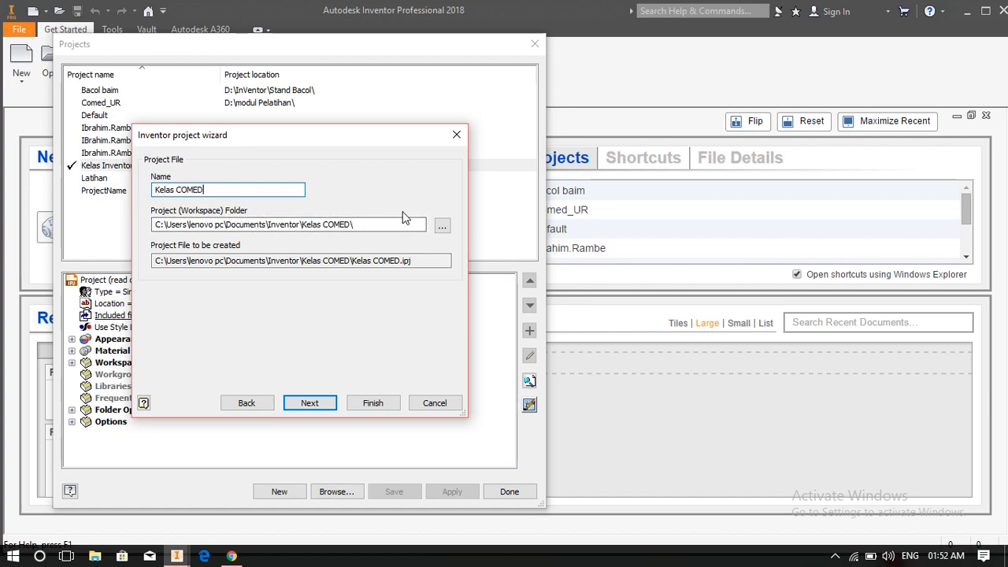
Step: Browse to the InVentor folder on drive D: for the new project's workspace location
click(442, 225)
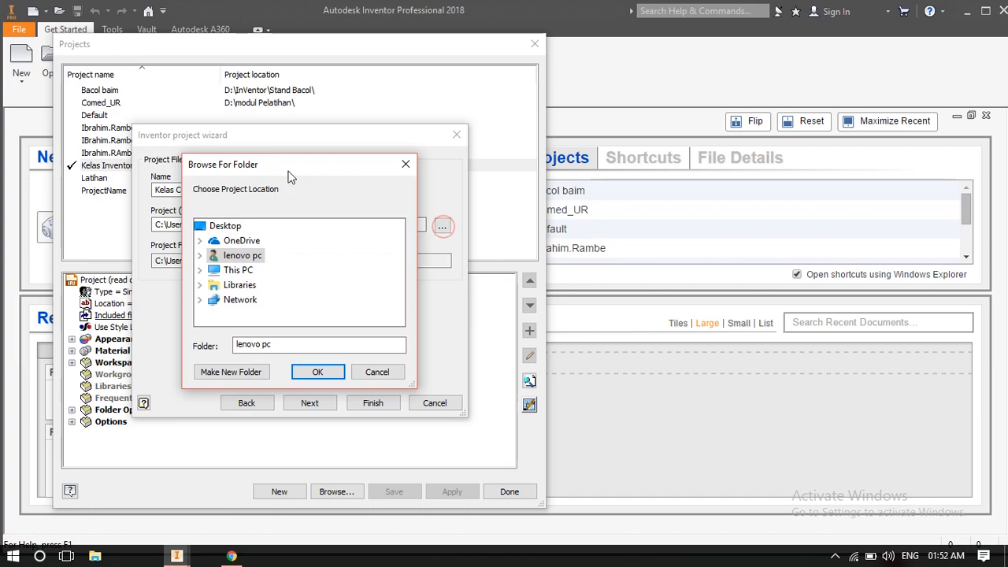
click(226, 270)
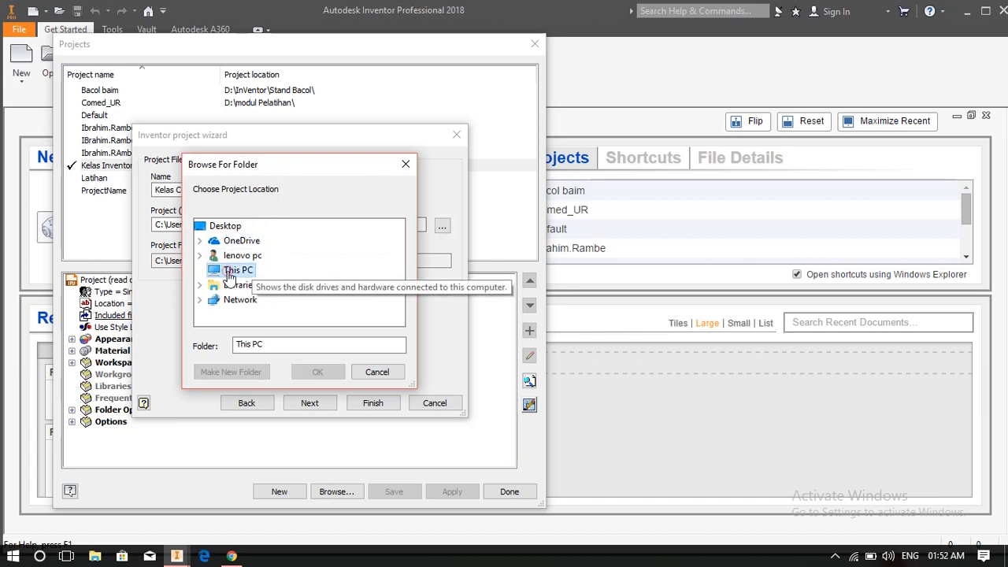
scroll(258, 283, down, 2)
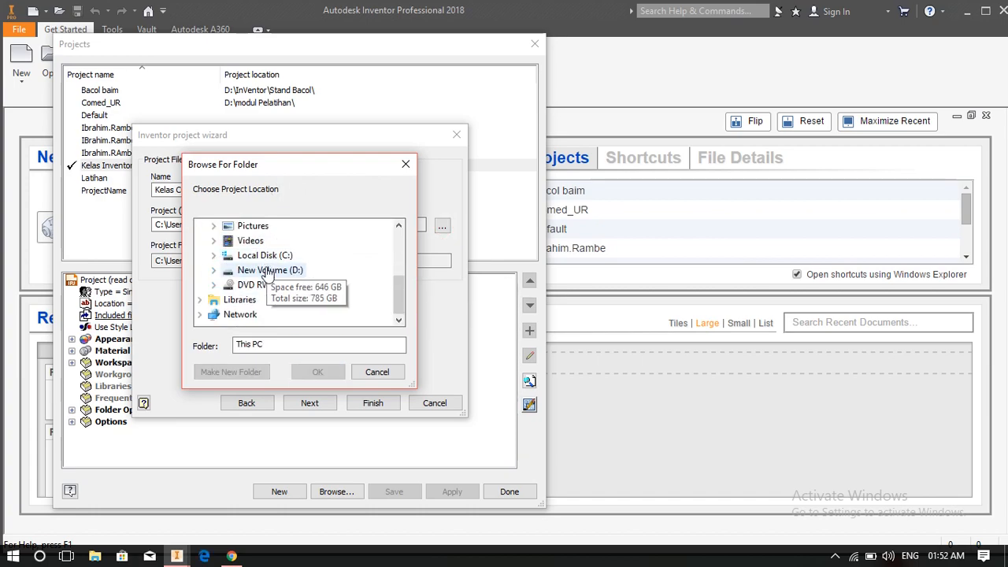
double_click(268, 270)
scroll(339, 262, down, 3)
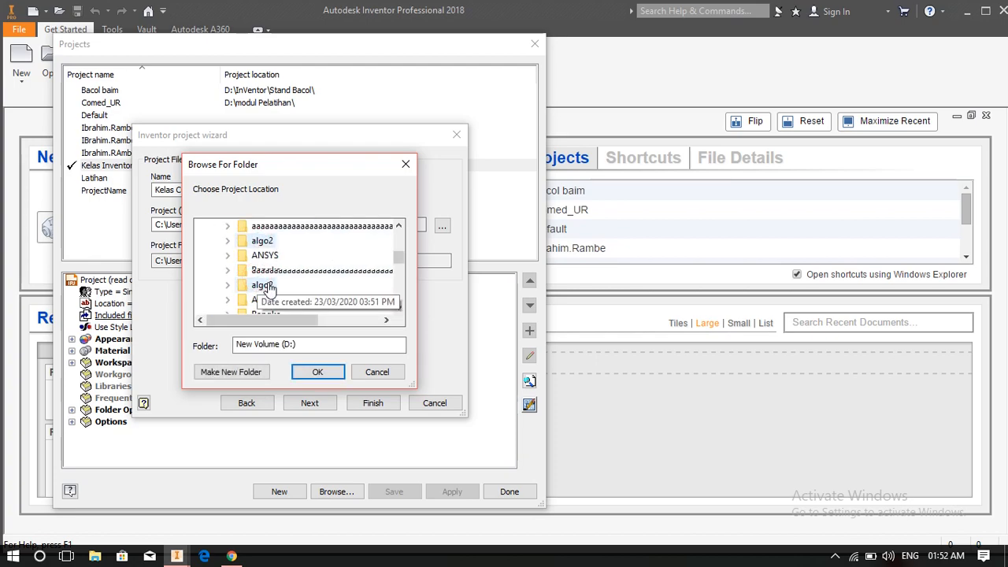
scroll(339, 263, down, 1)
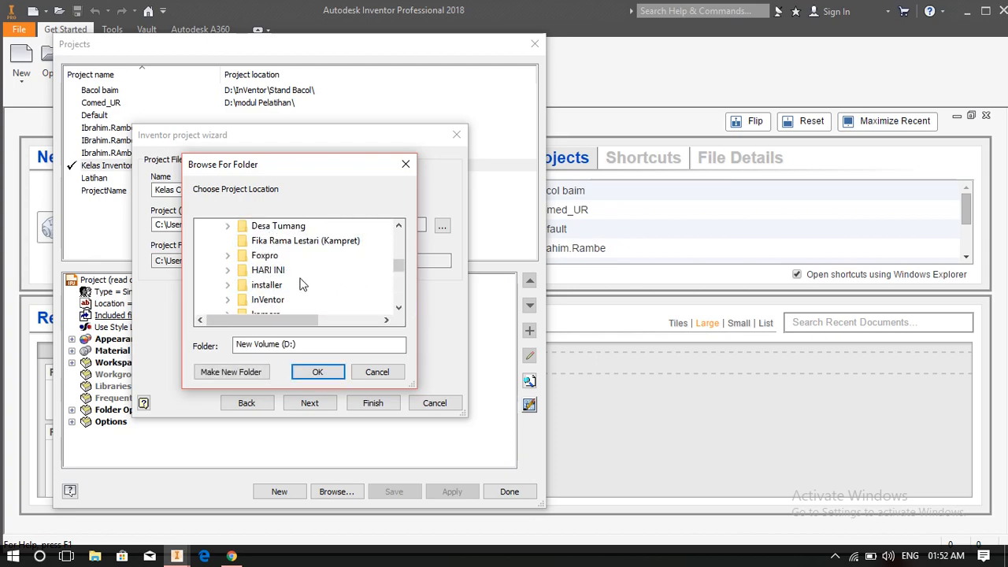
double_click(271, 299)
scroll(327, 271, down, 1)
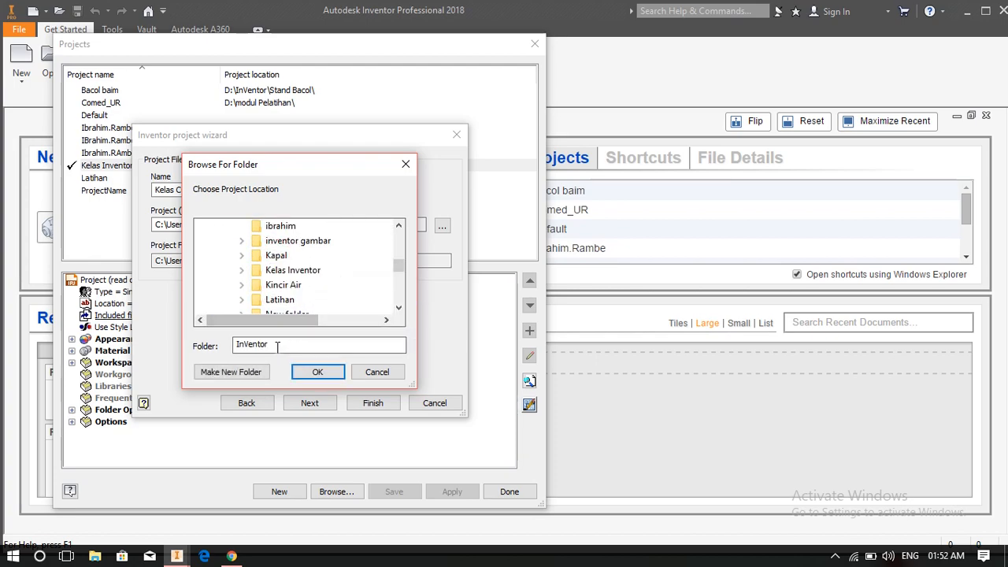
Step: Make a new Kelas COMED folder the workspace and finish creating the project without adding any libraries
click(253, 372)
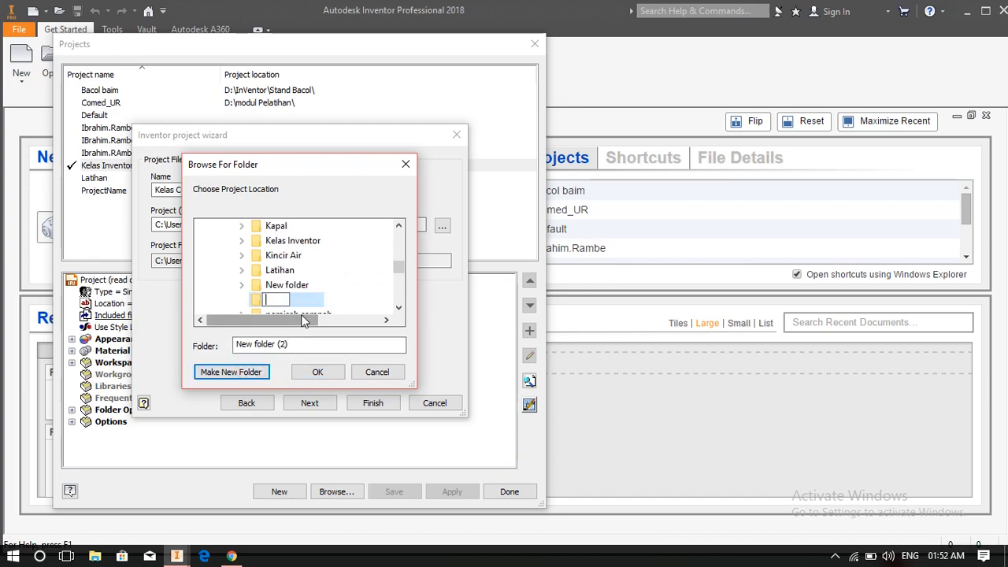
text(Kelas COMEd)
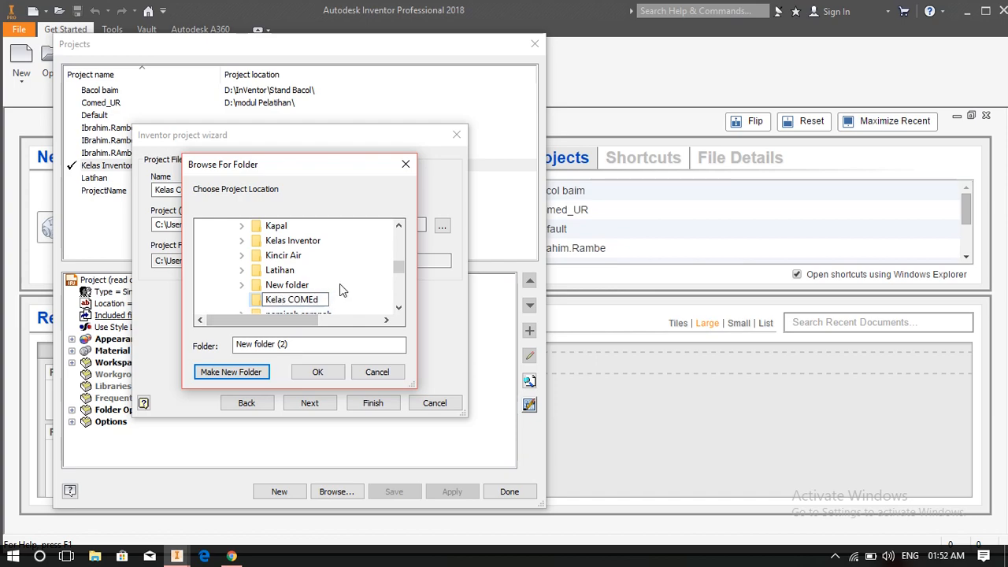
key(Return)
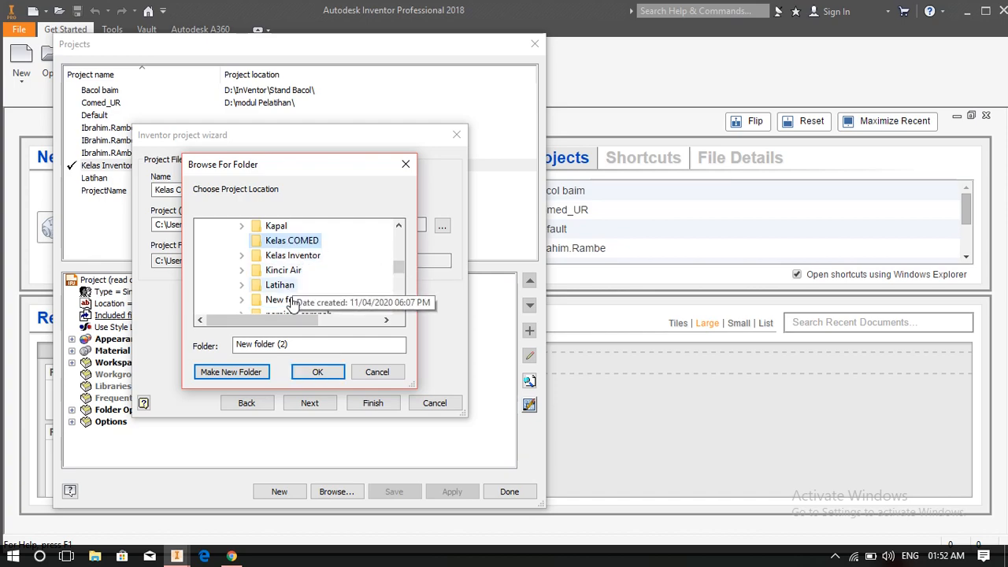
click(316, 372)
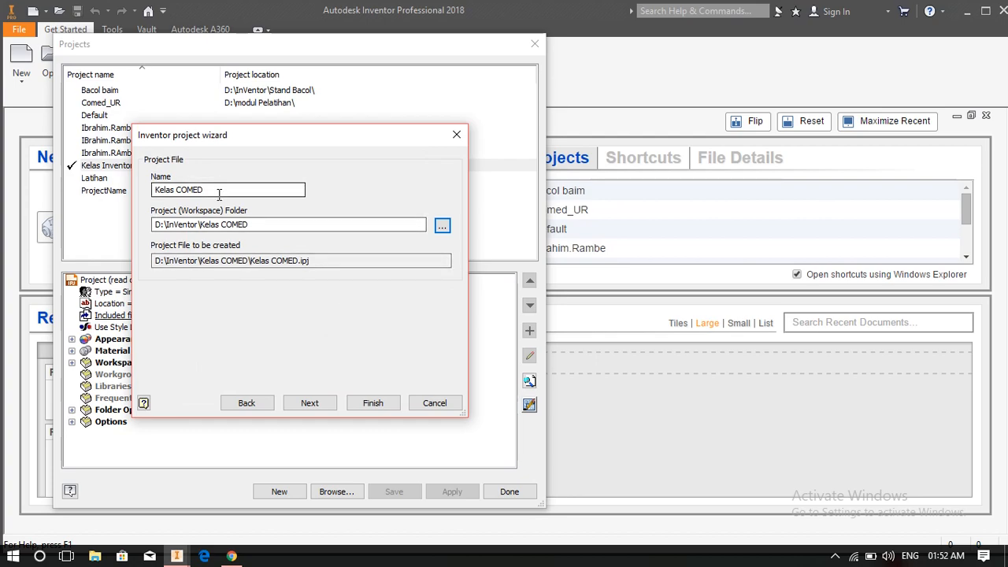
click(310, 403)
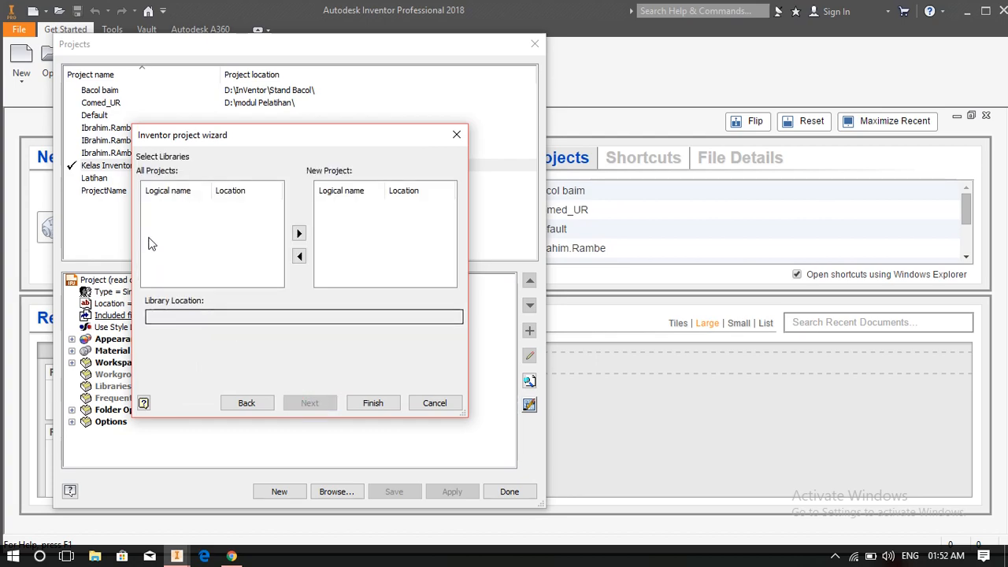
click(374, 403)
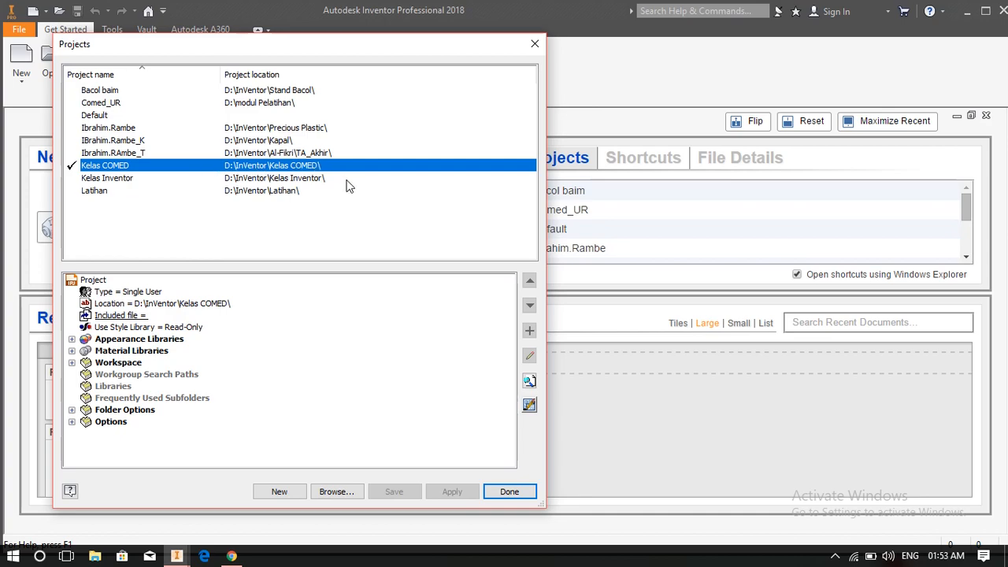
Step: Make Default the active project
click(98, 115)
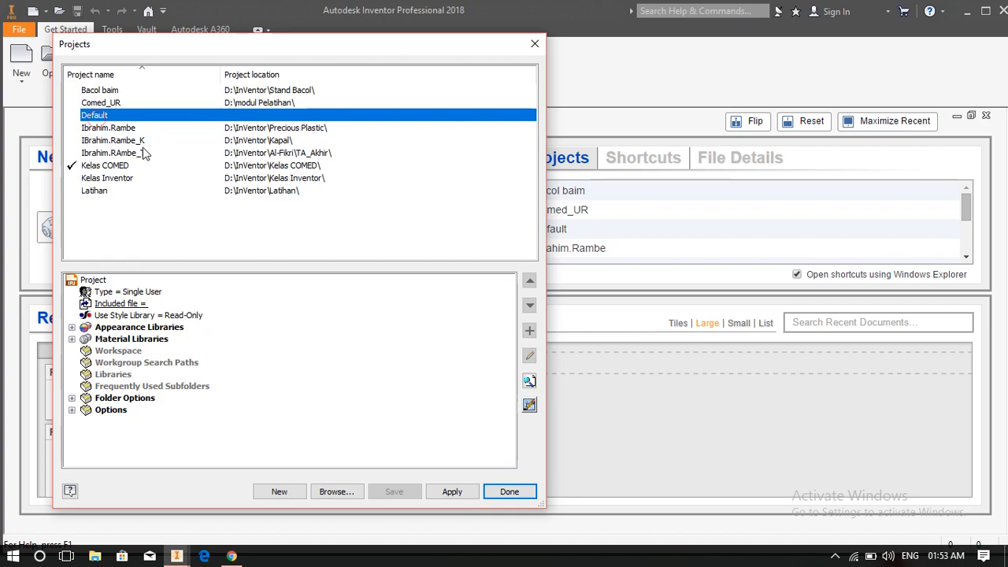
click(444, 498)
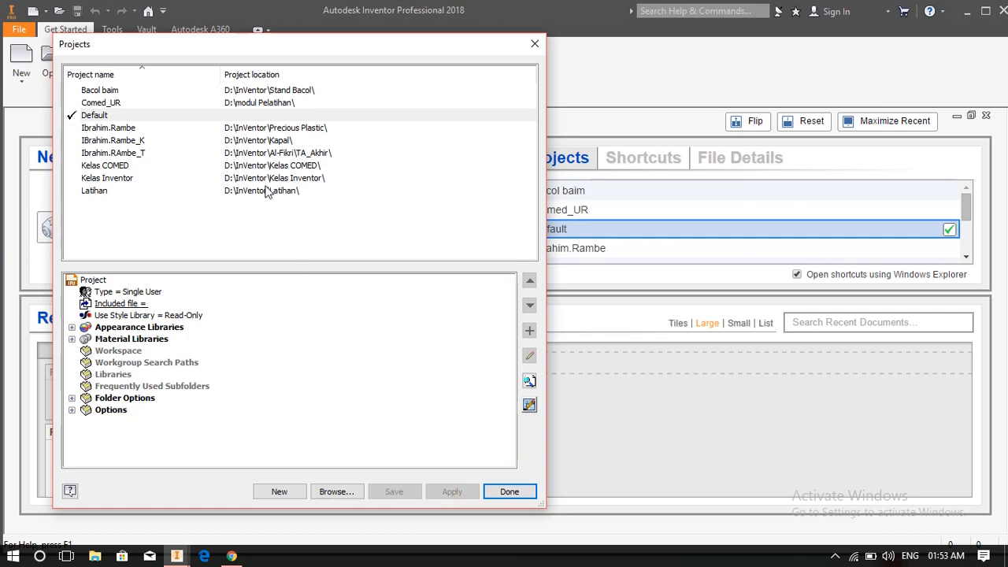
Step: Make Kelas COMED the active project and close the project manager
click(118, 166)
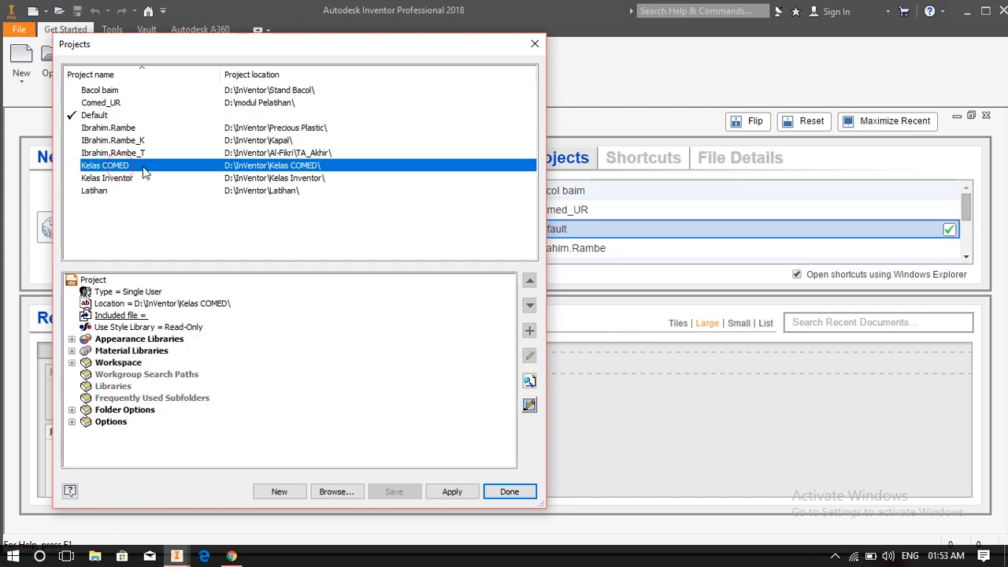
click(455, 493)
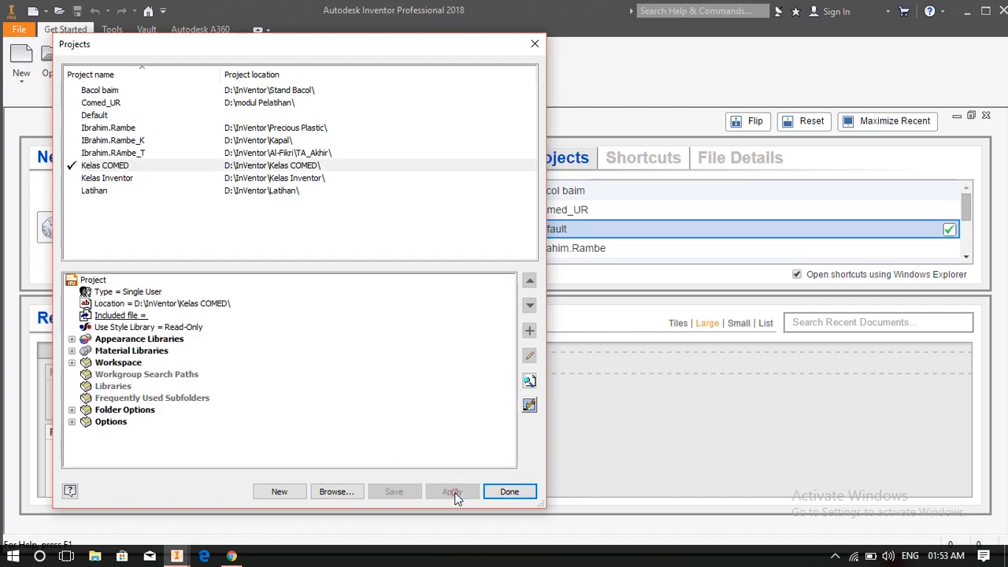
click(497, 495)
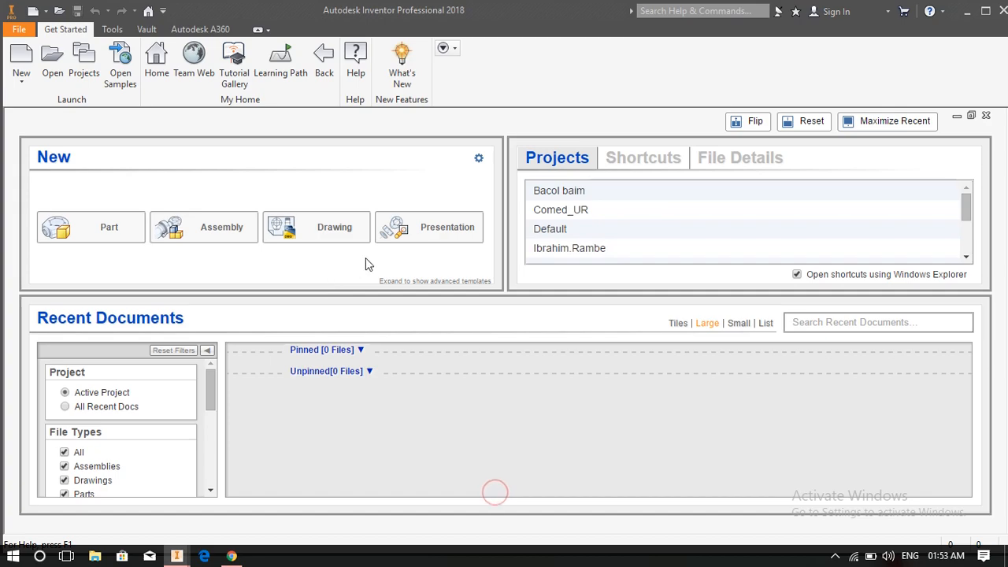
Step: Create a new part file in the Kelas COMED project
scroll(711, 220, down, 2)
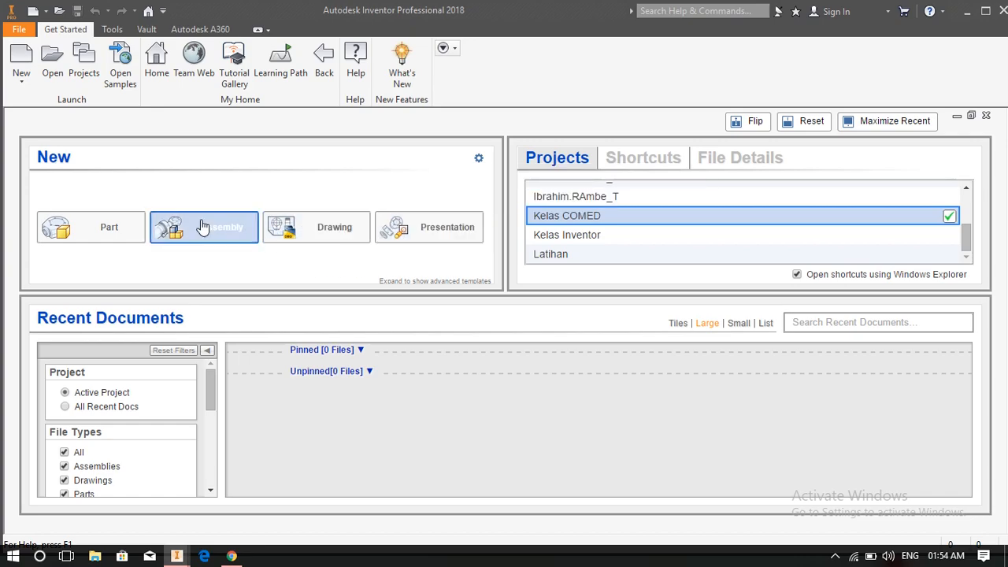
click(111, 240)
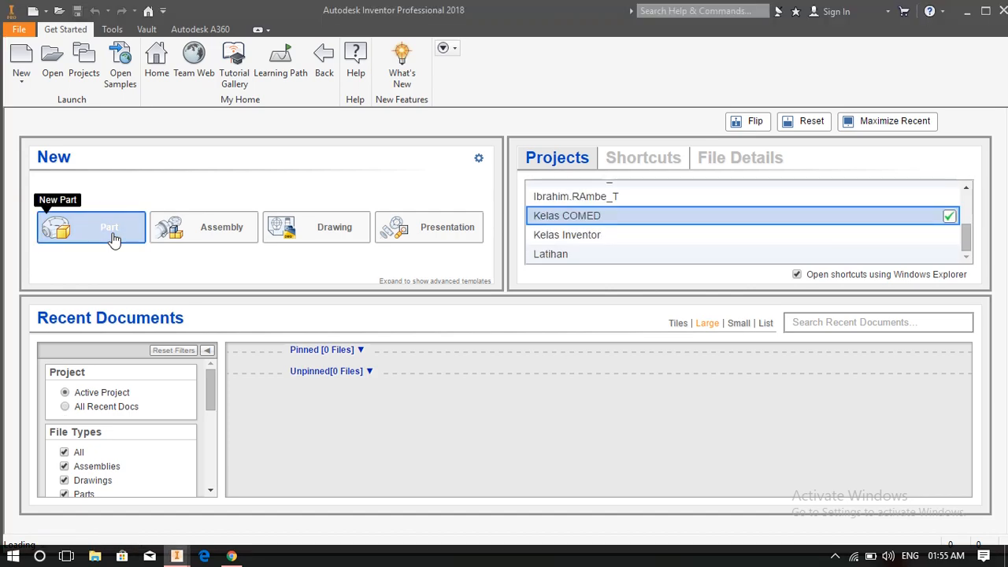
click(835, 556)
click(841, 506)
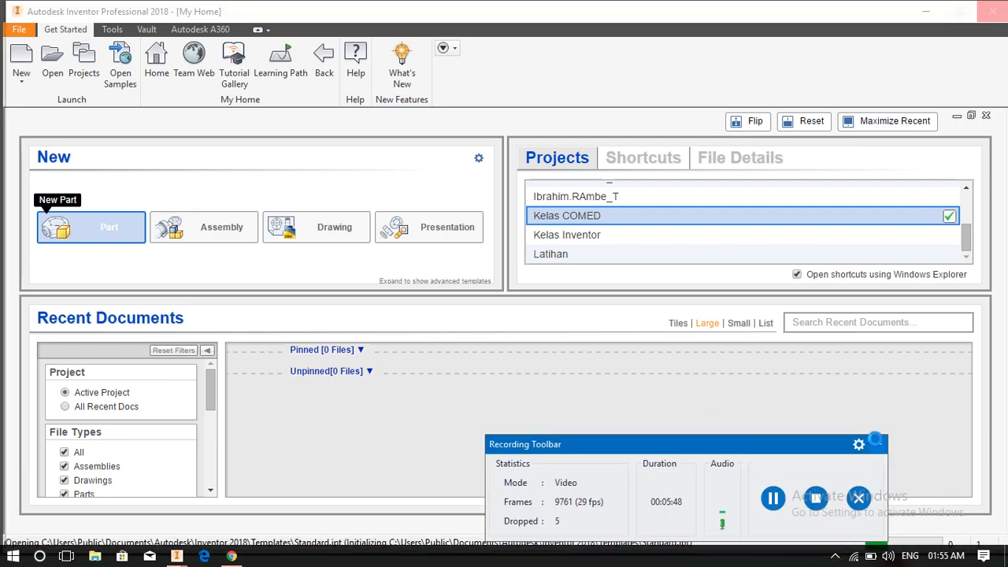
click(876, 441)
click(689, 520)
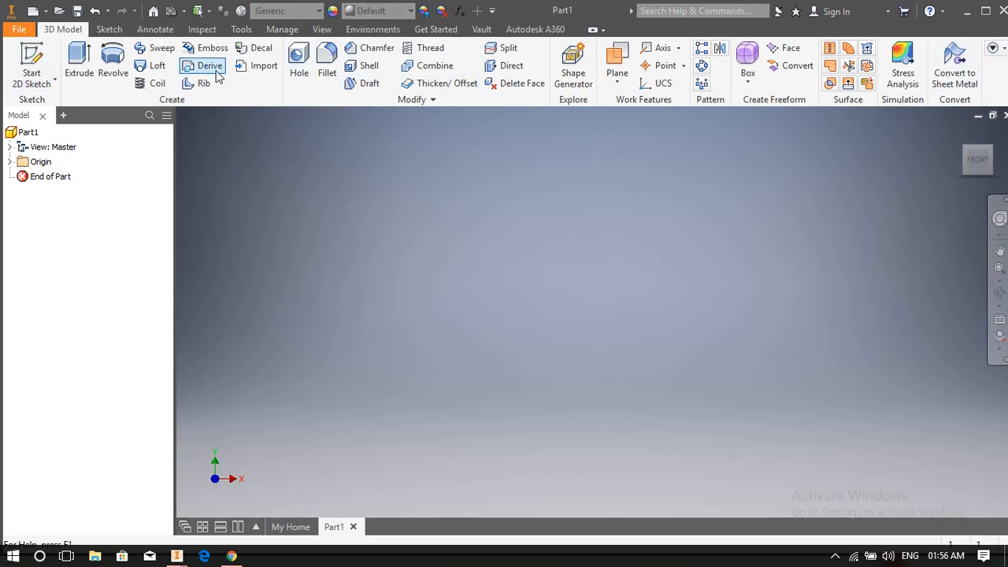
Step: Look through the part environment's sketch, annotation, inspection, tools, management and view commands, ending at the 3D modelling commands
click(113, 30)
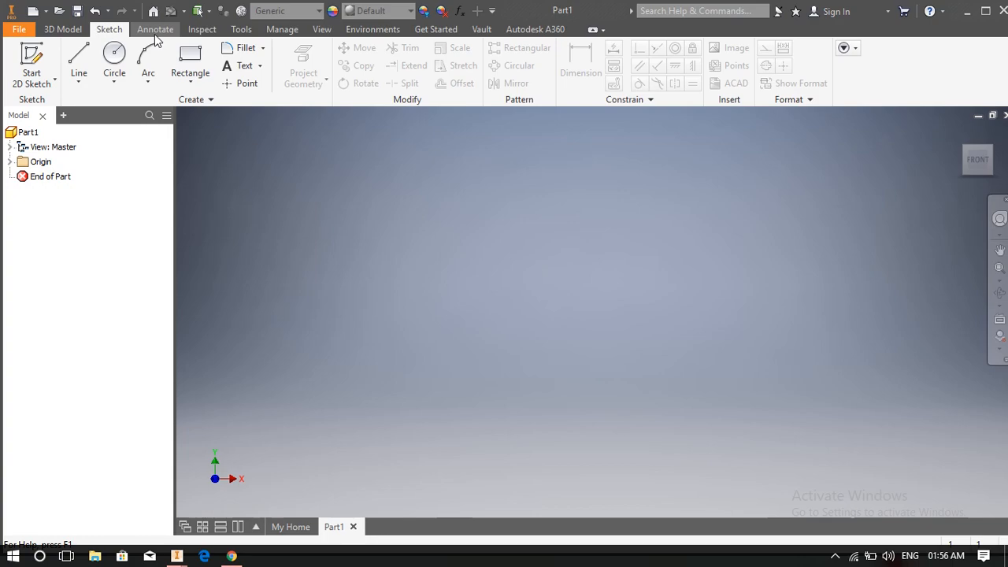
click(155, 32)
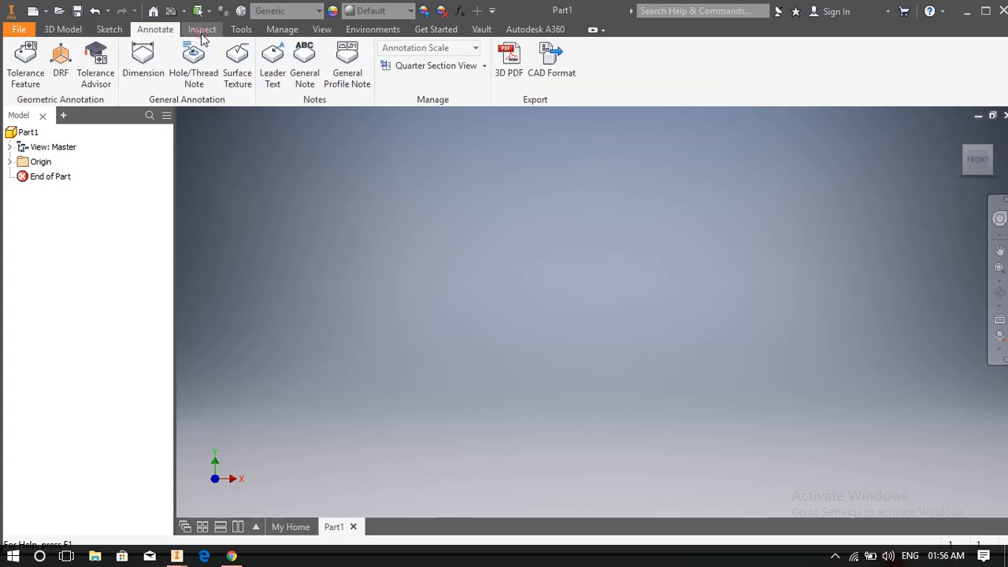
click(202, 31)
click(242, 32)
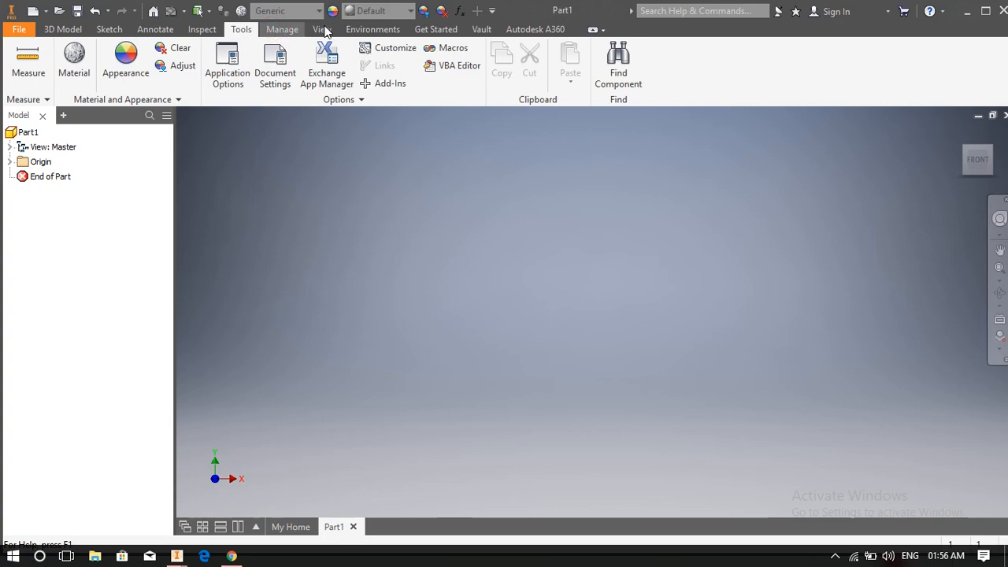
click(282, 30)
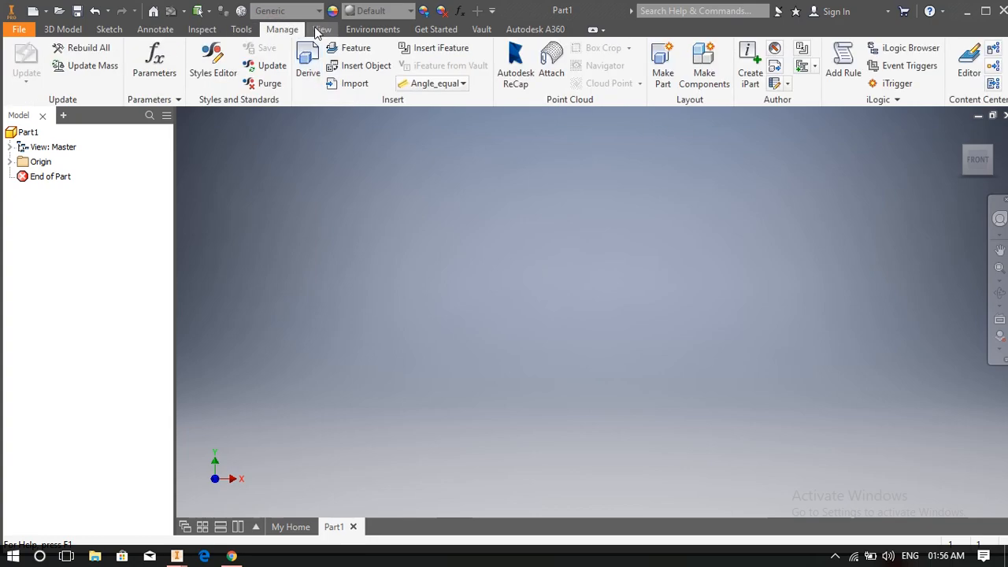
click(320, 29)
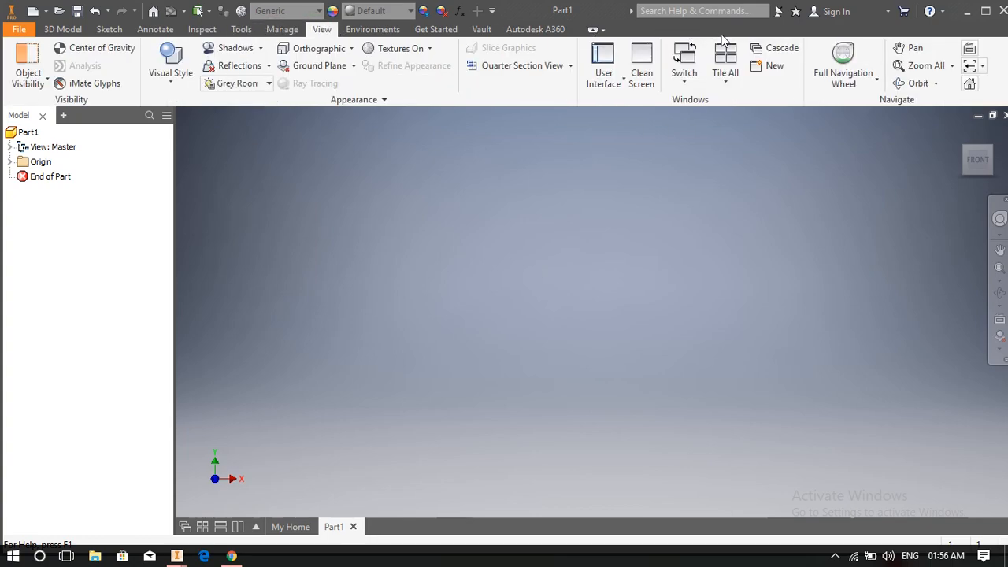
click(63, 30)
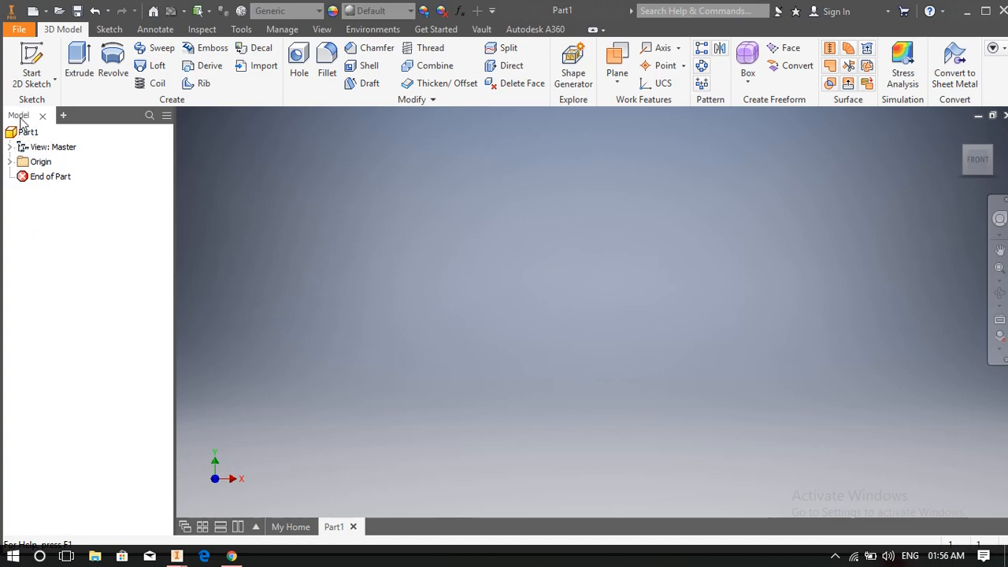
Step: Expand the part's Origin folder and examine its work planes and center point, highlighting the XY Plane and Center Point
click(9, 163)
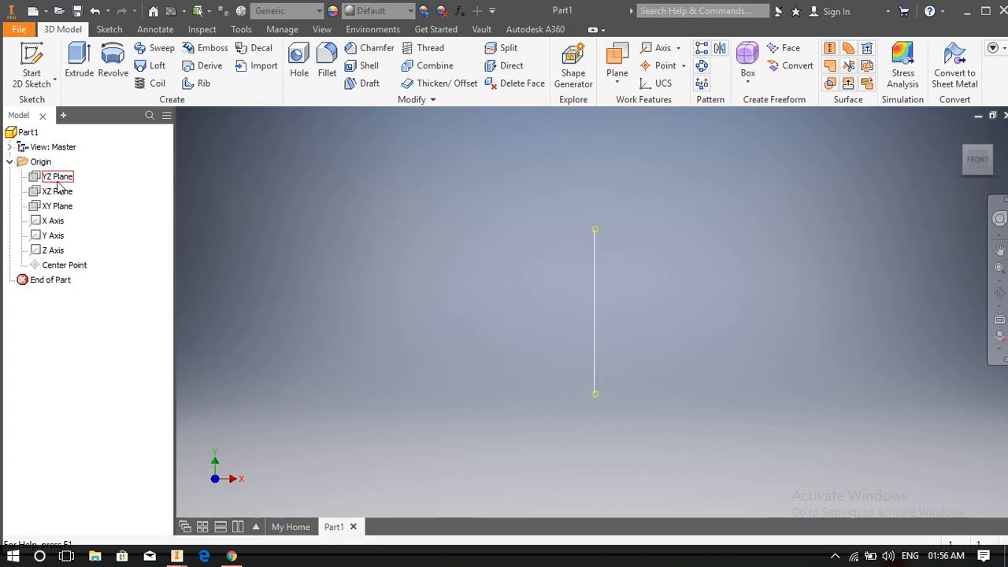
right_click(37, 179)
click(56, 207)
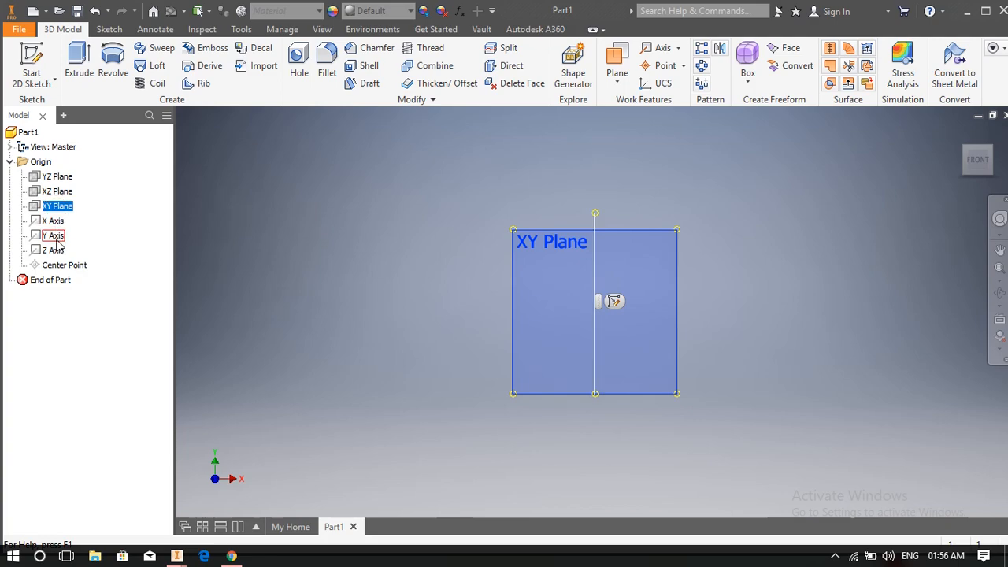
click(63, 267)
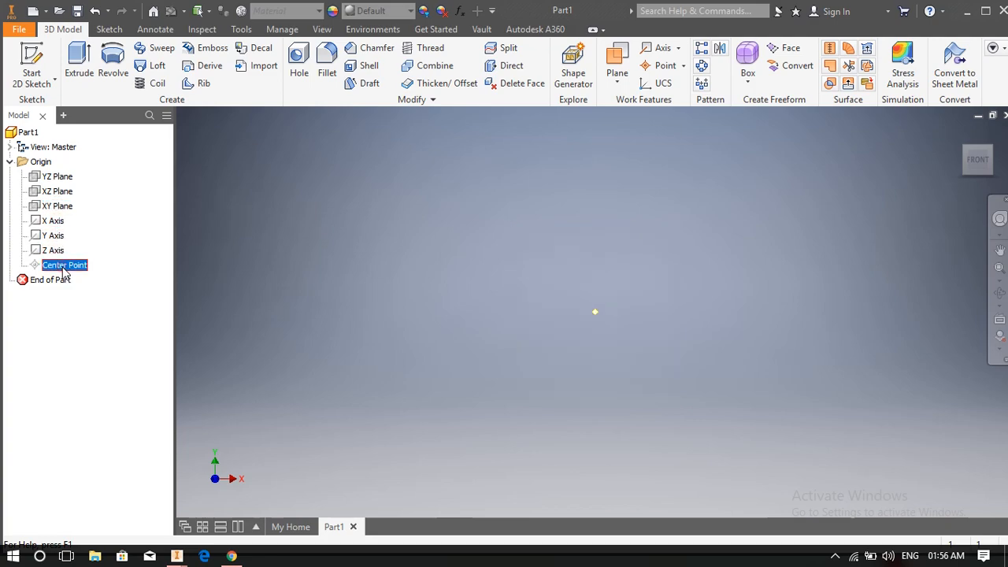
Step: Collapse the part's Origin folder and try out the ViewCube by turning the view to different faces and back to Front
click(100, 225)
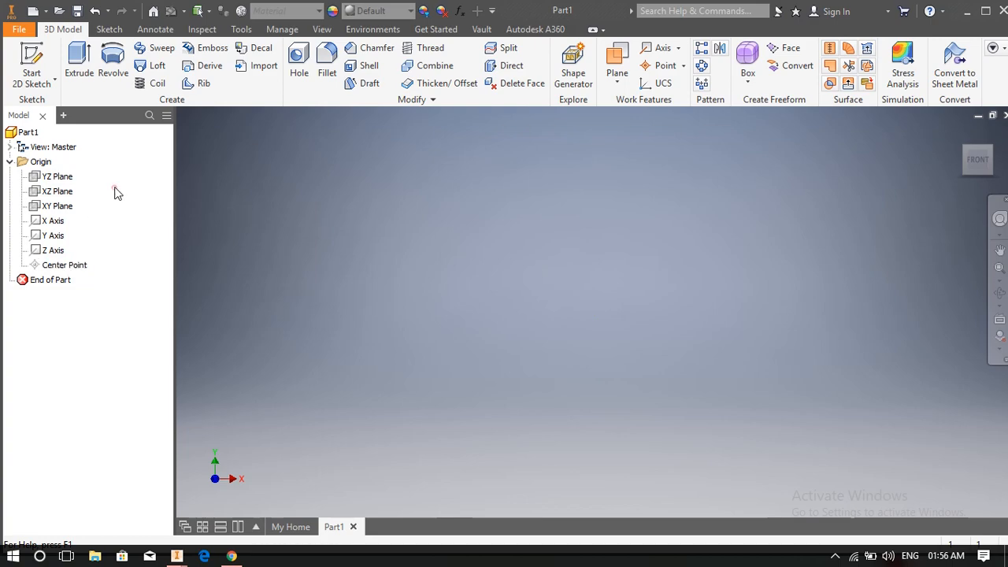
click(10, 162)
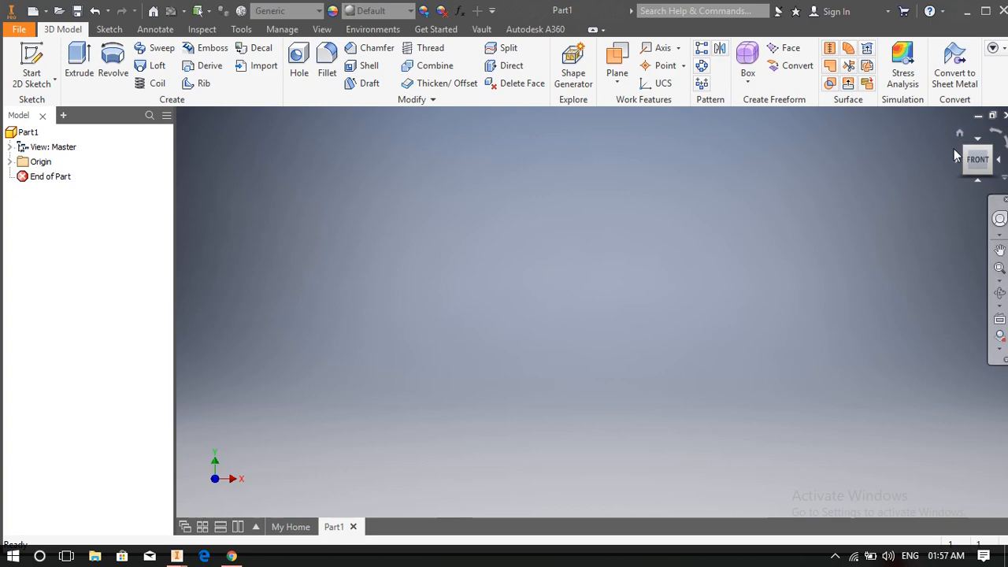
drag(980, 148, 988, 171)
click(999, 161)
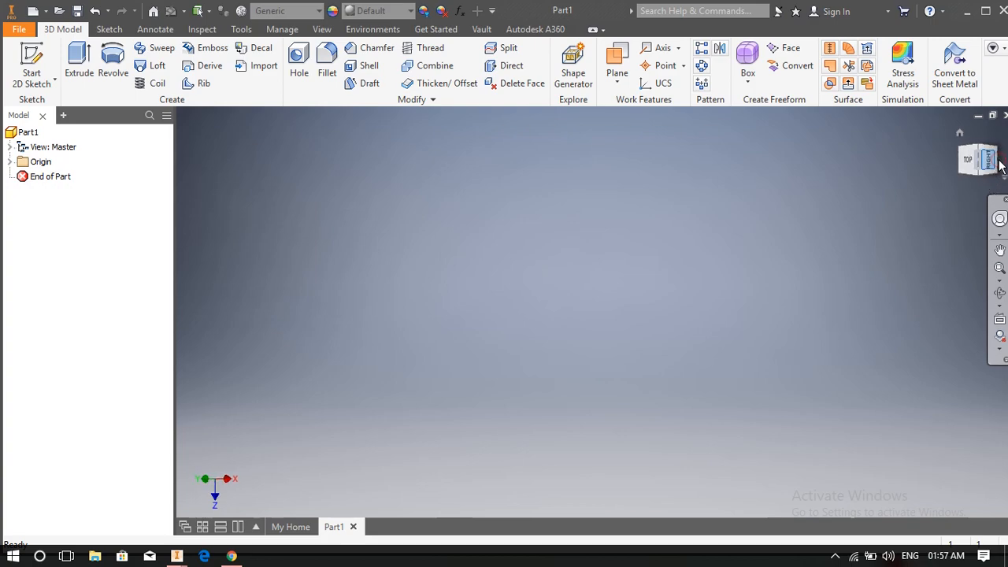
click(998, 160)
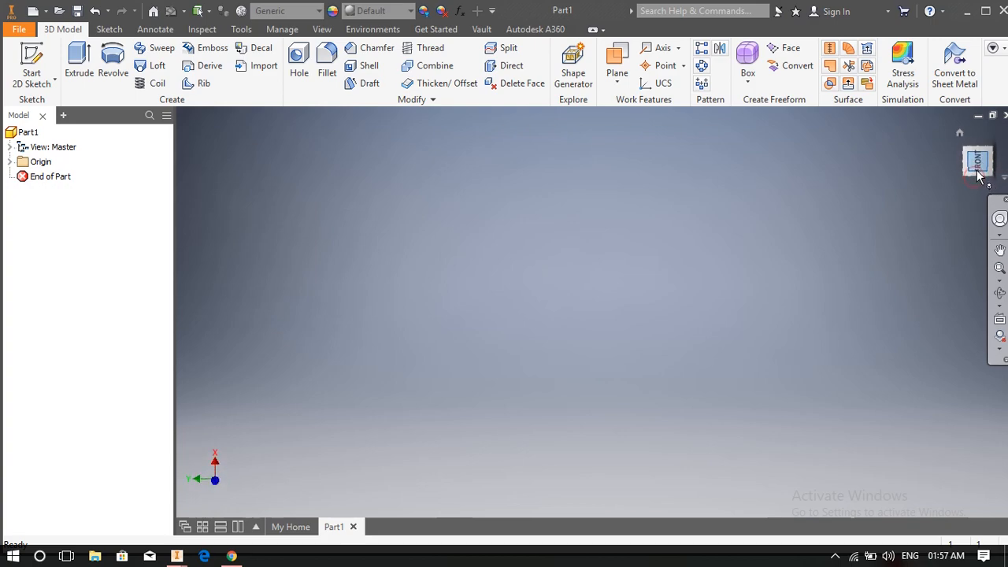
click(1002, 148)
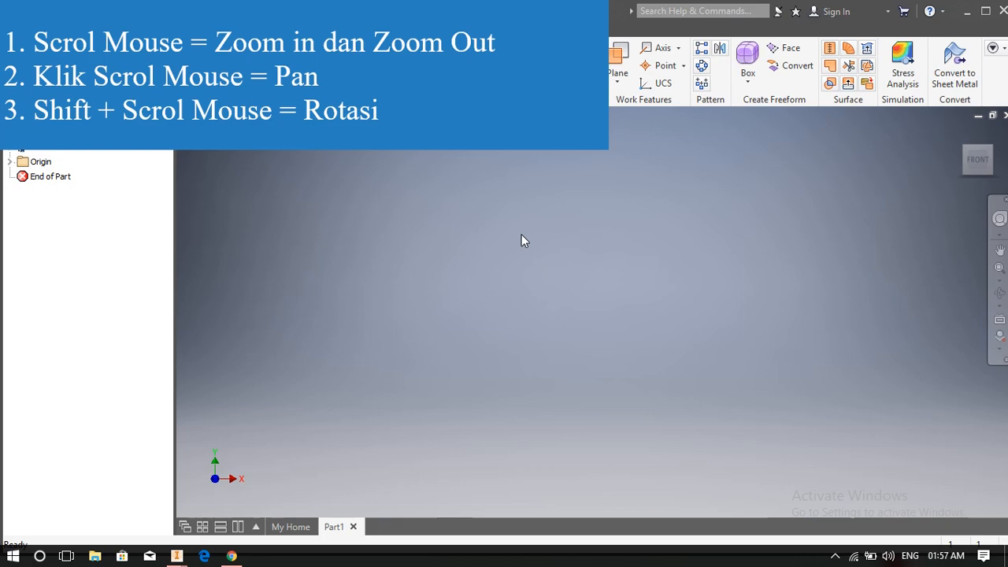
Step: Try out panning and free rotation of the empty part view, watching the axis triad and ViewCube orientation
middle_click(521, 234)
middle_drag(457, 241, 498, 257)
middle_drag(415, 256, 439, 253)
middle_drag(522, 252, 542, 253)
middle_drag(539, 198, 431, 255)
shift+middle_drag(562, 208, 385, 304)
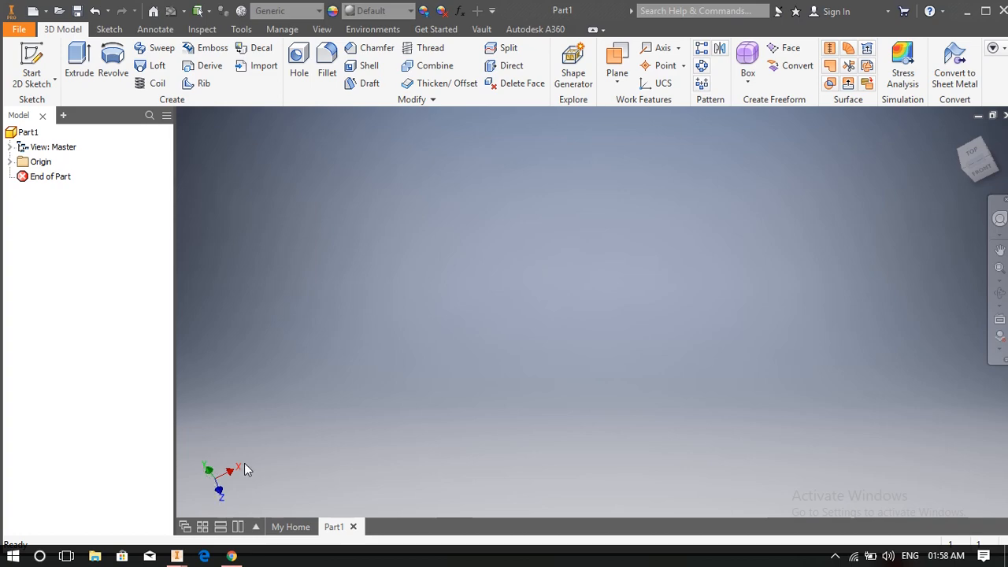
middle_drag(327, 400, 354, 372)
middle_drag(400, 343, 519, 292)
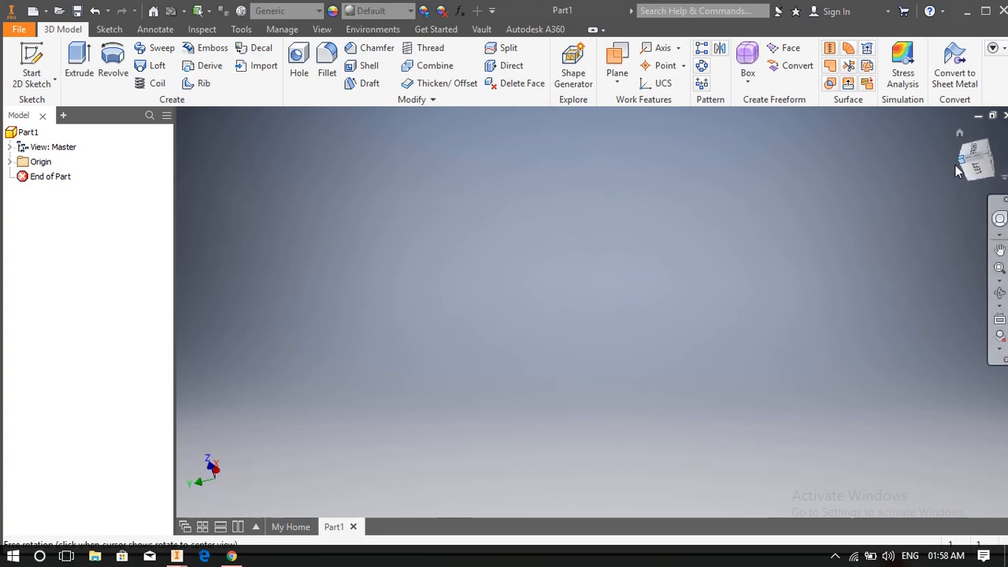
Step: Return the rotated view to Front, try panning and orbiting once more, and restore the Front view
click(976, 158)
click(993, 140)
click(1002, 163)
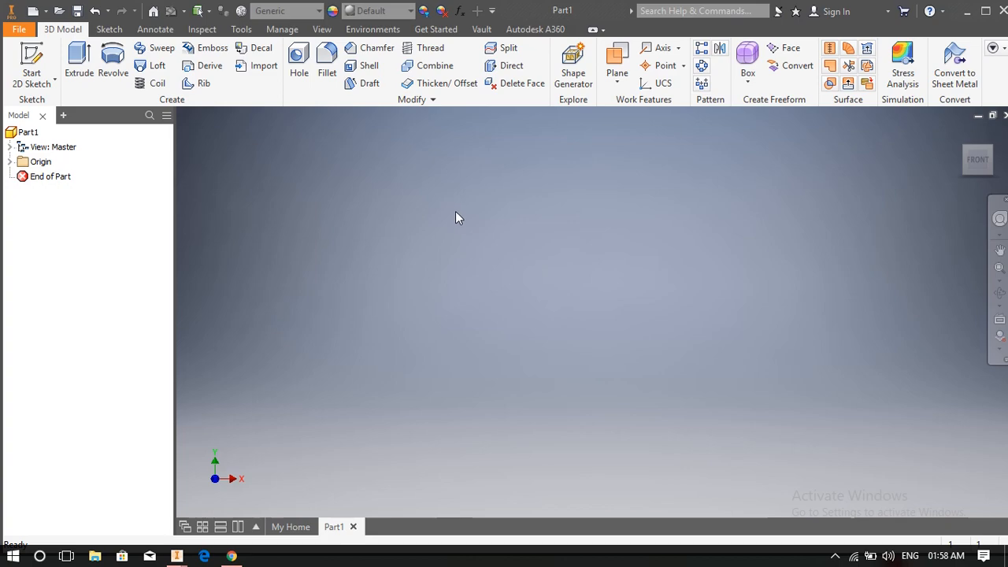
key(F2)
middle_drag(591, 250, 632, 250)
shift+middle_drag(459, 274, 487, 289)
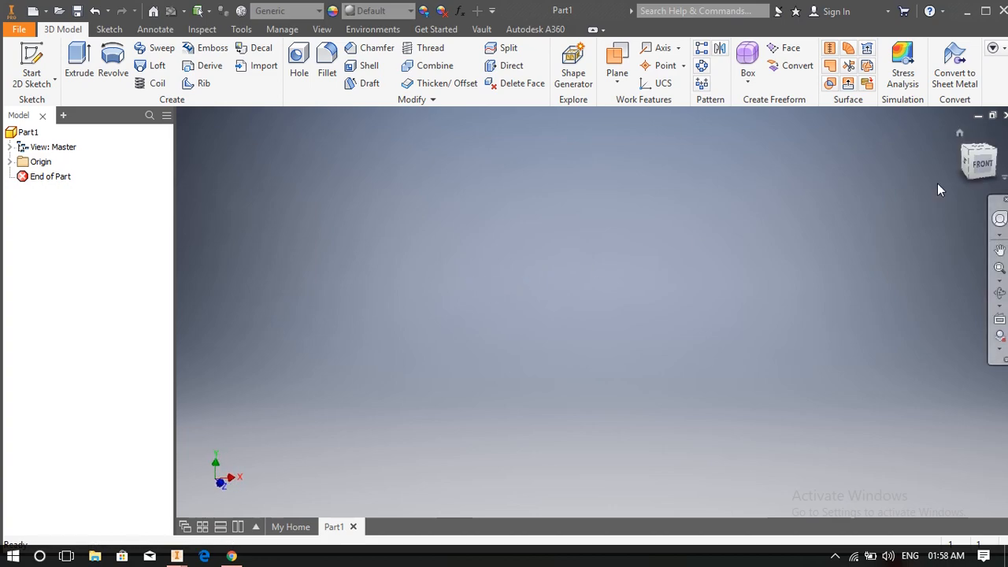
click(981, 164)
middle_drag(646, 270, 567, 274)
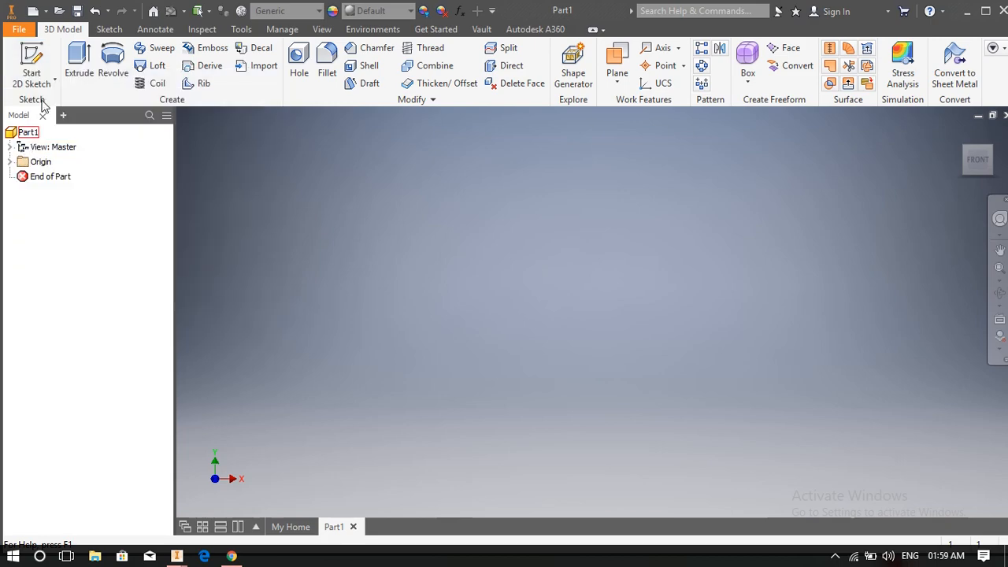
Step: Start a 2D sketch on the XY Plane
click(45, 69)
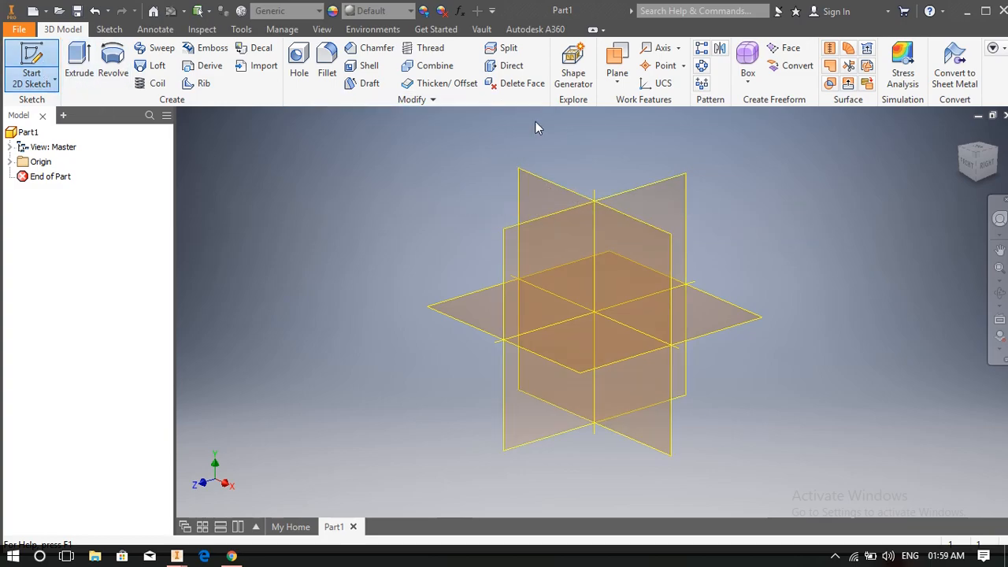
click(564, 196)
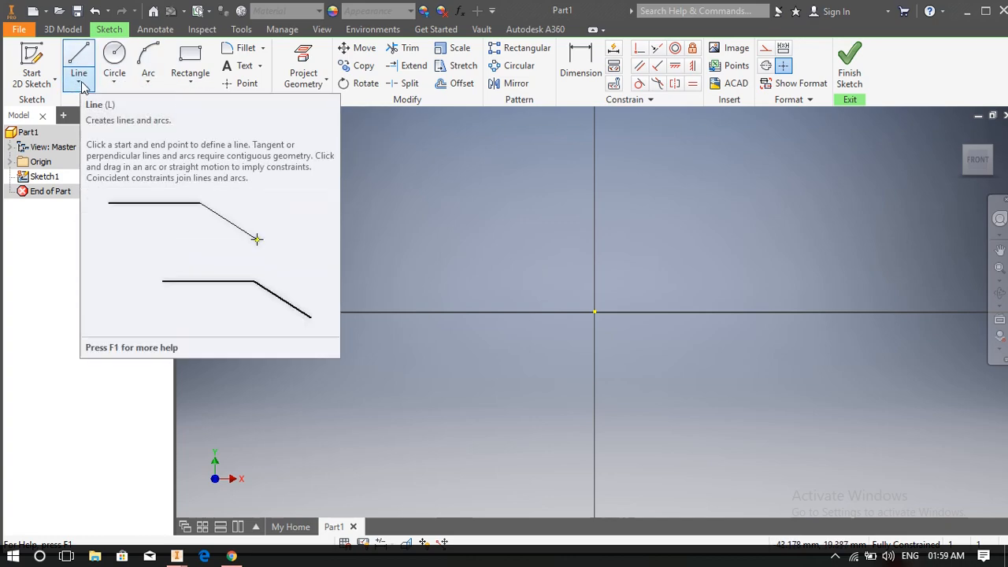
Step: Draw a line 100 mm long at a 30° angle, starting up and to the left of the sketch origin
click(80, 83)
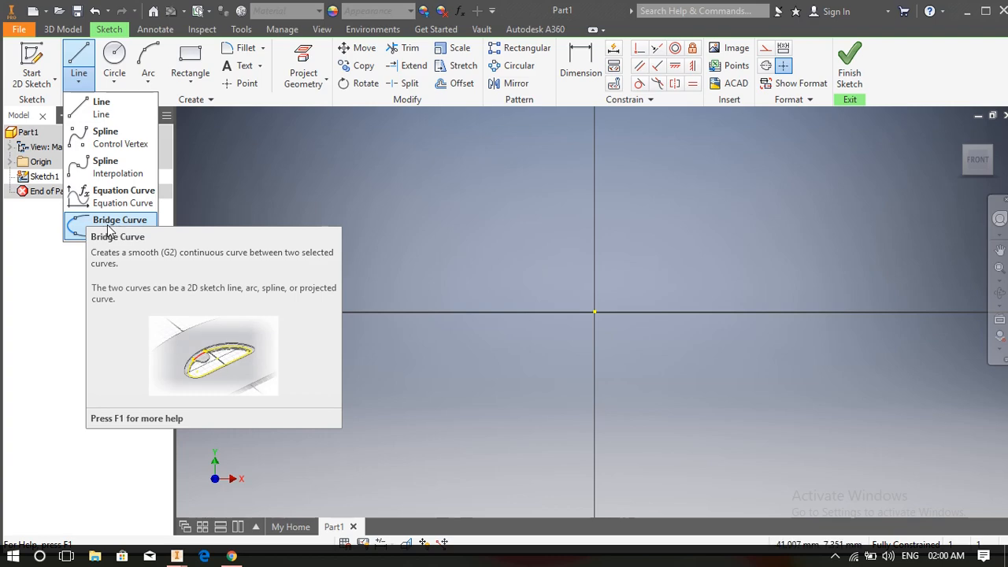
click(85, 107)
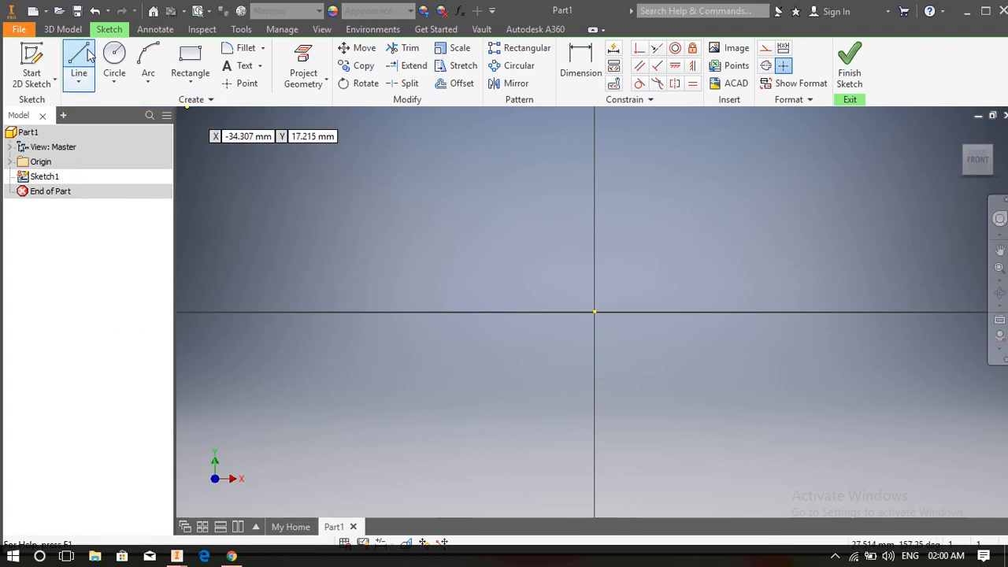
click(303, 173)
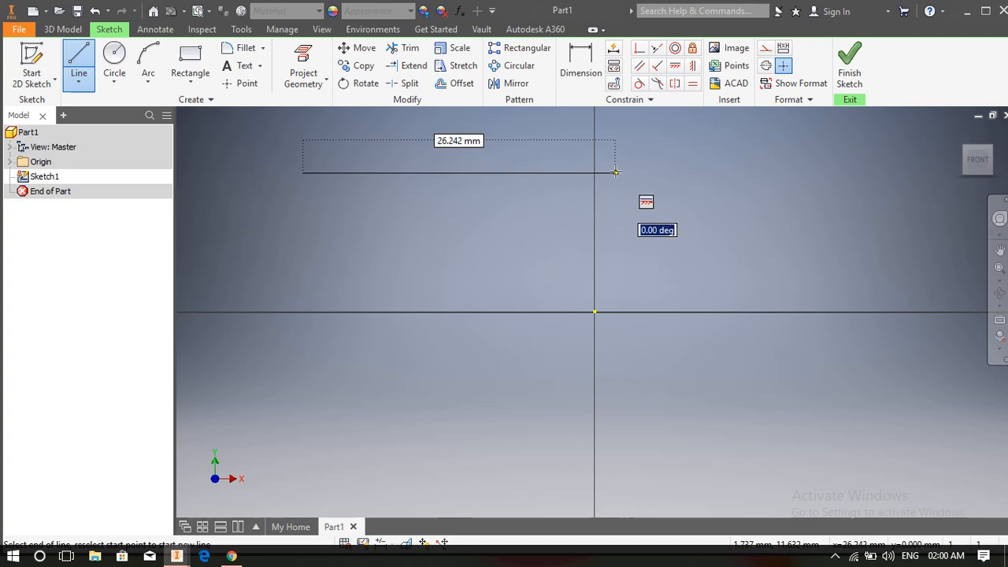
text(100)
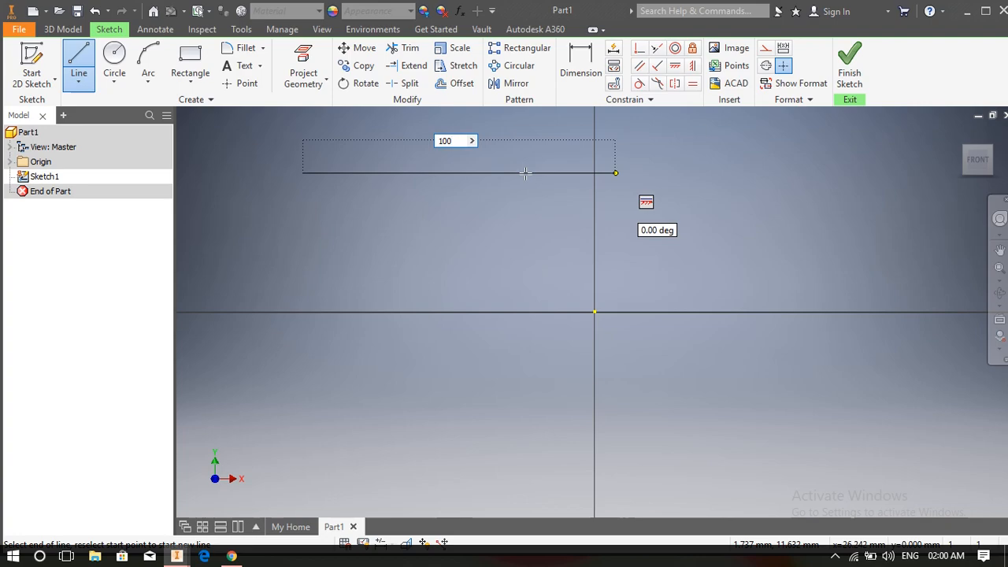
key(Tab)
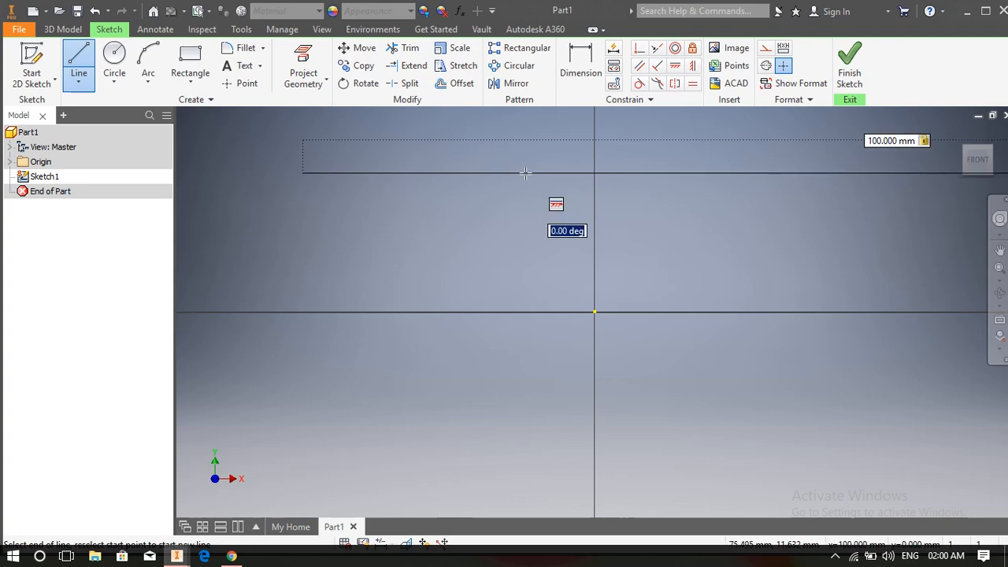
text(30)
key(Tab)
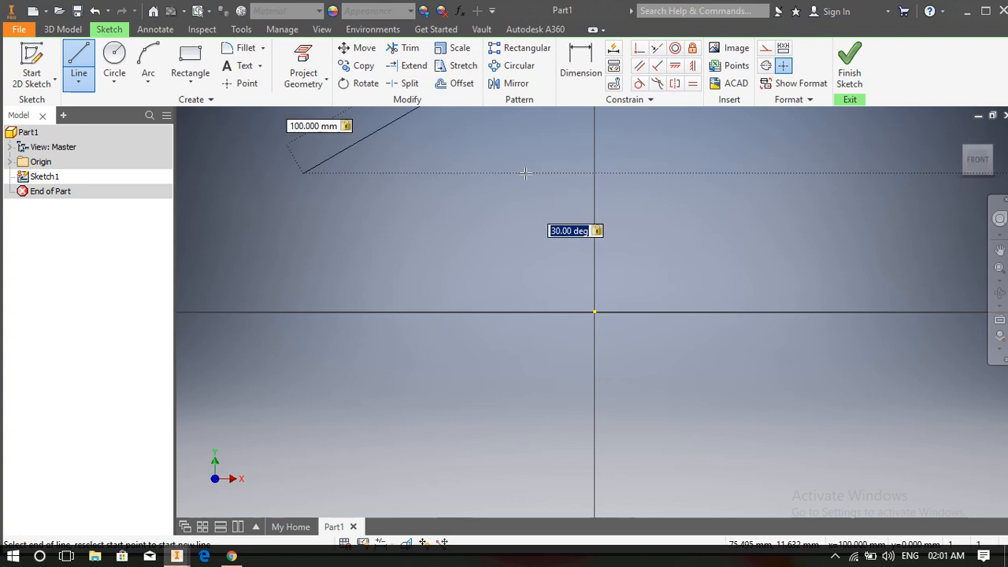
key(Return)
scroll(515, 180, up, 6)
middle_drag(512, 183, 463, 292)
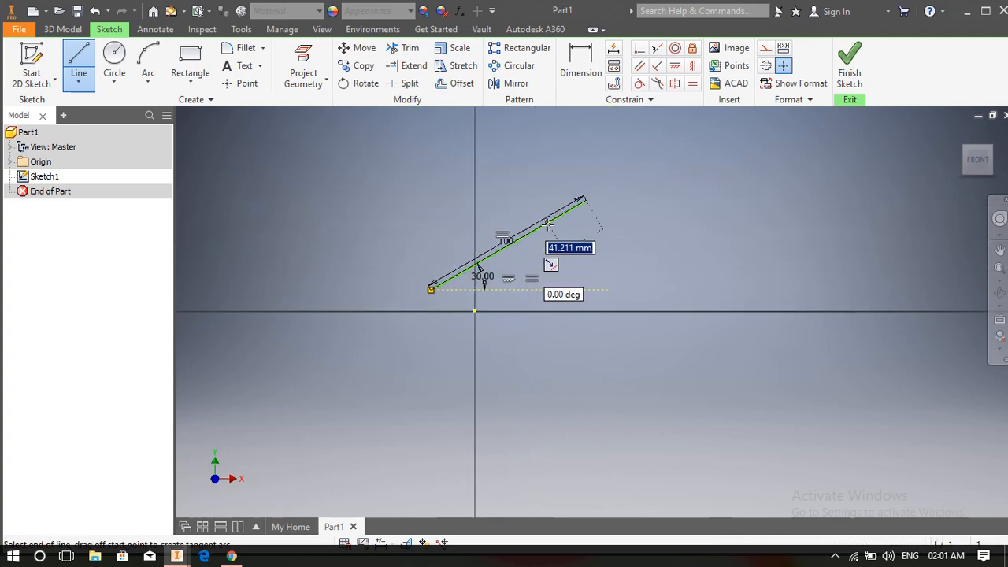
key(Escape)
scroll(487, 254, down, 3)
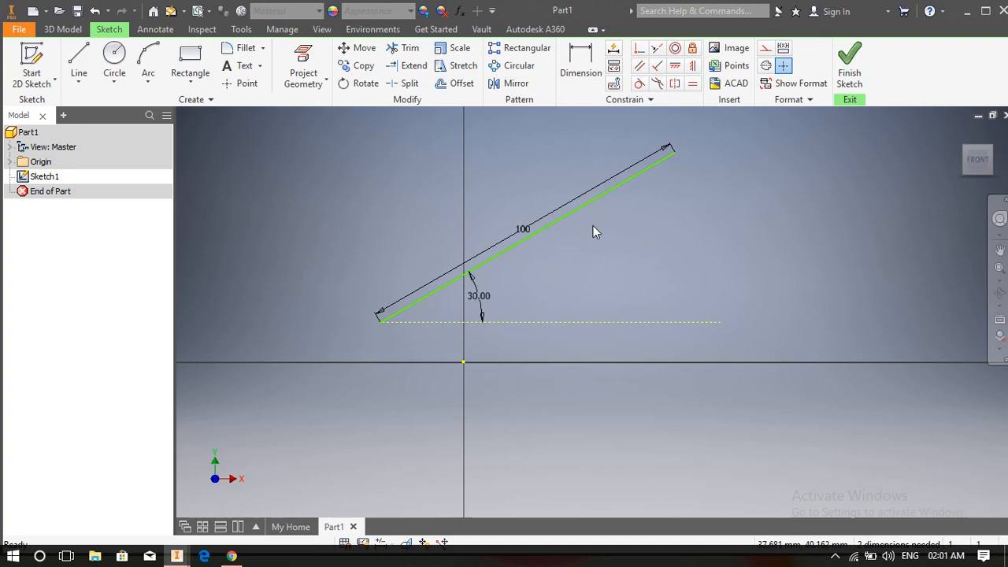
Step: Delete the inclined 100 mm line together with its horizontal reference line
scroll(504, 280, down, 3)
mouse_move(360, 193)
mouse_down()
mouse_move(575, 373)
mouse_move(685, 445)
mouse_up()
click(352, 208)
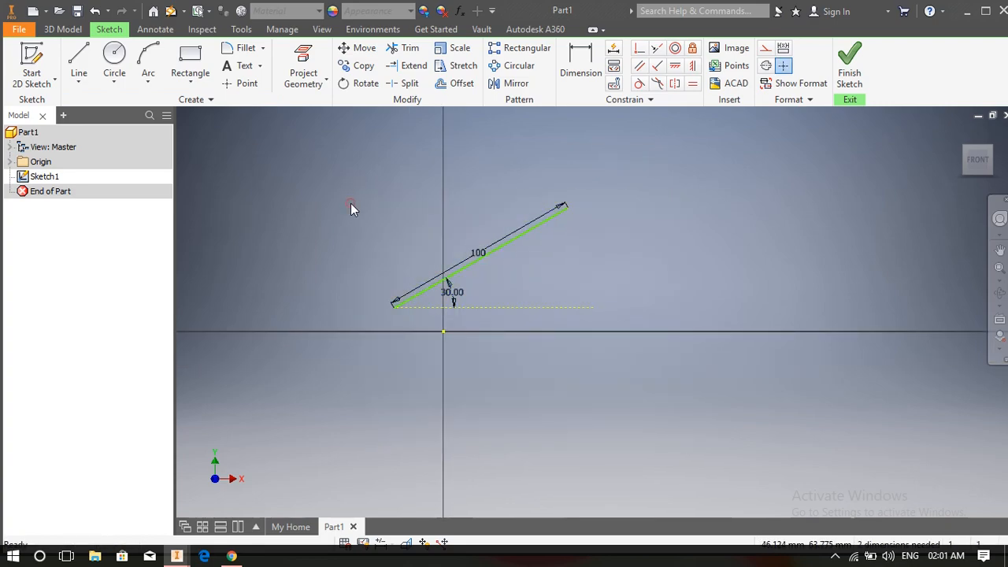
click(505, 241)
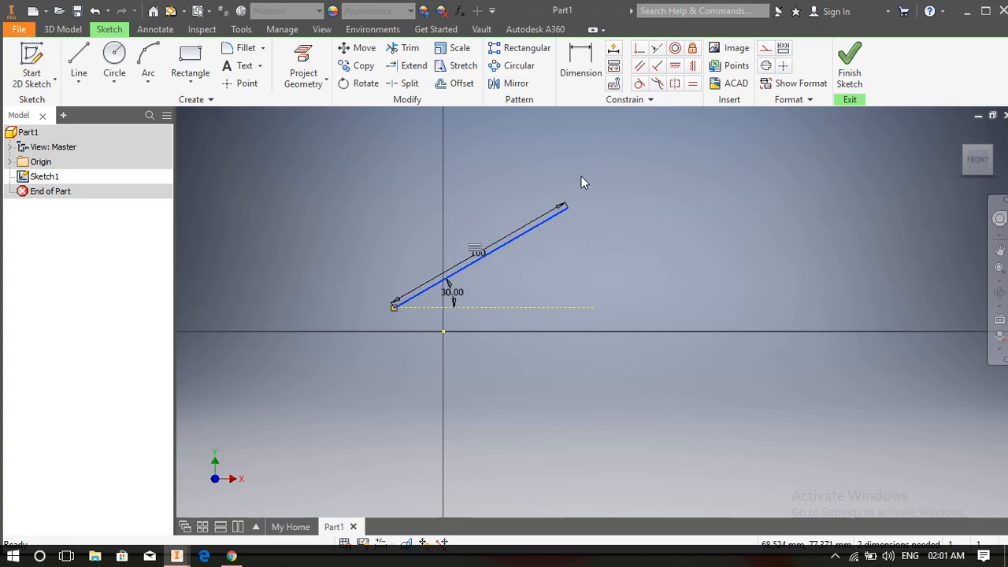
key(Delete)
click(480, 305)
key(Delete)
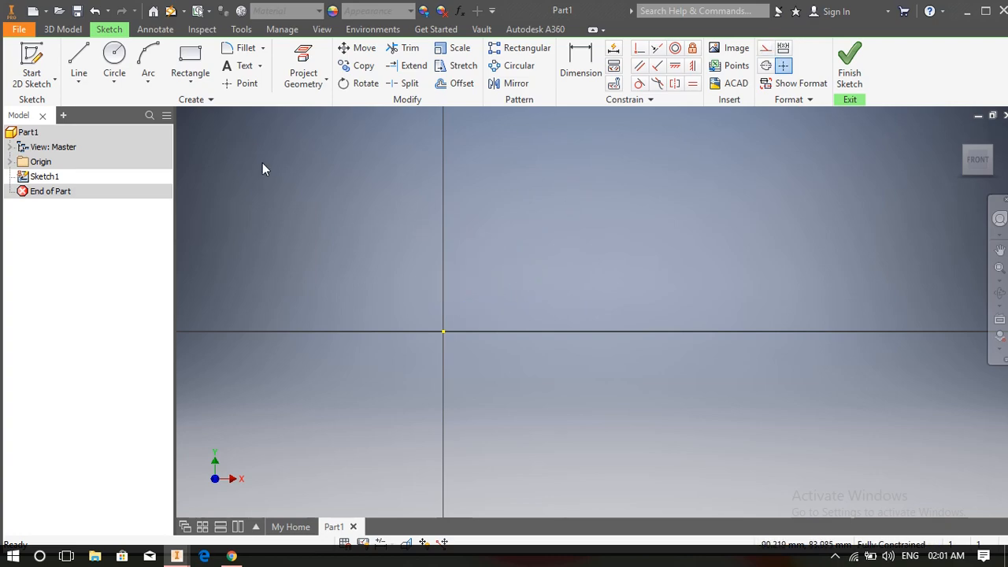
Step: Draw a center point circle 100 mm in diameter at the sketch origin and delete it
click(115, 82)
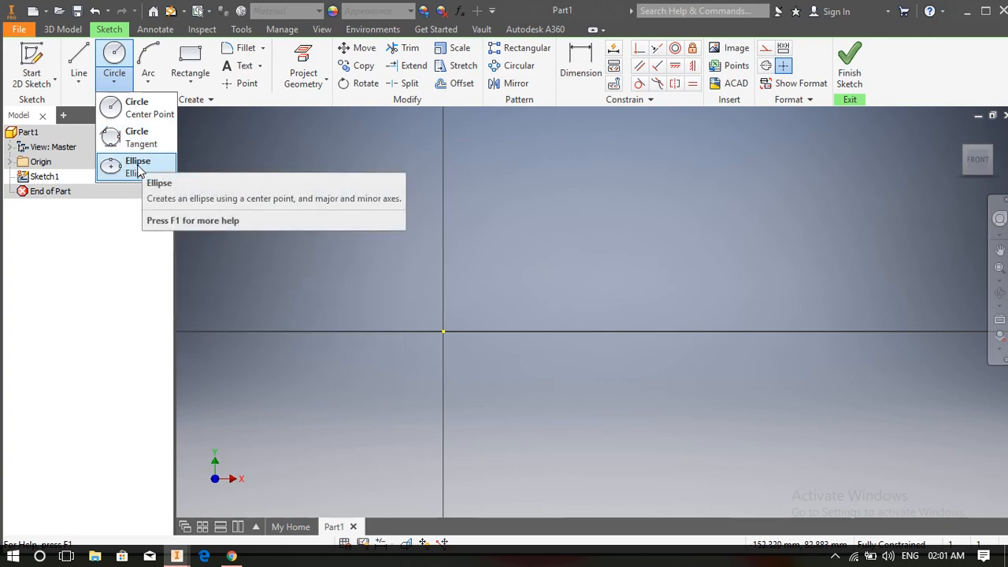
click(133, 108)
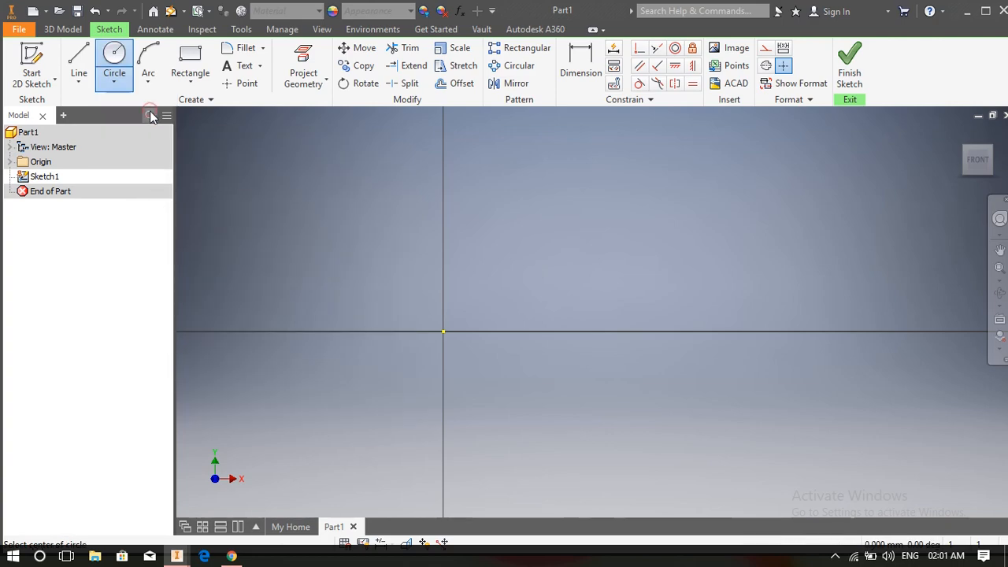
click(444, 332)
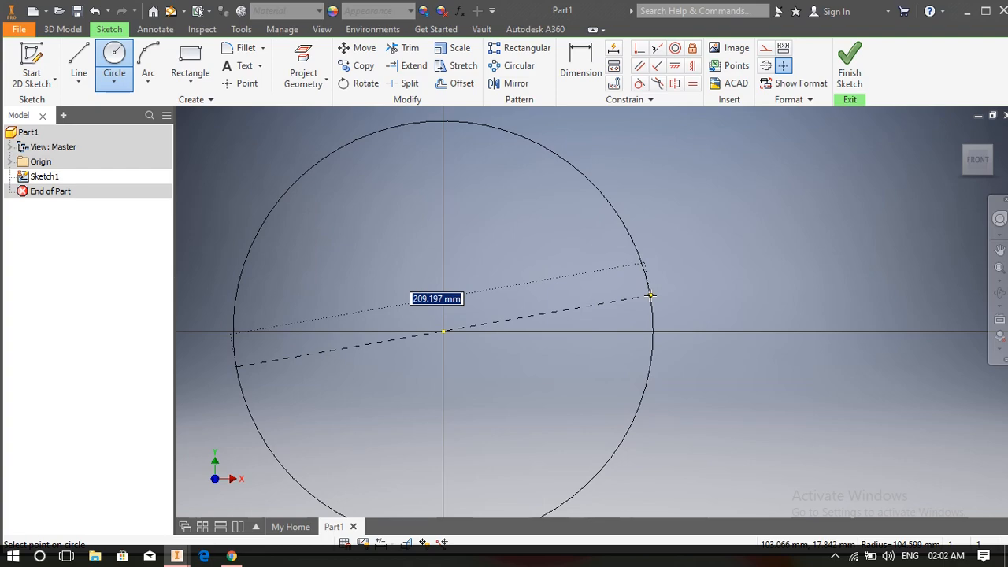
text(100)
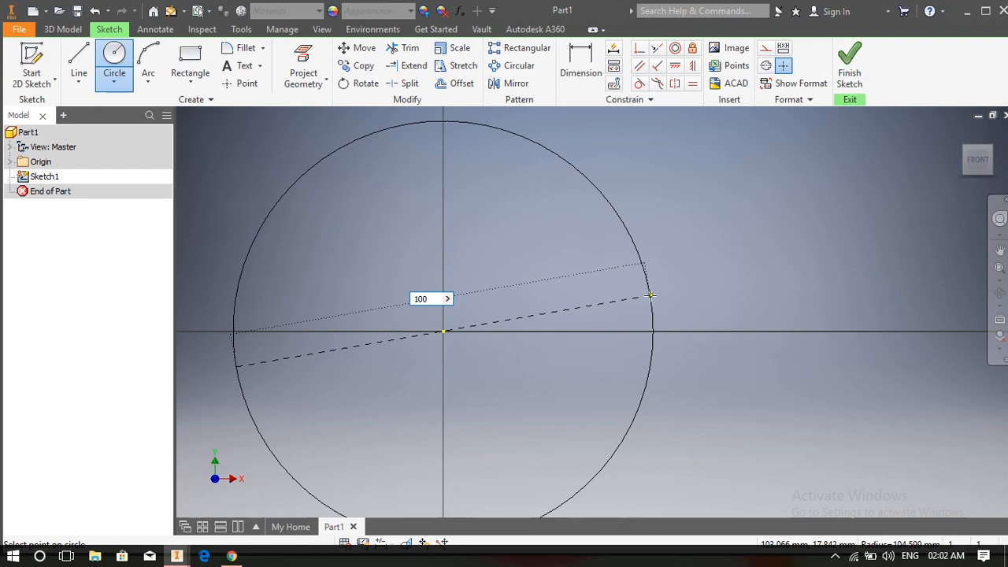
key(Return)
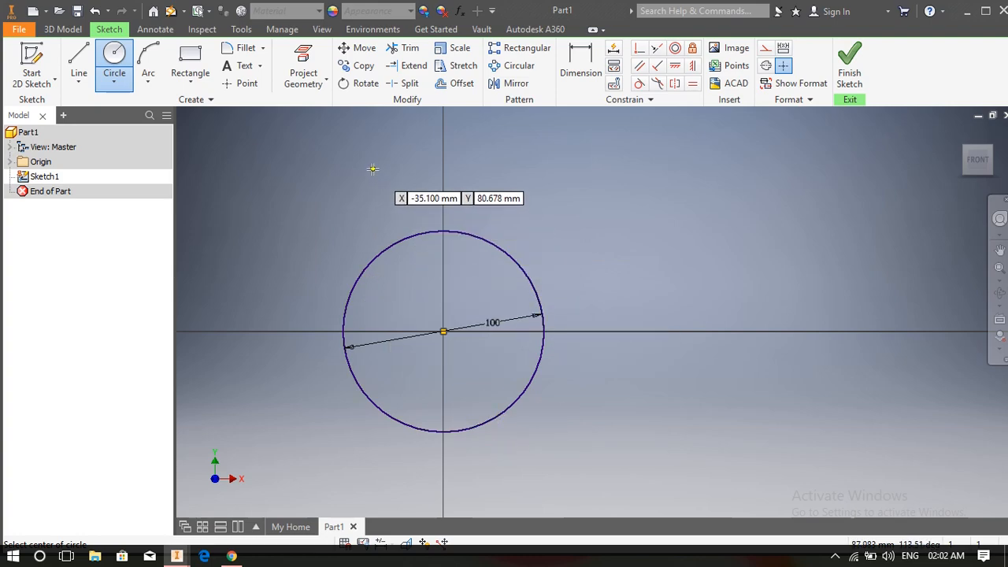
key(Escape)
click(404, 240)
key(Delete)
Step: Draw a three-point arc from the sketch origin to a point 100 mm along the horizontal axis, bulging upward with a 50 mm radius
click(148, 59)
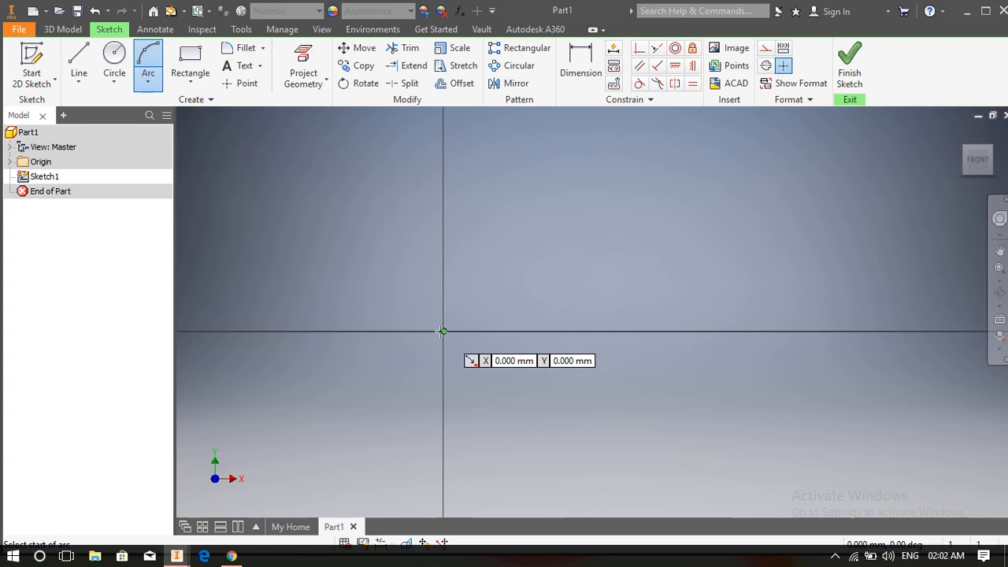
click(442, 332)
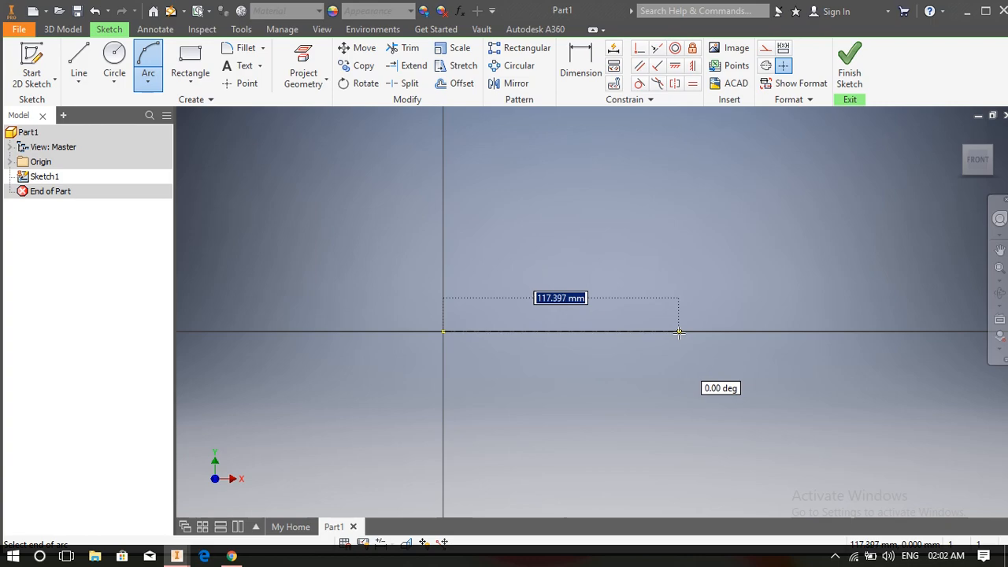
text(1)
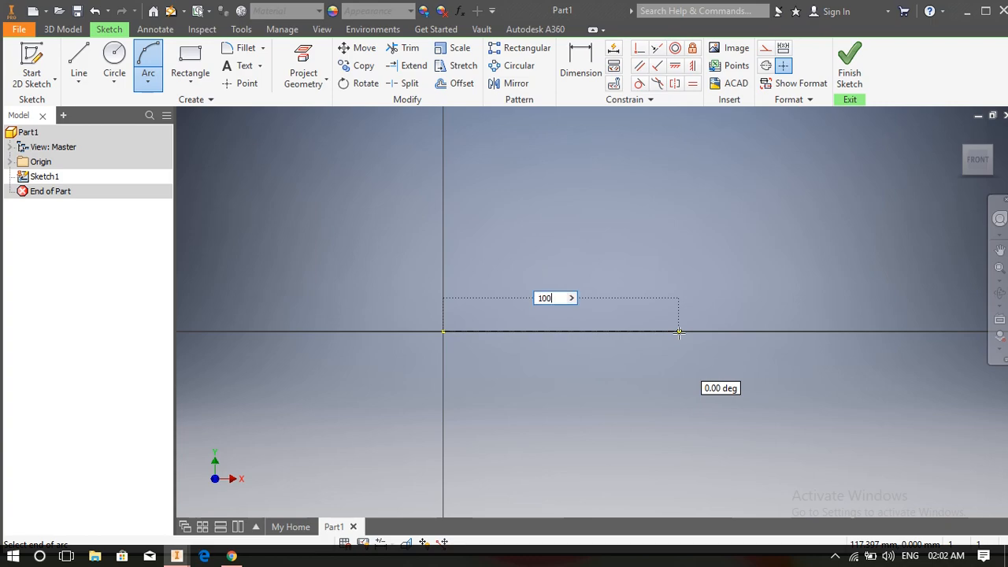
text(00)
key(Return)
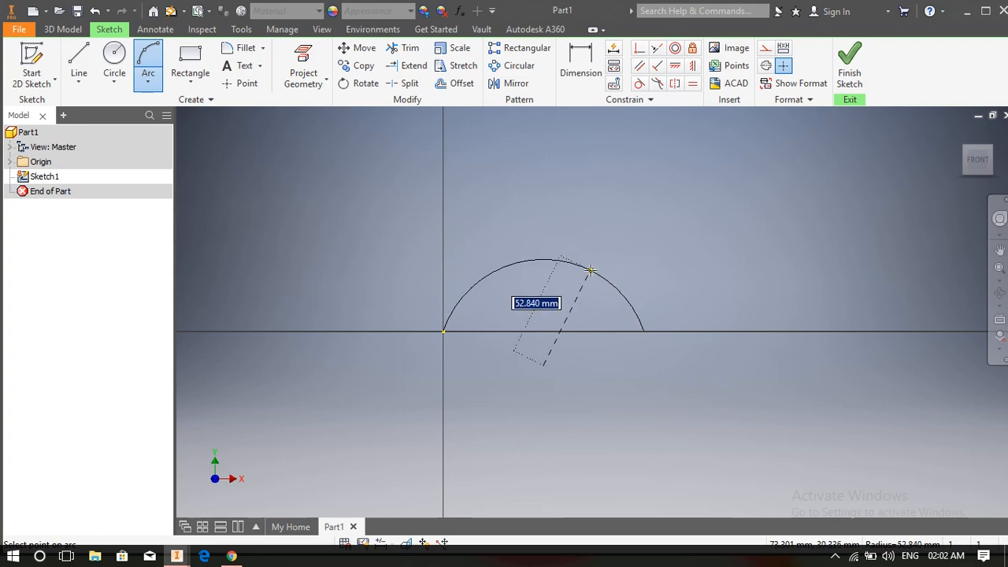
text(50)
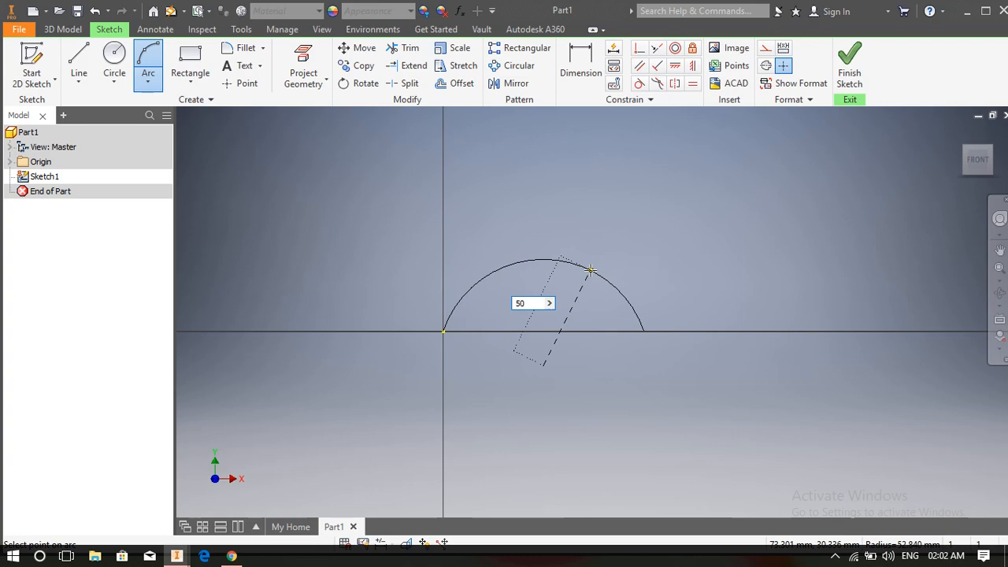
key(Return)
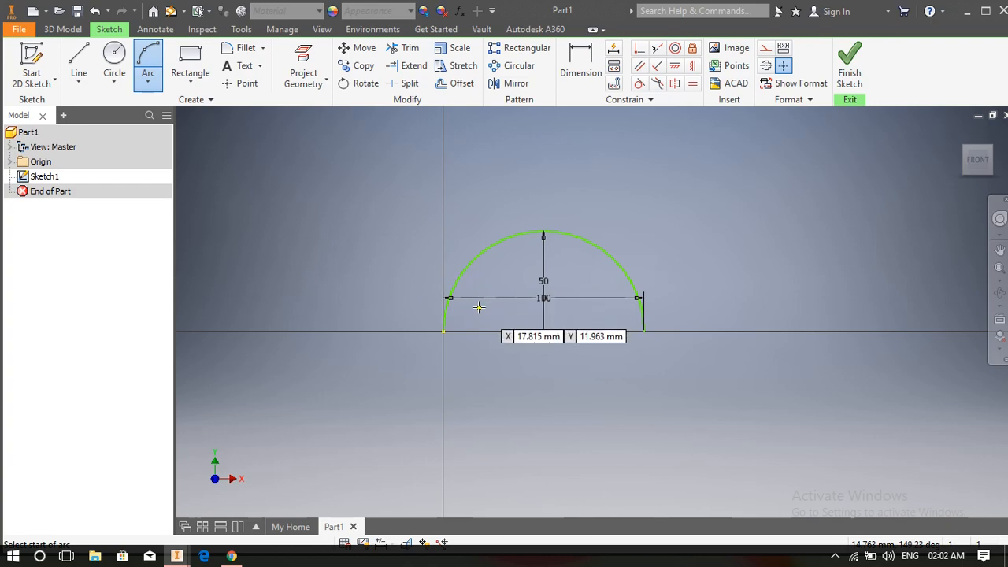
key(Escape)
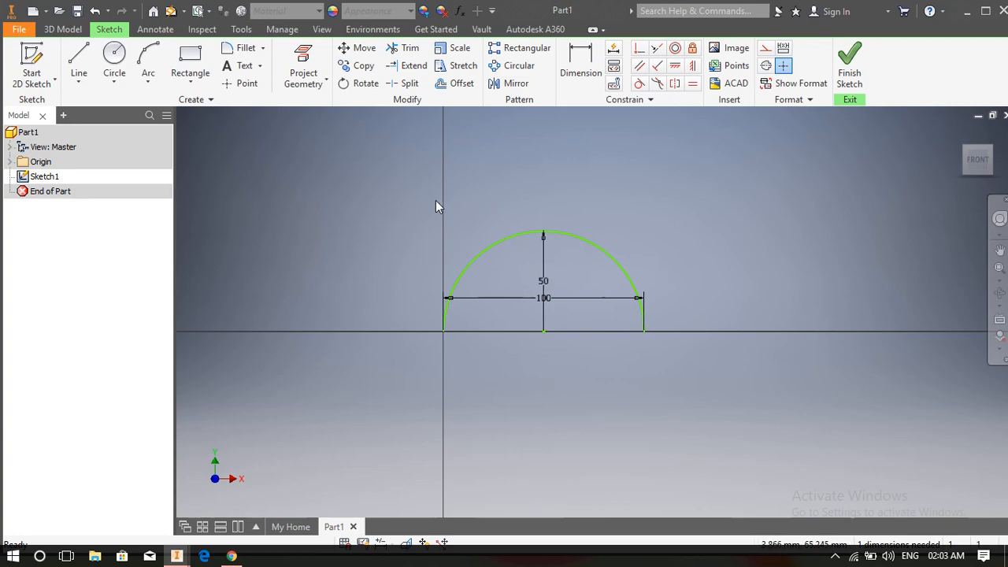
Step: Delete the arc and draw a two-point rectangle from the sketch origin, extending above the horizontal axis to the right
click(495, 246)
key(Delete)
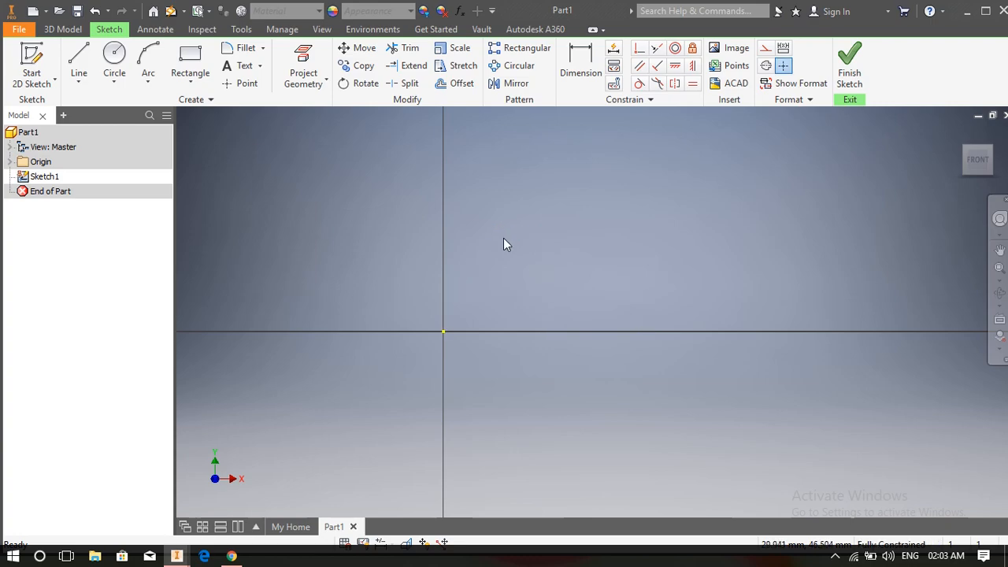
click(190, 75)
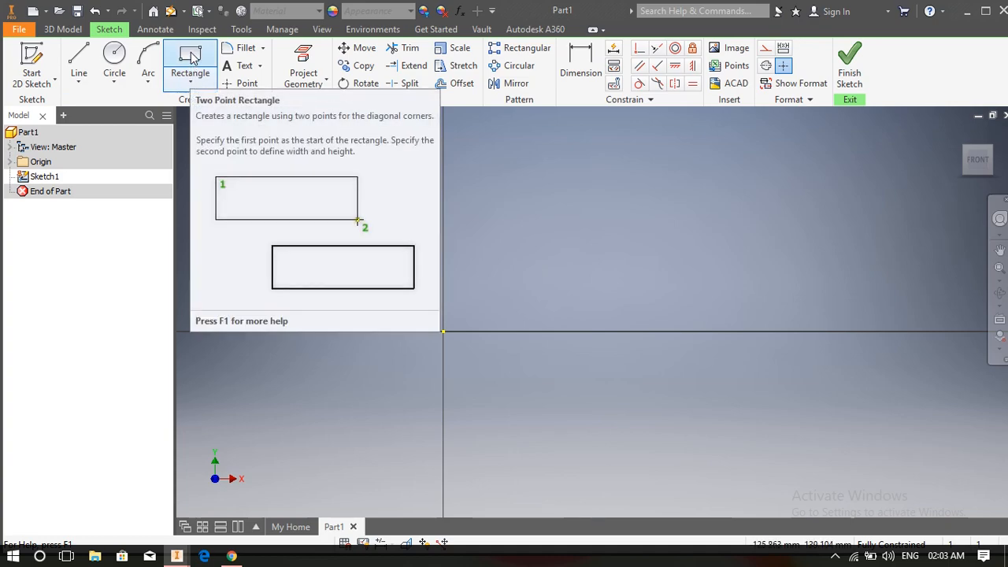
click(191, 82)
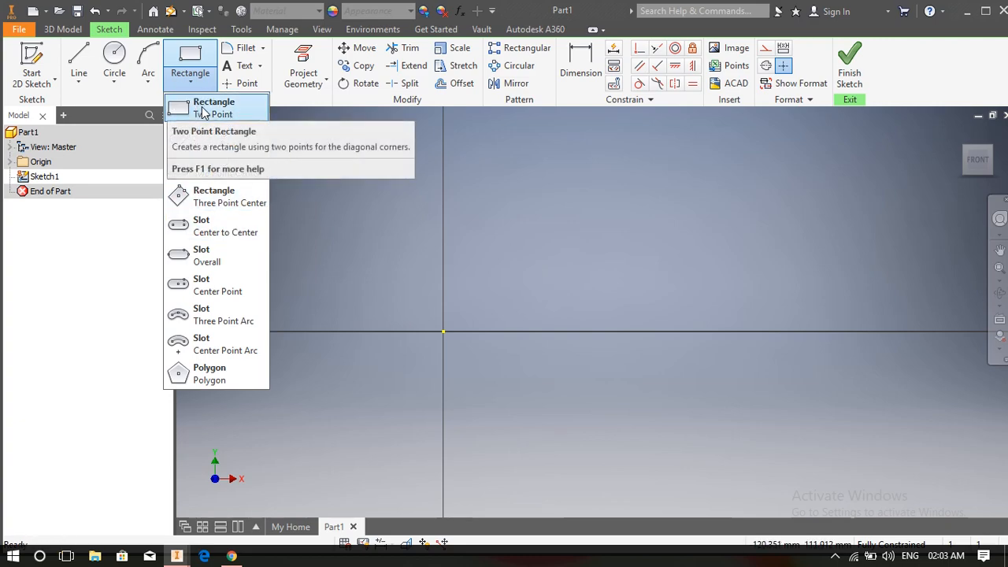
click(209, 115)
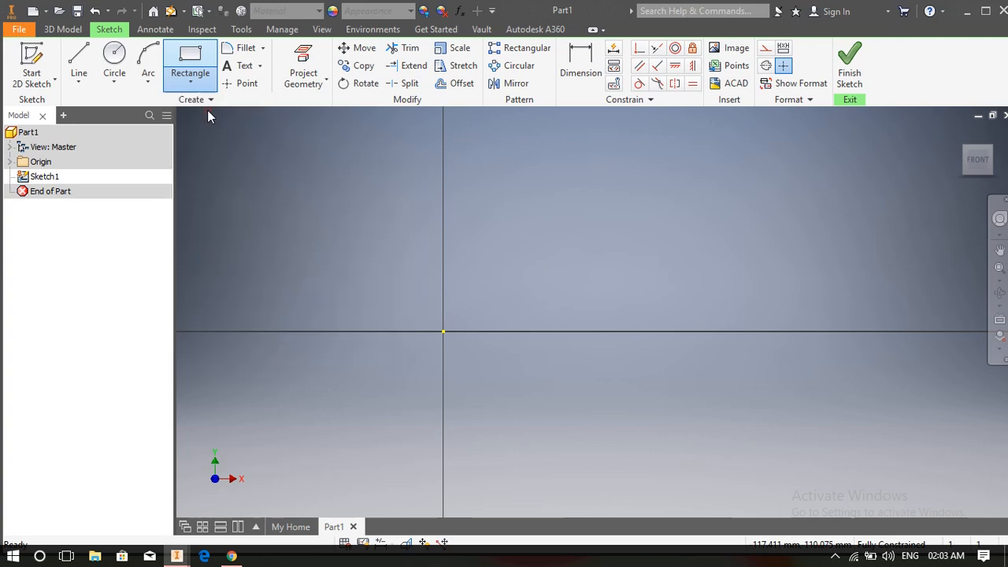
click(443, 330)
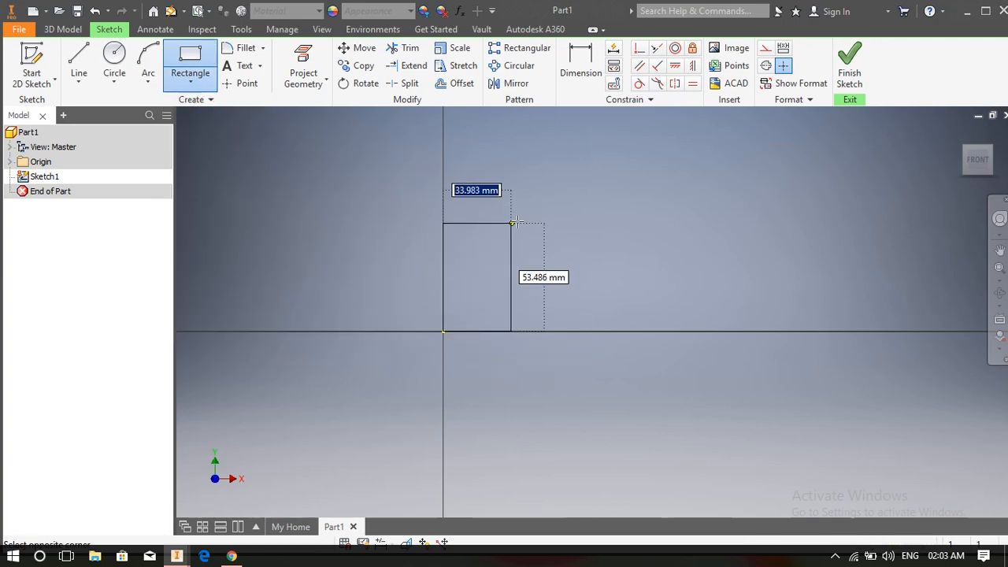
click(768, 189)
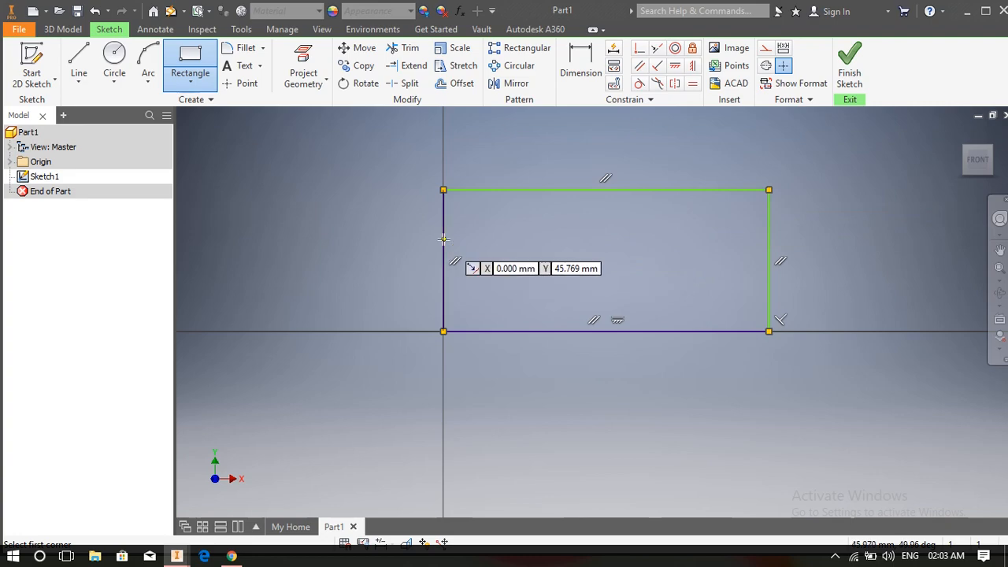
Step: Draw a three-point rectangle above and to the right of the first one, starting at about X 238 mm, Y 103 mm with a horizontal base
click(188, 80)
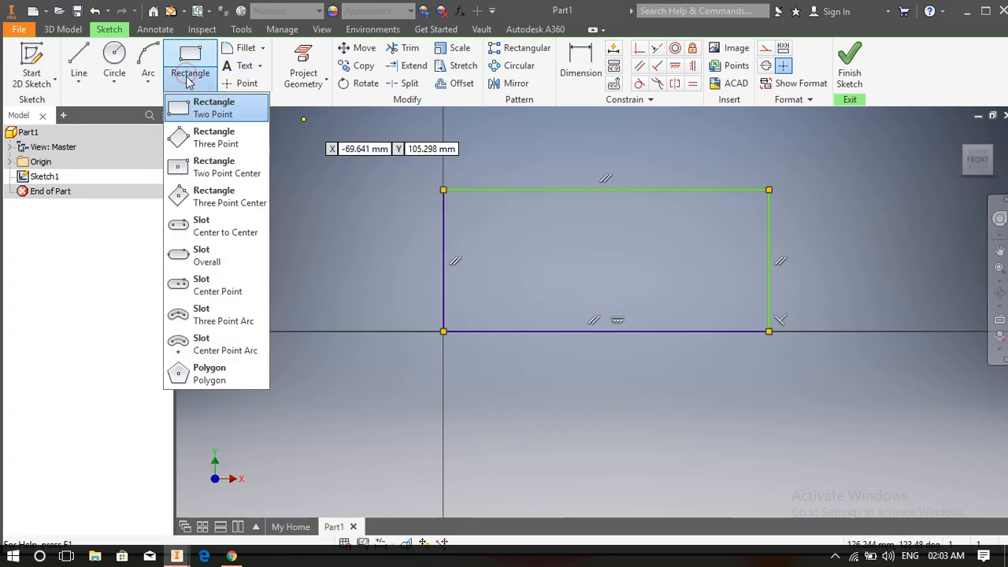
click(201, 140)
scroll(271, 242, down, 2)
scroll(271, 243, down, 2)
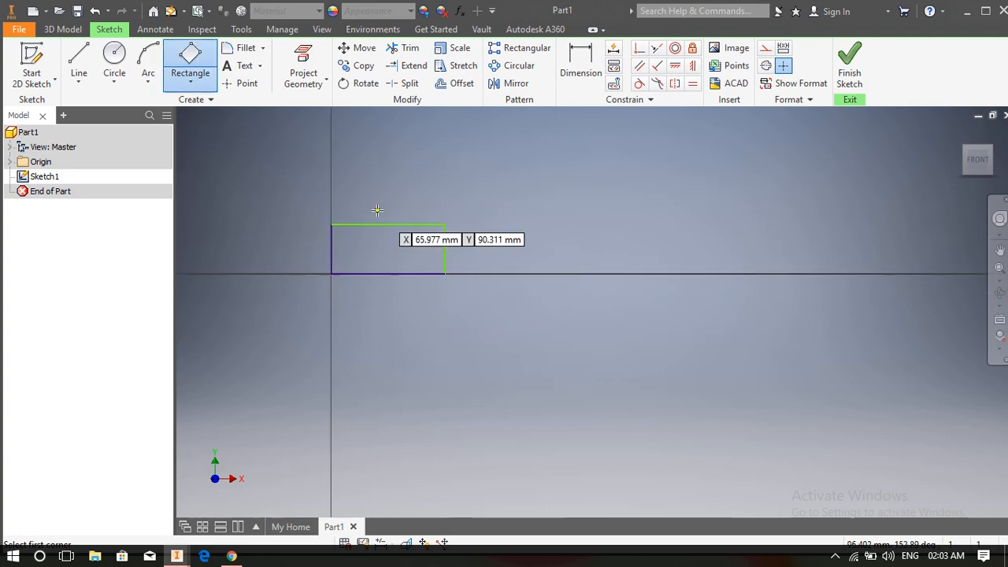
middle_drag(512, 192, 392, 227)
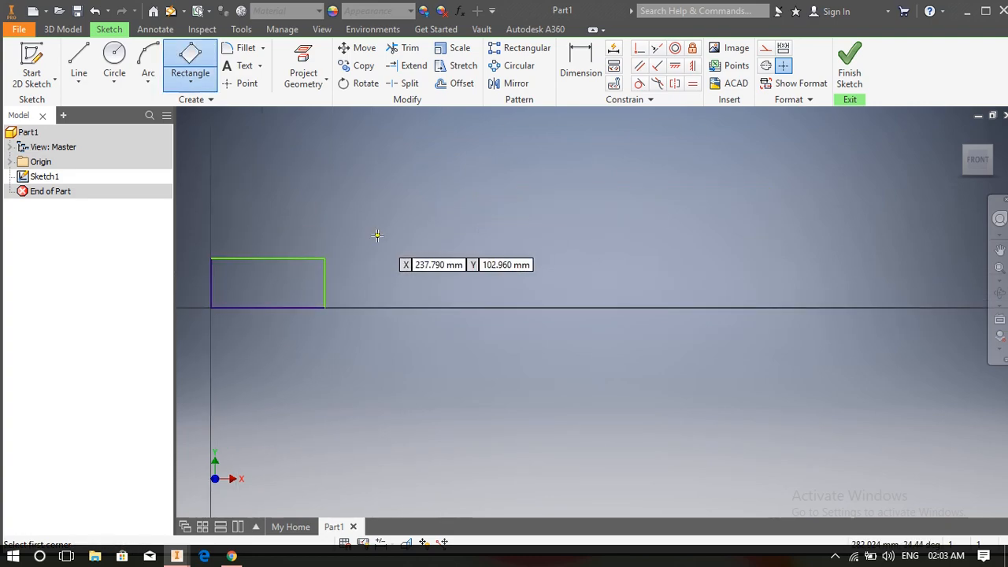
click(377, 235)
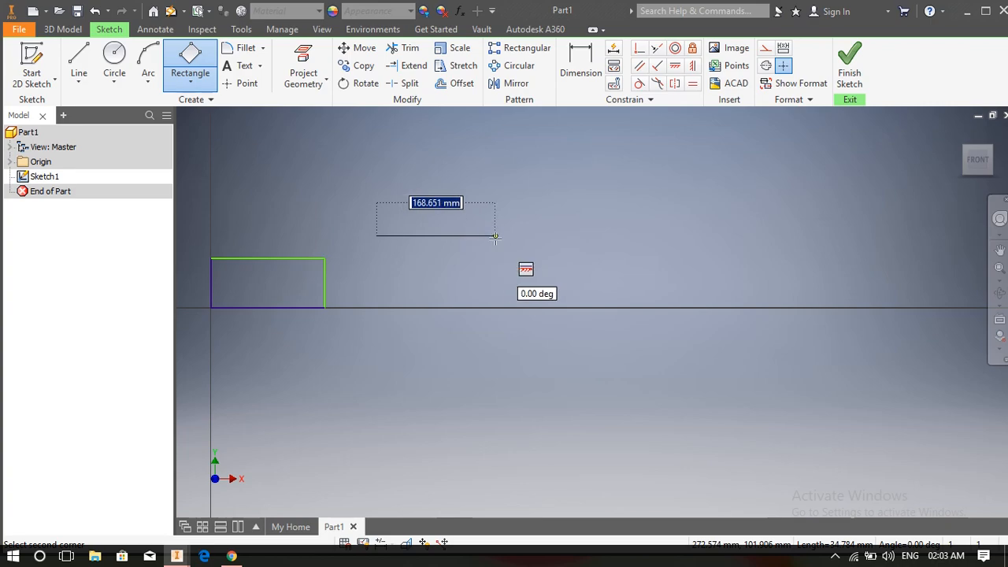
click(549, 235)
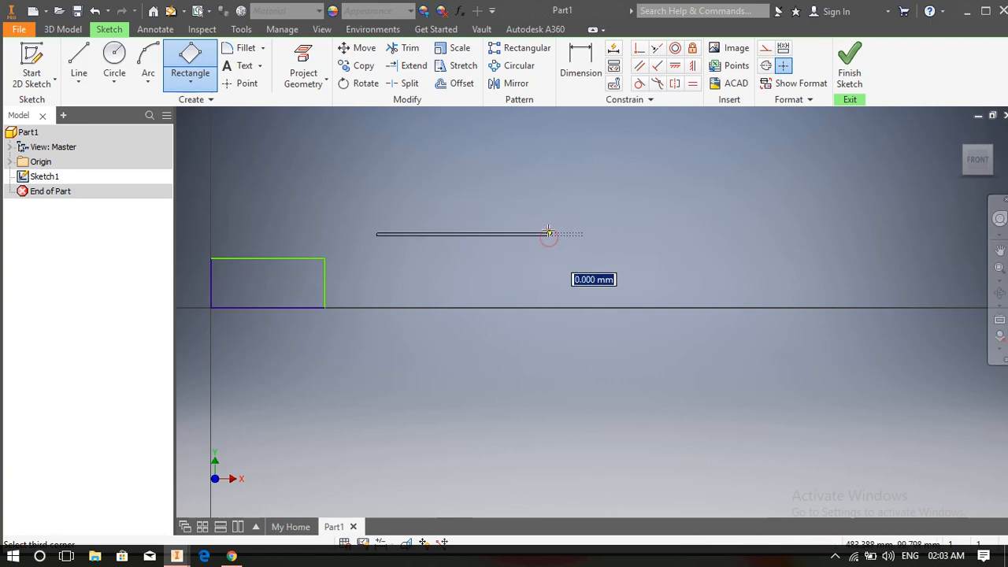
click(550, 121)
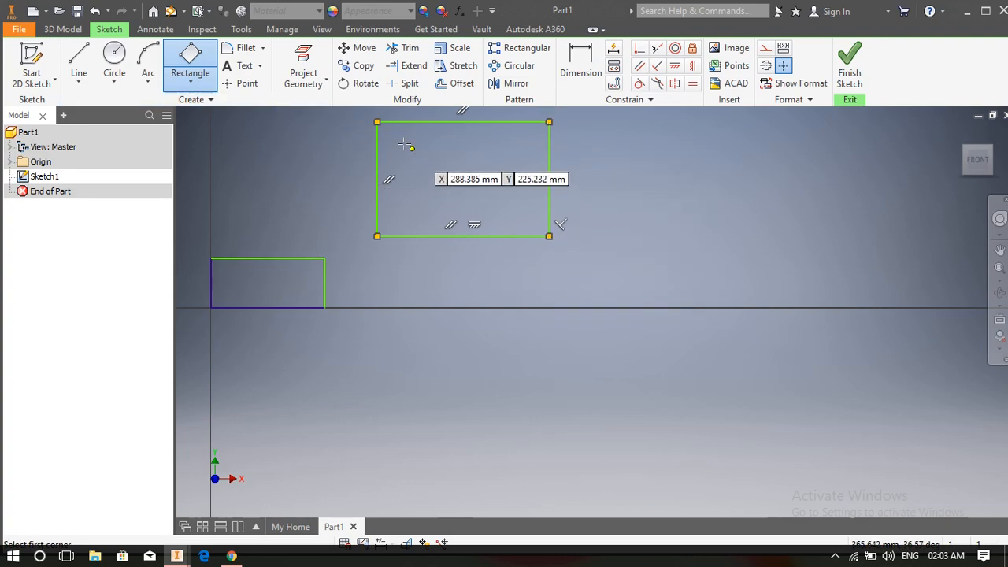
Step: Draw a two-point center rectangle about 303 mm by 250 mm centred on the sketch origin
click(194, 87)
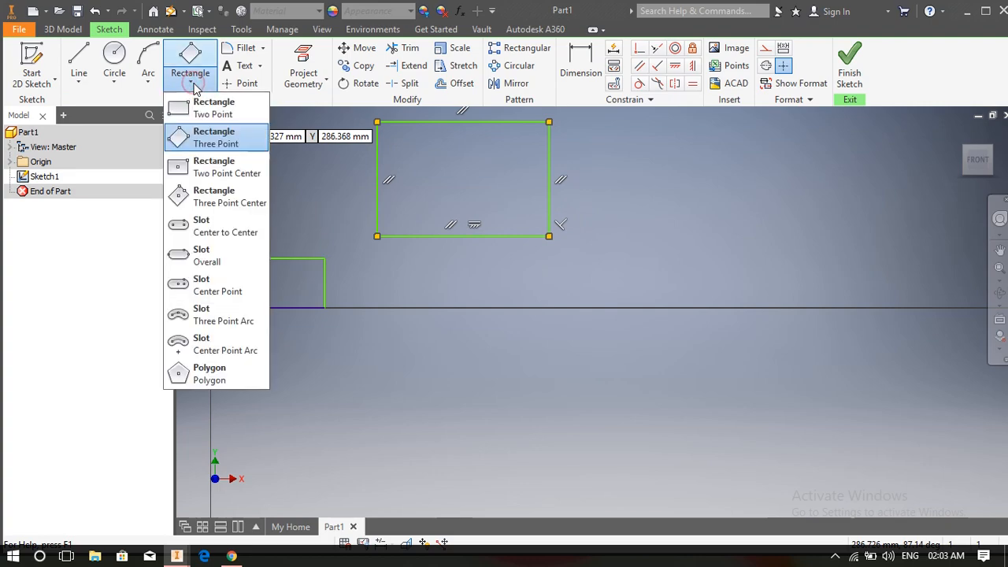
click(213, 169)
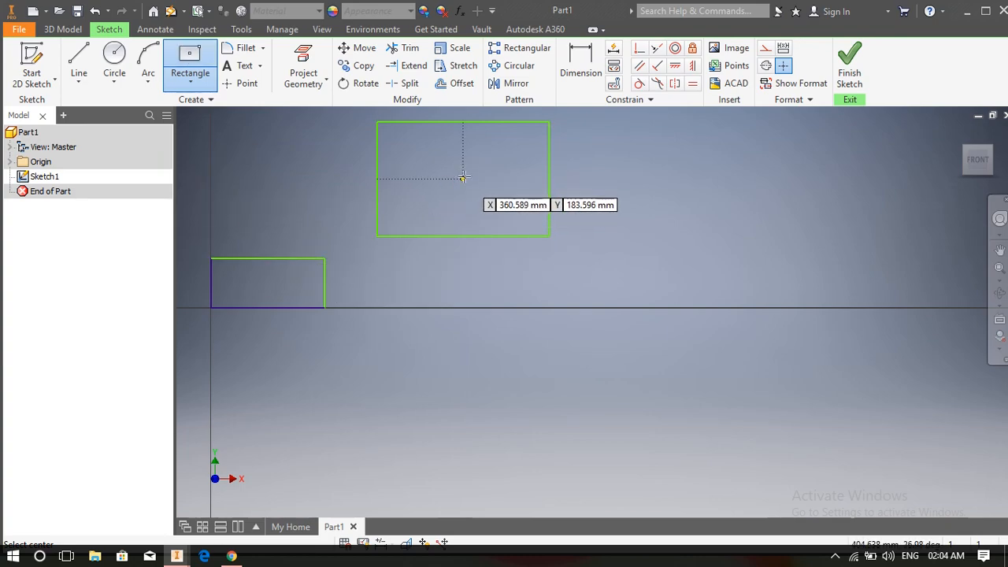
middle_drag(241, 294, 341, 262)
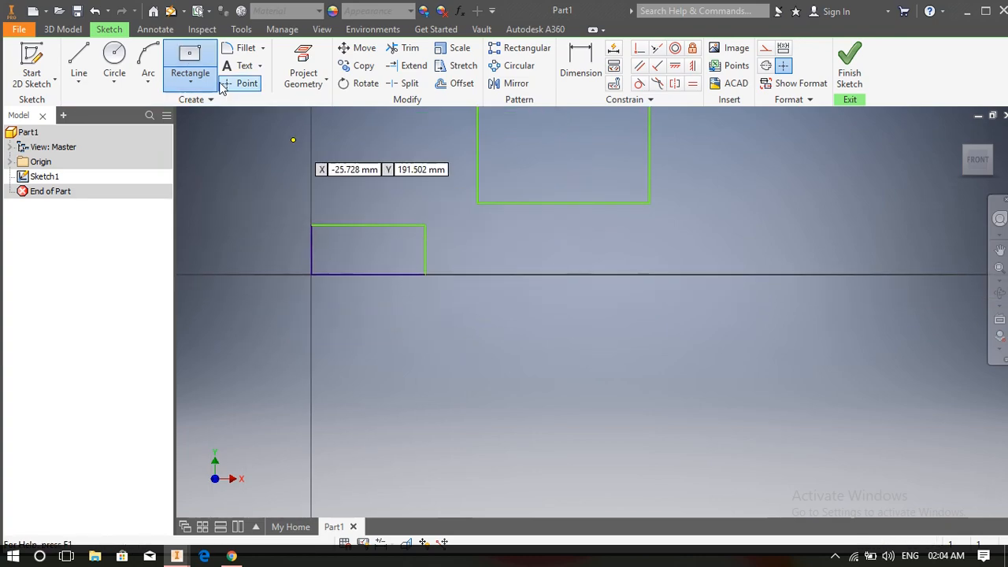
click(311, 275)
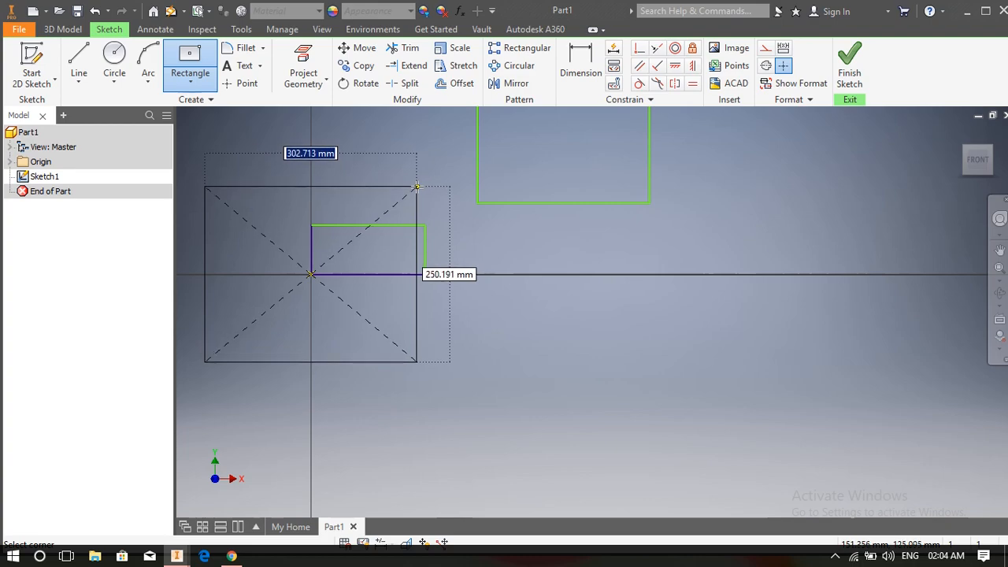
click(418, 187)
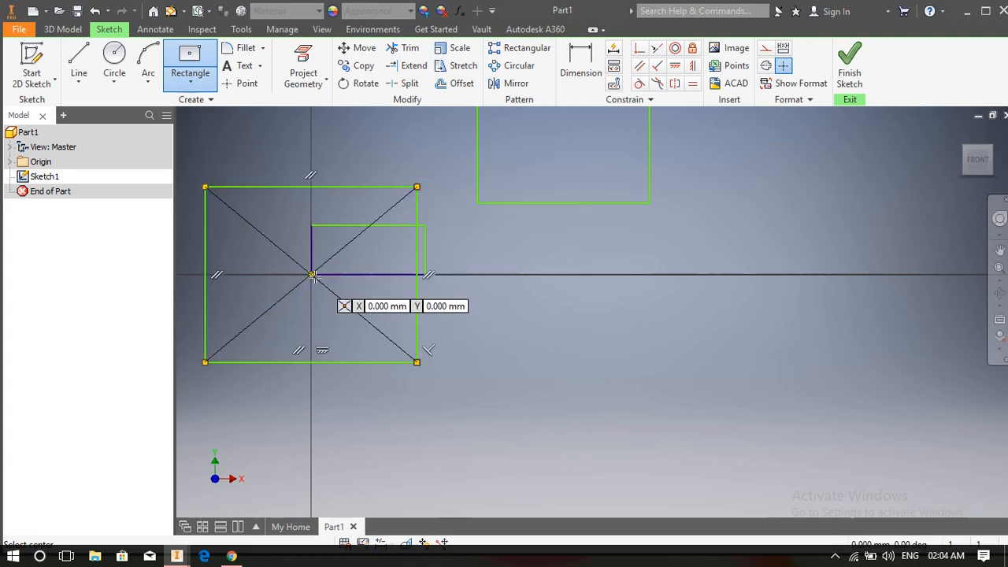
Step: Draw a six-sided polygon below the three-point rectangle, centred slightly under the horizontal axis
click(196, 85)
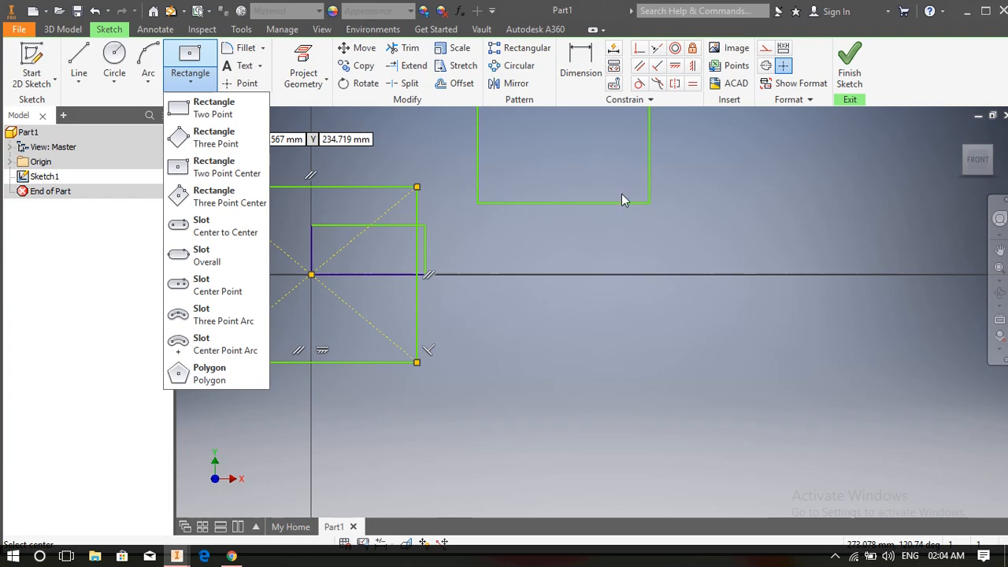
click(204, 380)
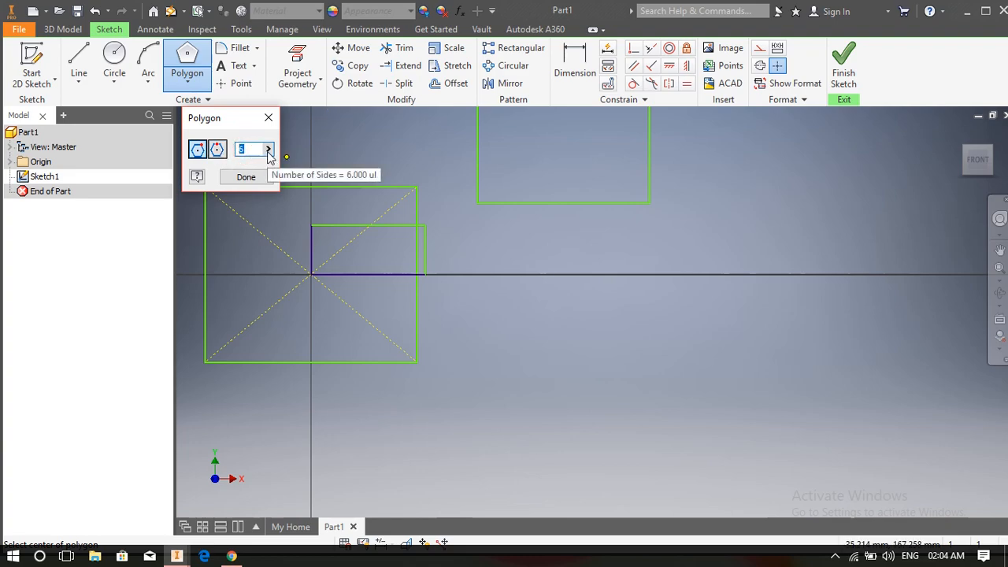
click(623, 320)
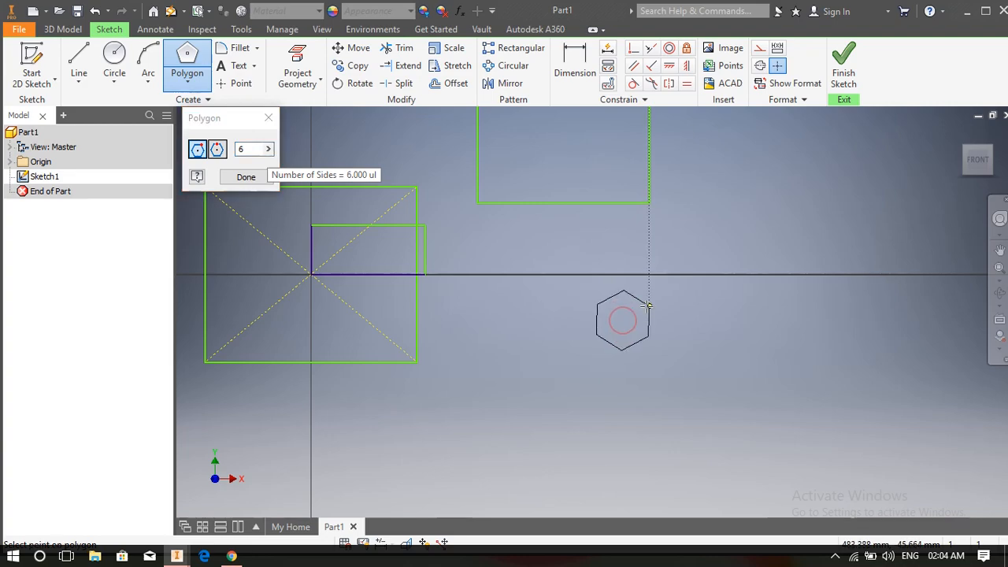
click(636, 238)
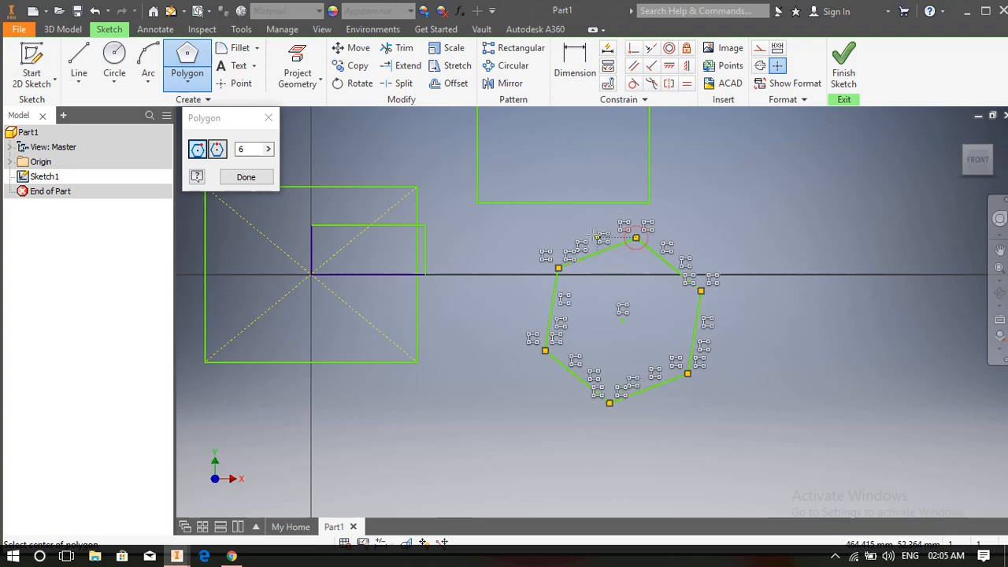
click(265, 120)
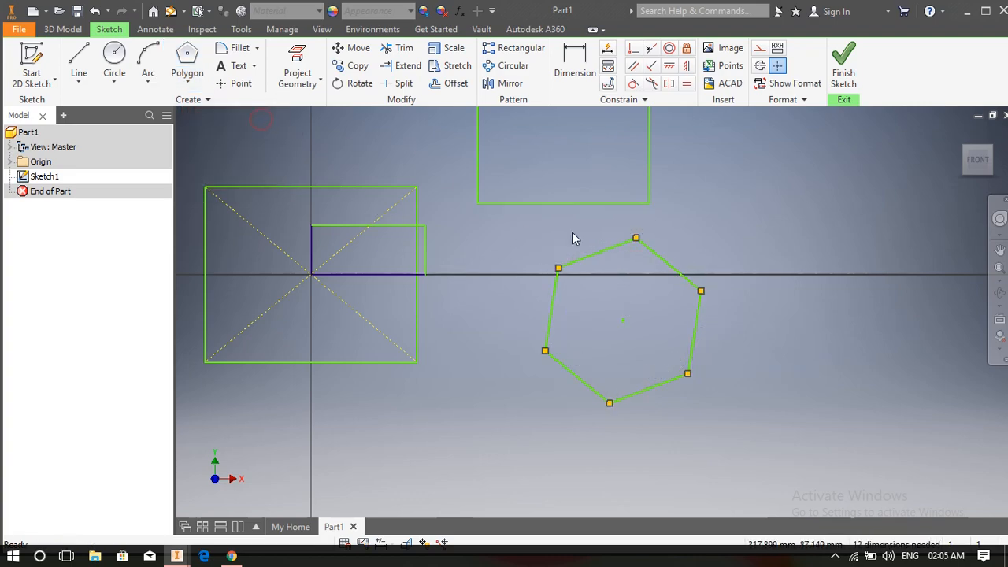
Step: Fillet the upper-left corner of the three-point rectangle with a 10 mm radius
middle_drag(495, 317, 486, 334)
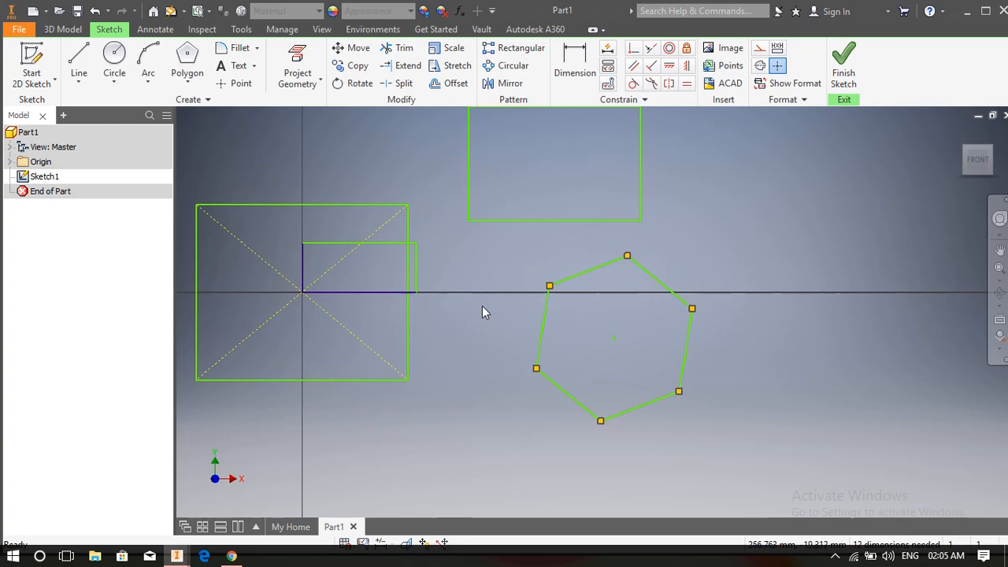
middle_drag(481, 259, 476, 268)
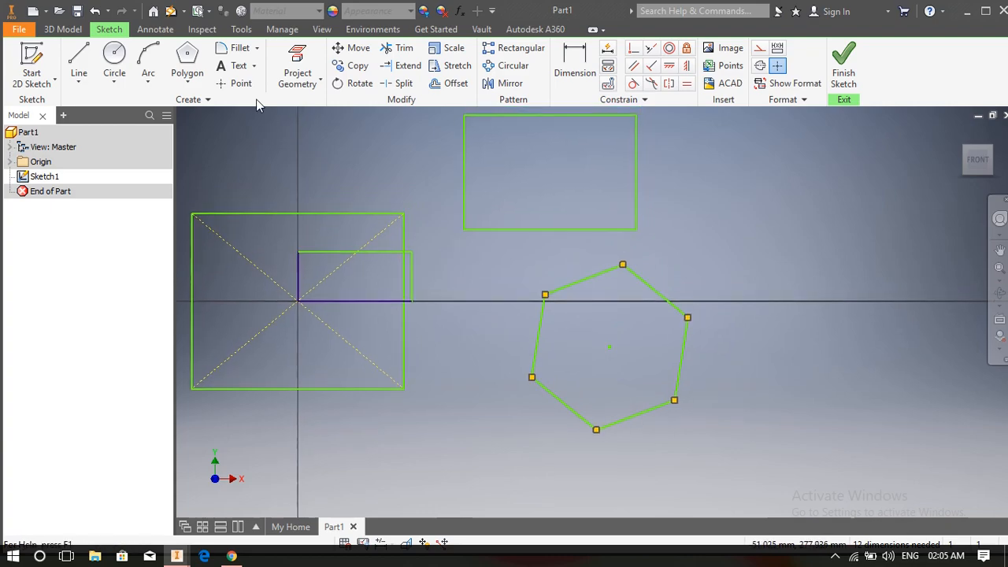
click(235, 49)
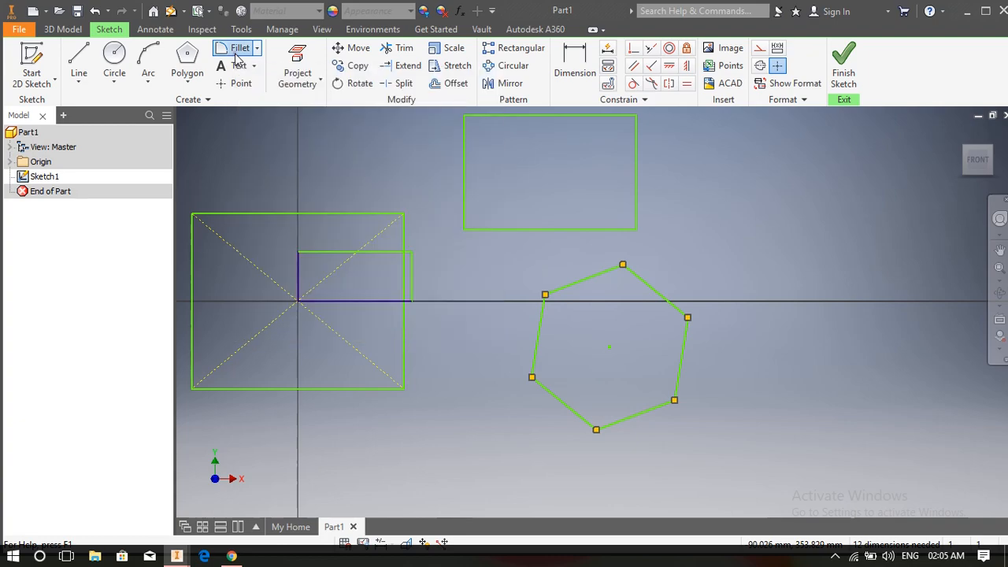
middle_drag(413, 166, 401, 243)
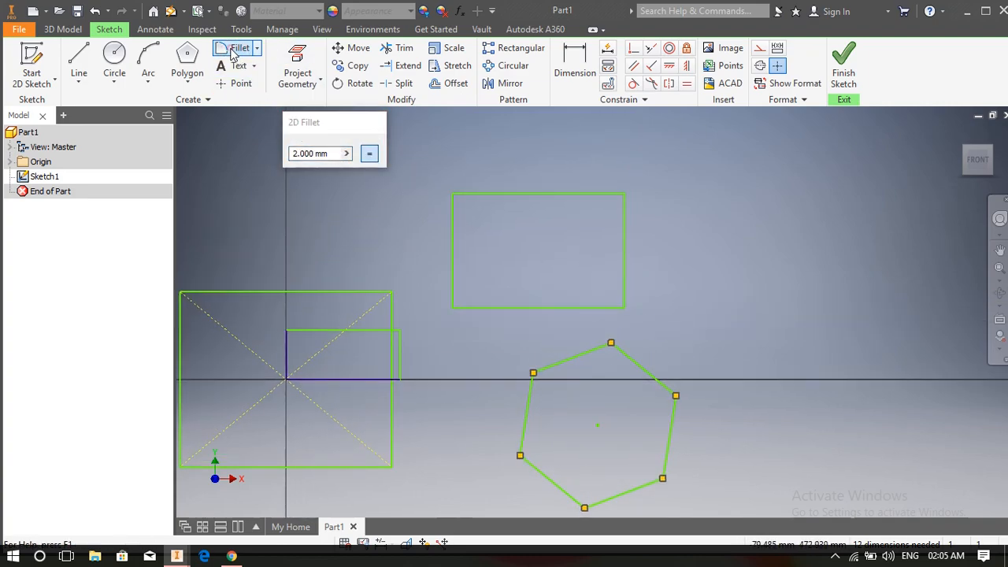
click(307, 142)
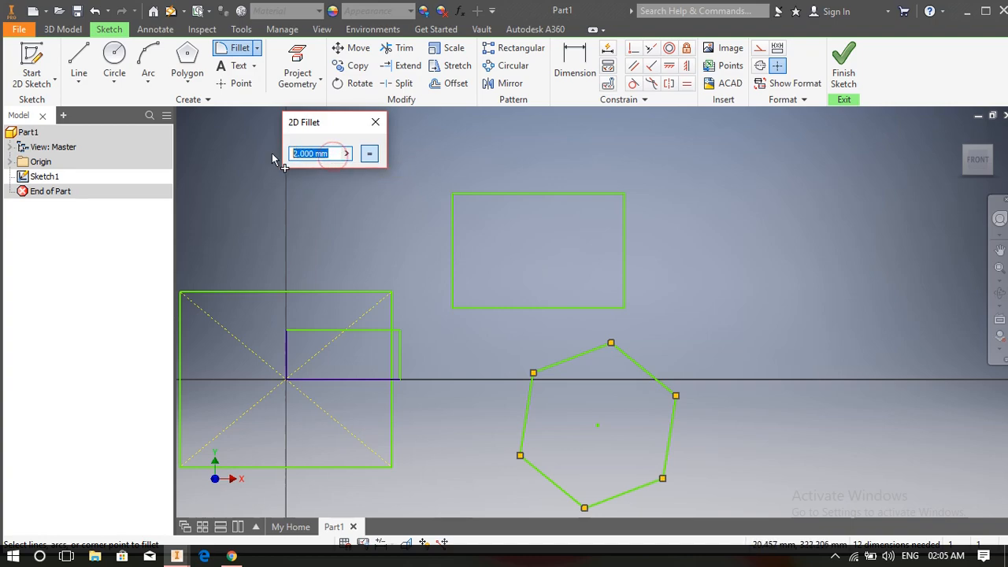
text(10)
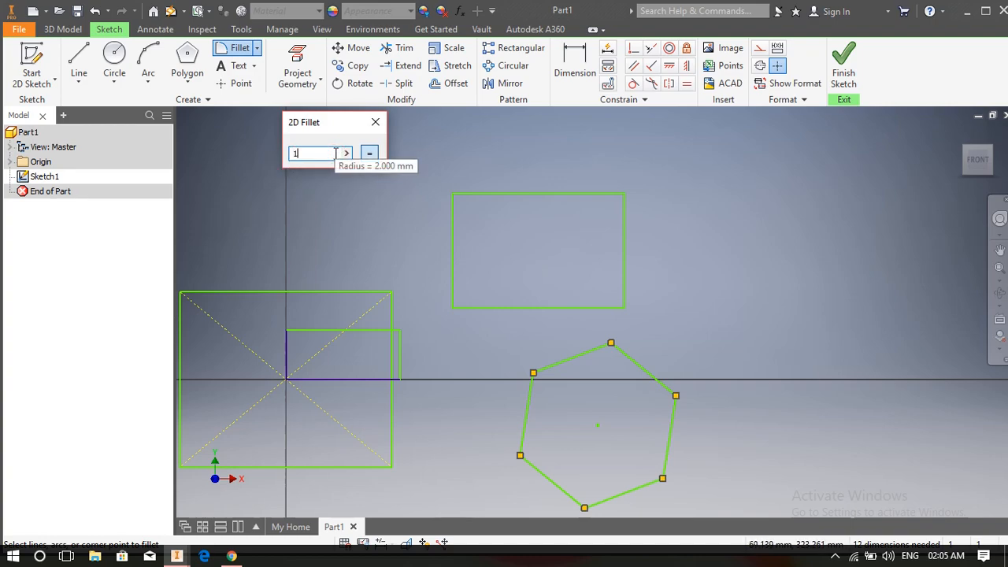
click(466, 195)
scroll(459, 197, up, 5)
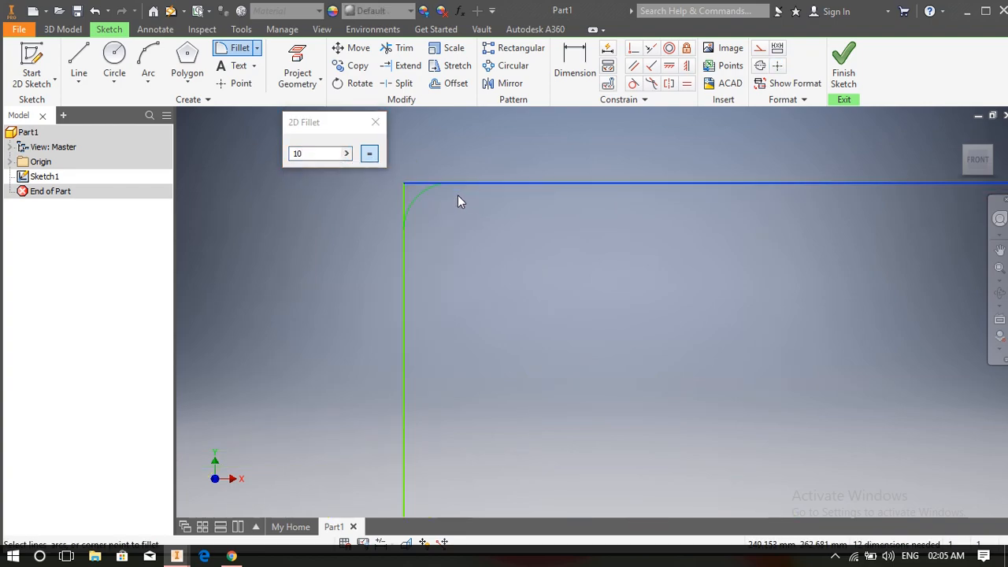
click(407, 246)
Step: Fillet the remaining three corners of the three-point rectangle with the same 10 mm radius and end the Fillet command
scroll(457, 240, down, 4)
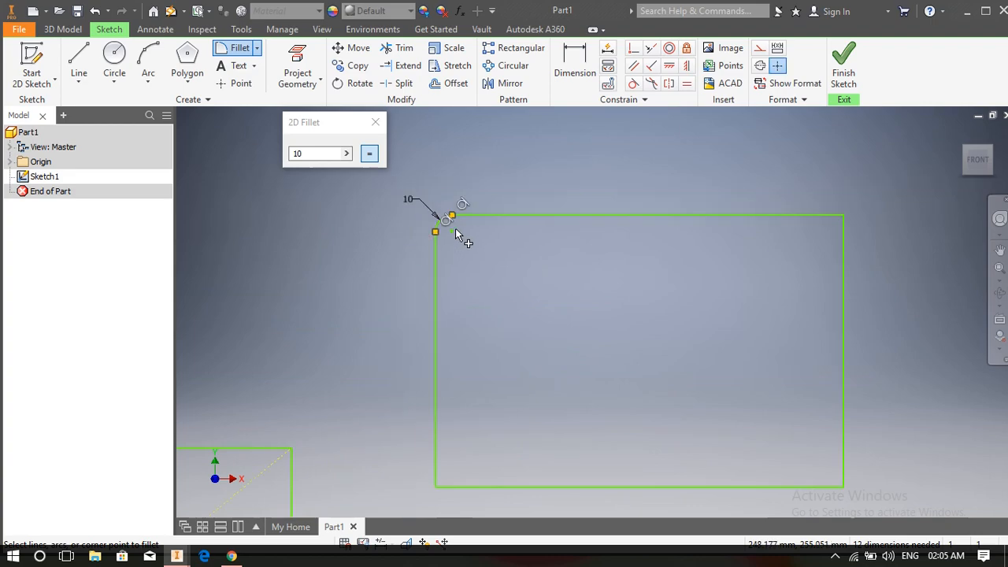
click(446, 333)
click(504, 380)
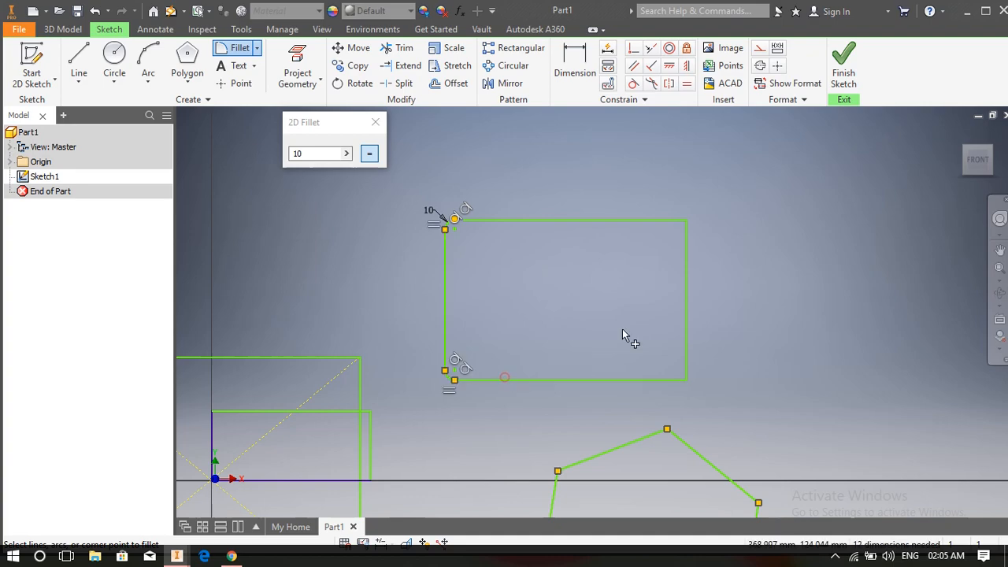
click(663, 220)
click(684, 236)
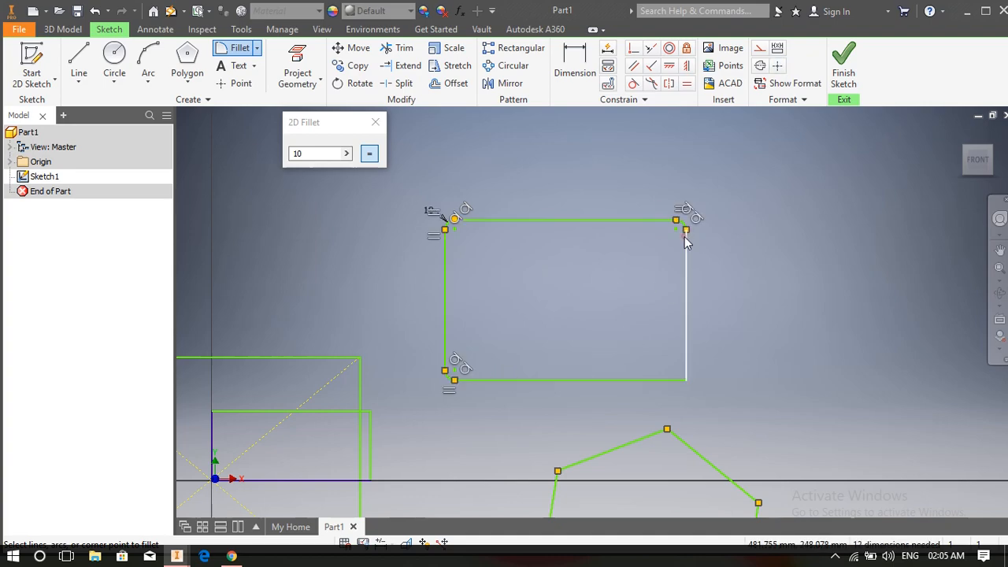
click(685, 361)
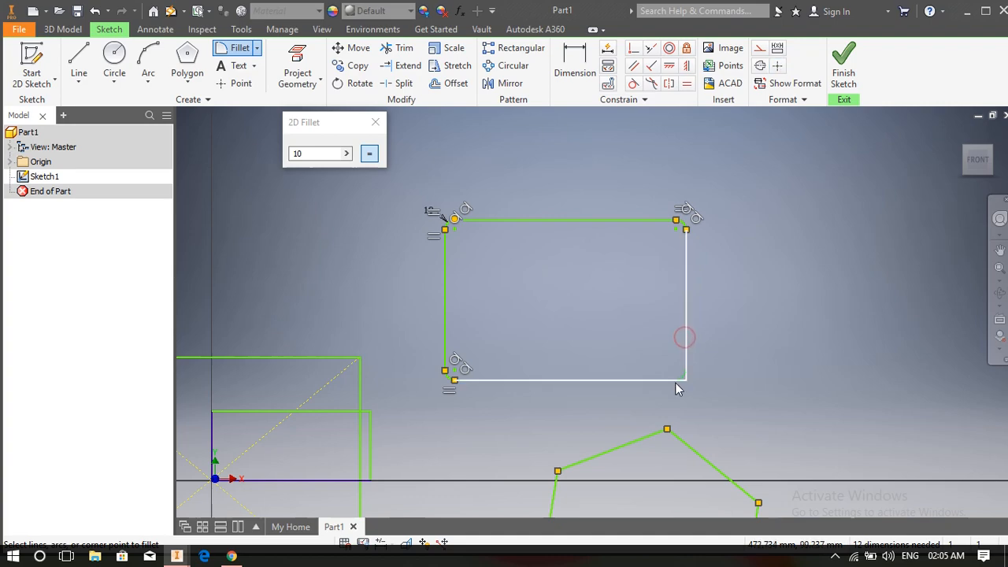
click(662, 379)
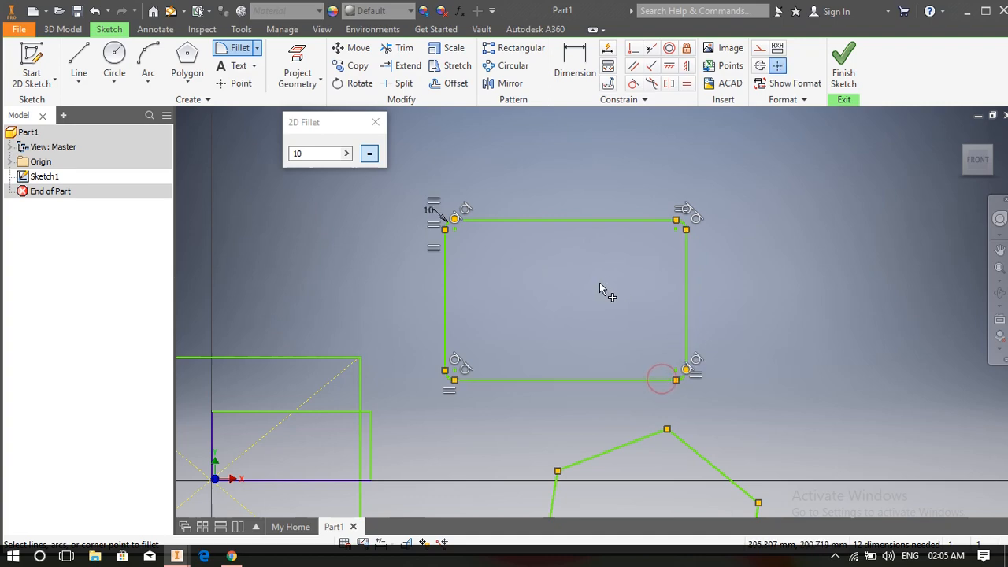
scroll(602, 287, down, 3)
click(375, 122)
scroll(553, 288, up, 2)
scroll(477, 230, up, 2)
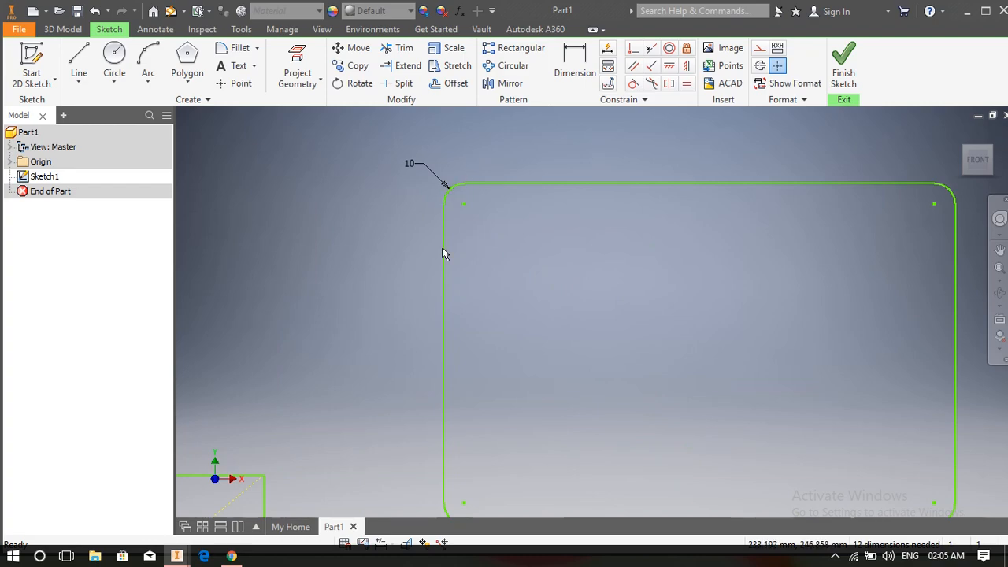
Step: Move the whole filleted rectangle, including its four corner arcs, straight up from a base point near its centre, clear of its original position
scroll(448, 207, down, 5)
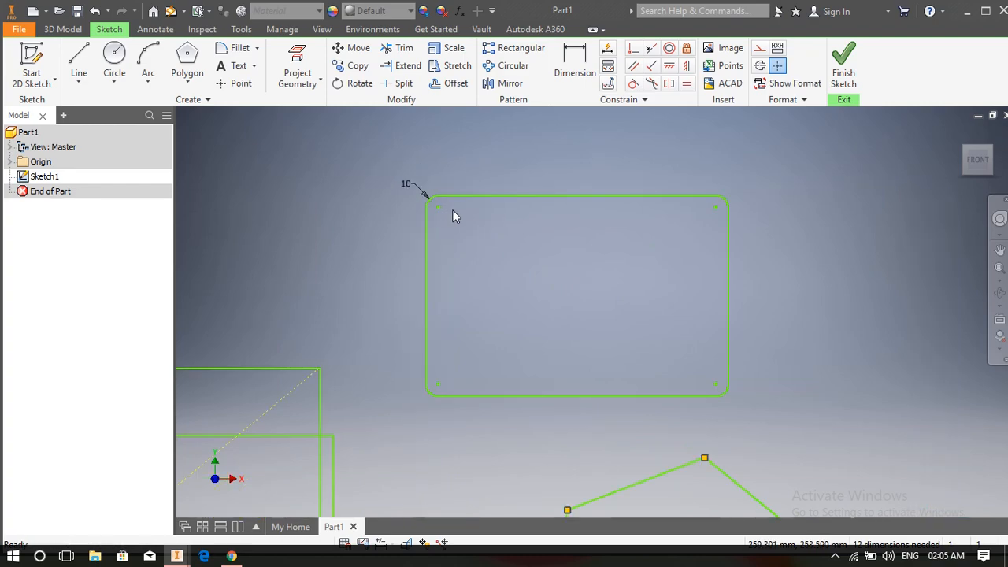
middle_drag(487, 199, 393, 167)
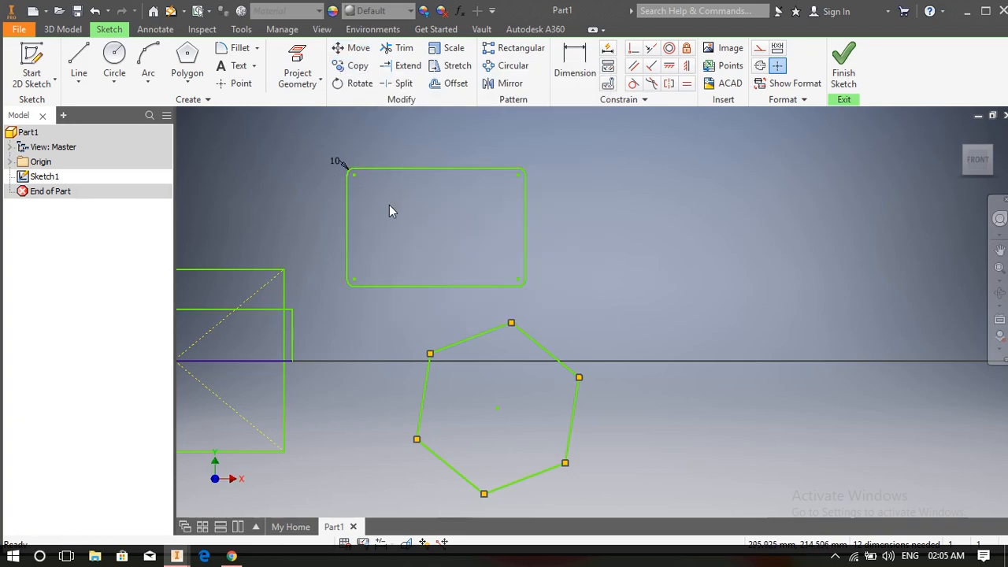
click(350, 53)
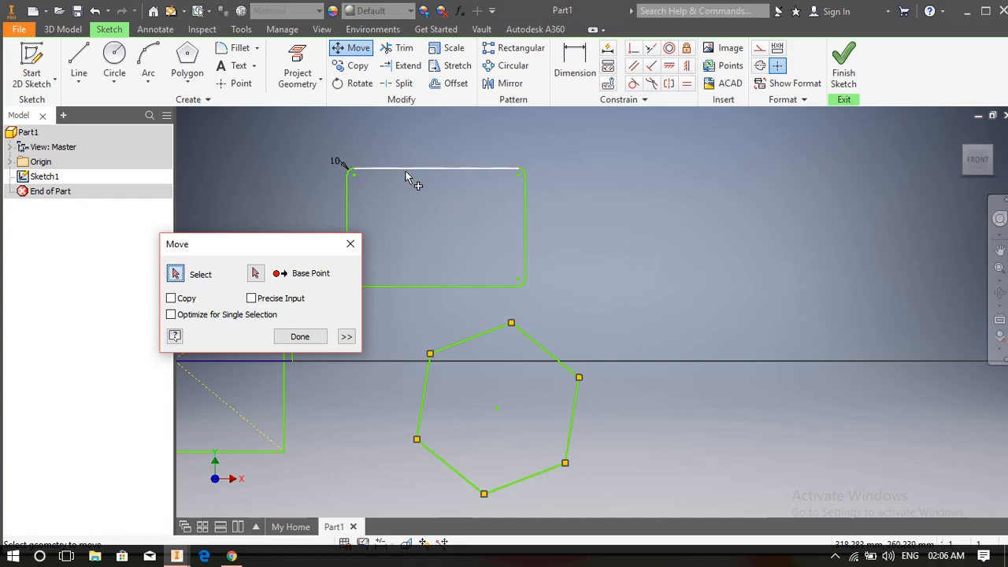
mouse_move(393, 198)
middle_down()
mouse_move(461, 189)
mouse_move(468, 160)
middle_up()
click(463, 154)
scroll(413, 156, up, 5)
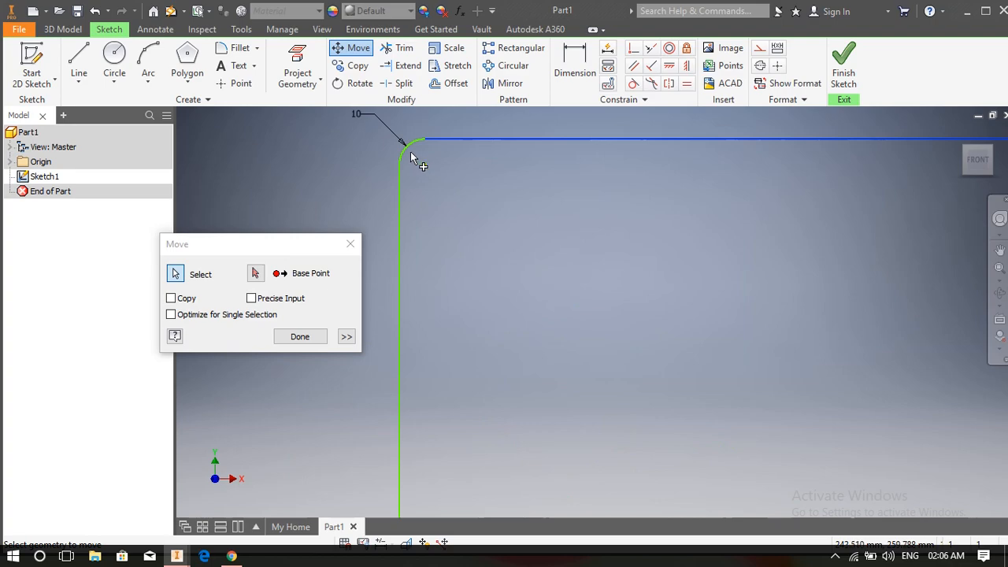
scroll(442, 211, down, 4)
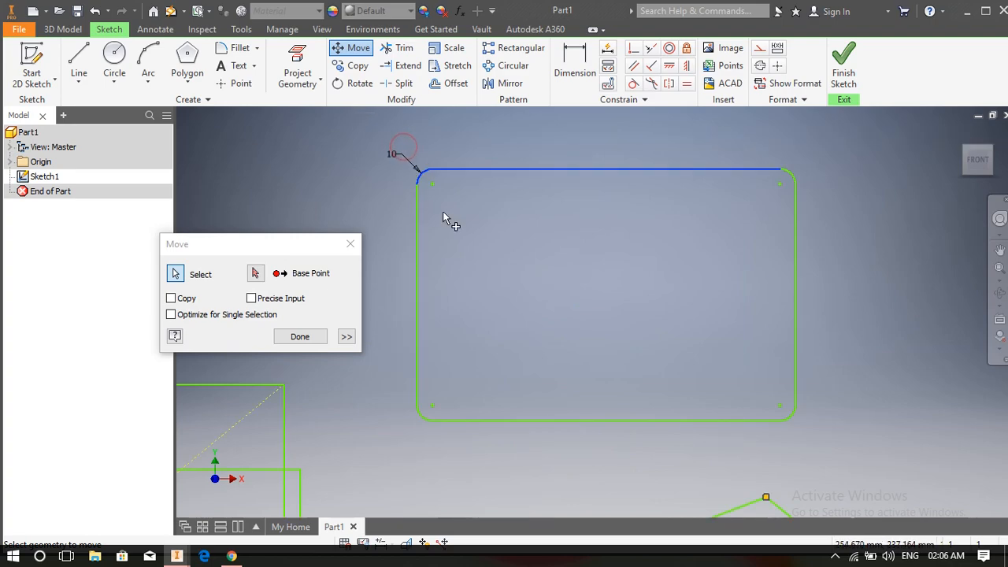
click(417, 231)
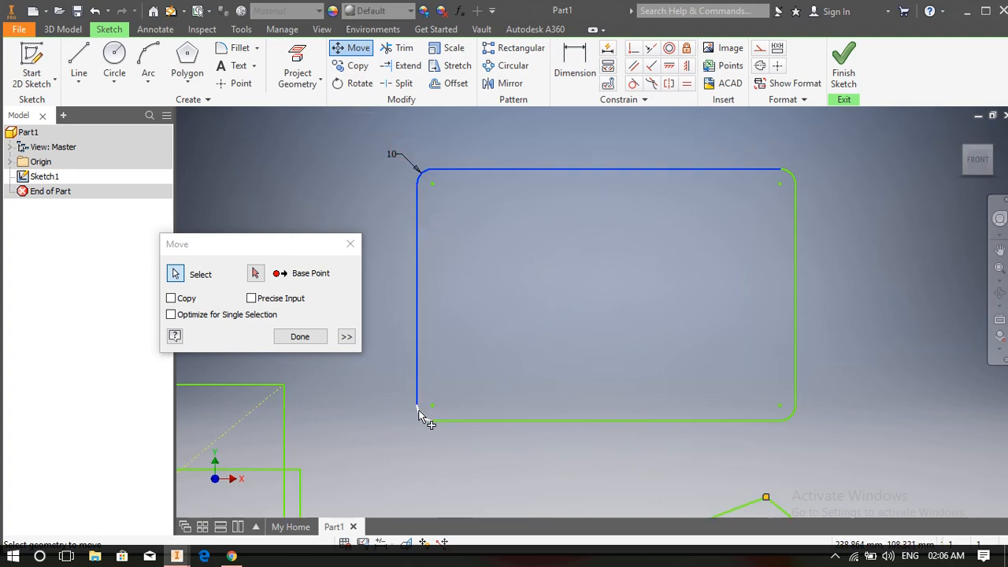
click(459, 420)
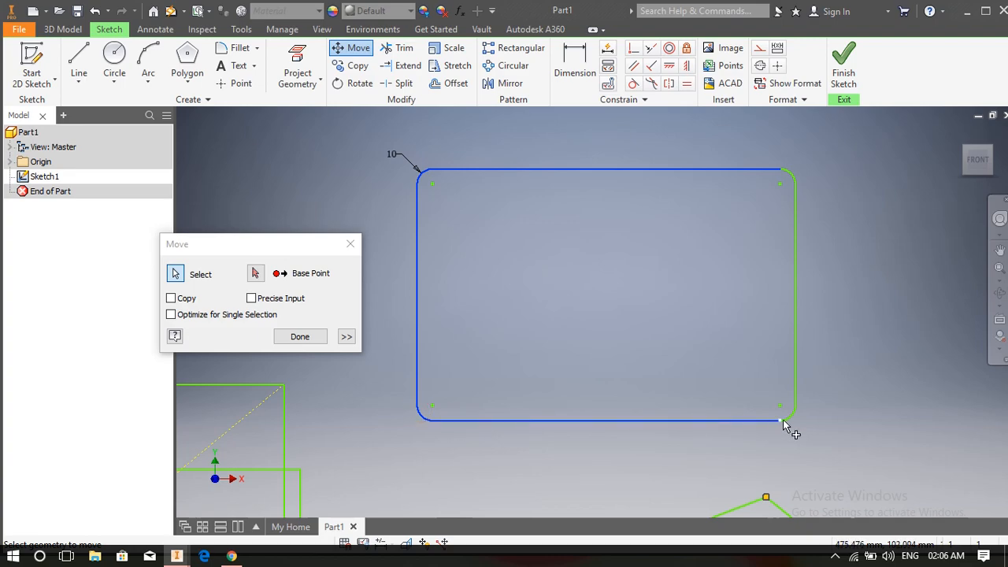
click(795, 368)
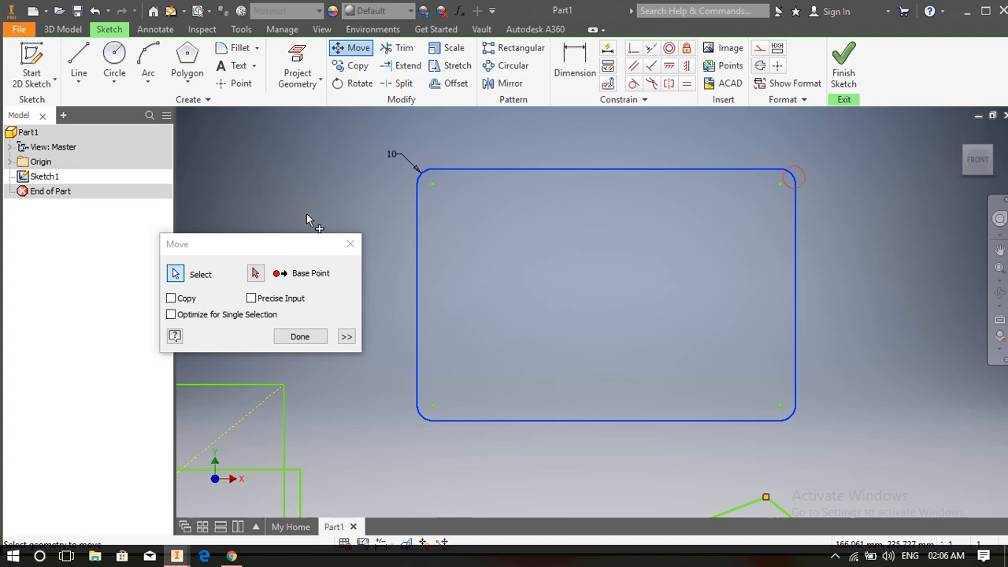
click(256, 273)
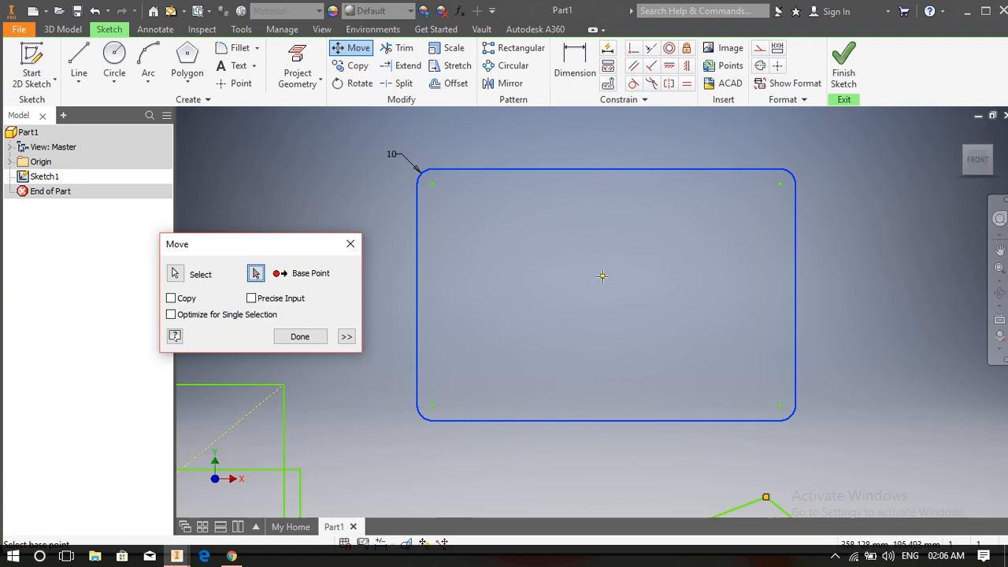
click(599, 289)
scroll(615, 273, down, 2)
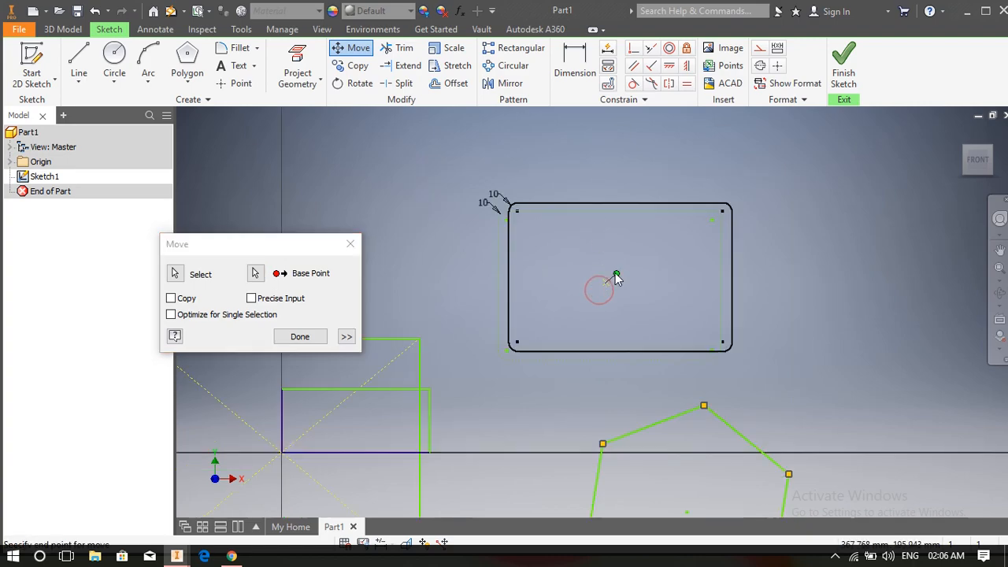
scroll(615, 272, down, 2)
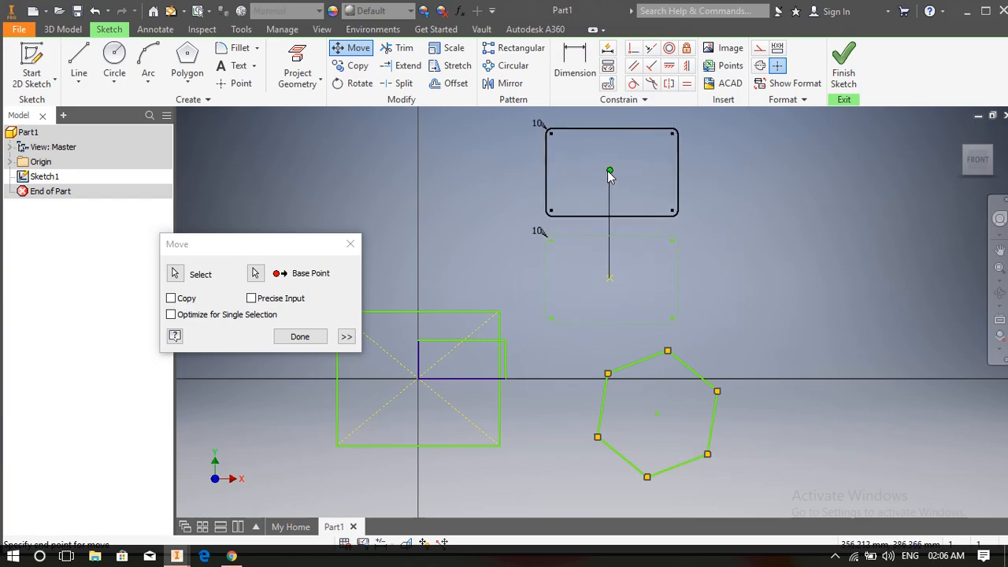
click(608, 172)
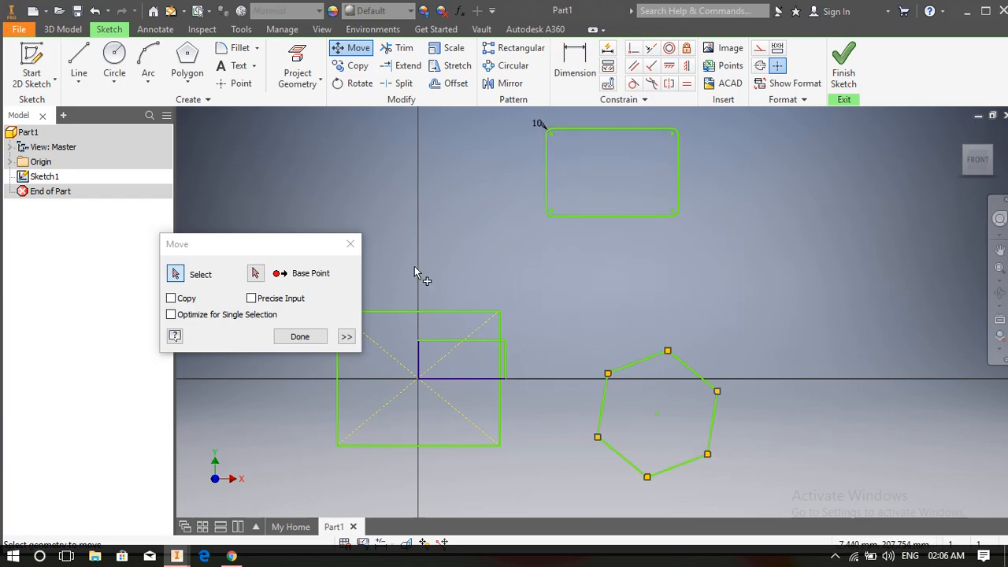
click(300, 336)
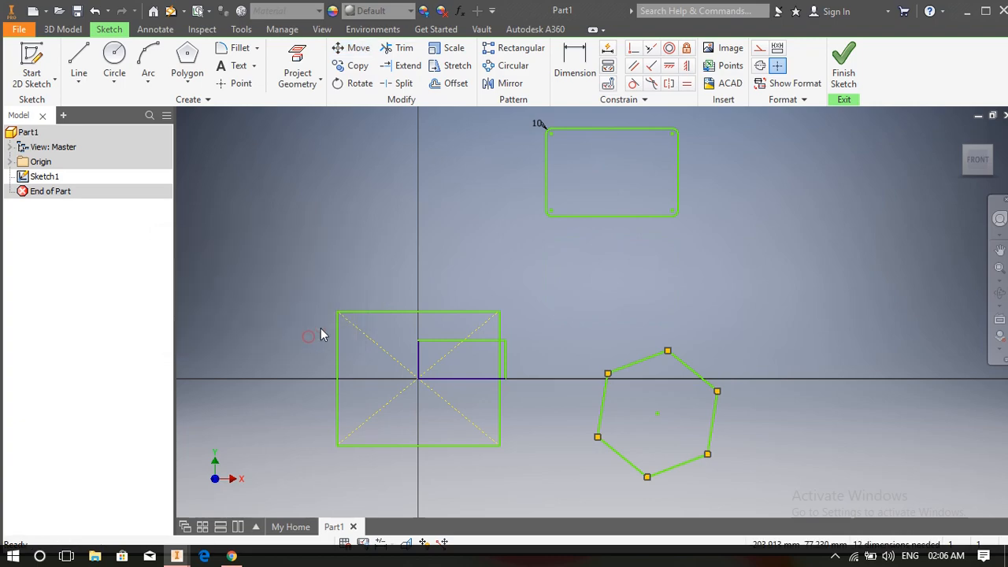
Step: Copy the filleted rectangle from its centre to three places: level beside it on the right, below between them, and above overlapping both
middle_drag(546, 256, 457, 302)
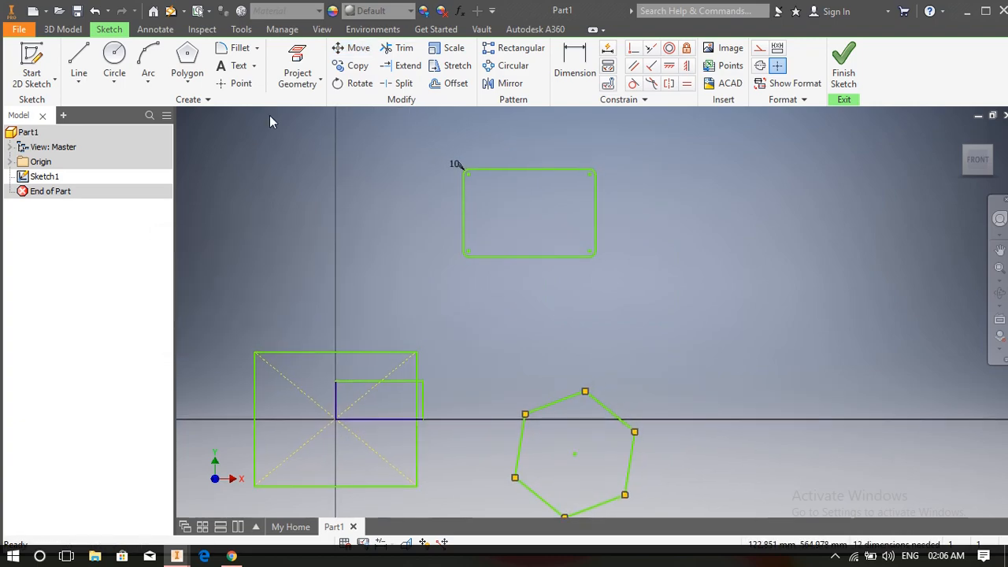
click(356, 67)
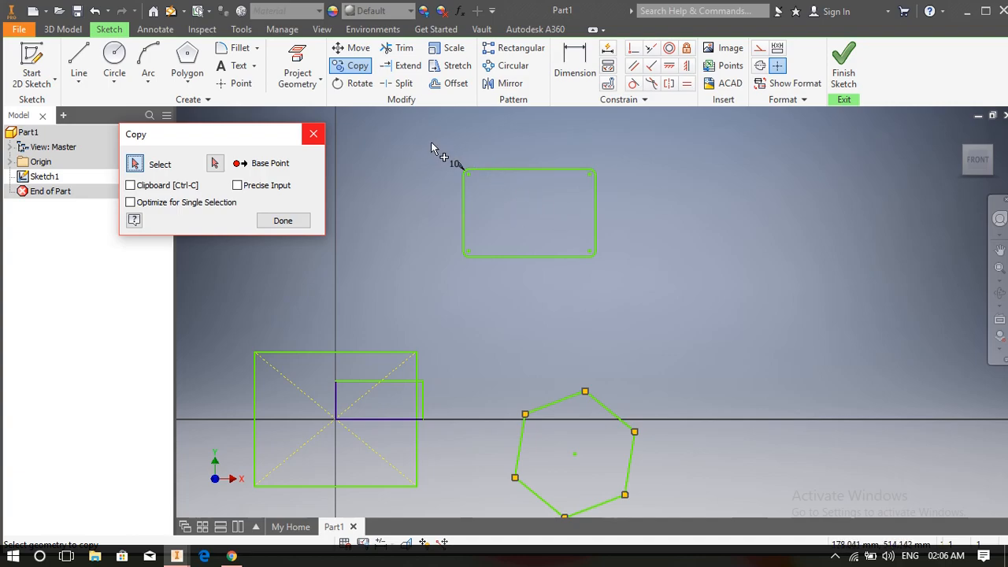
drag(424, 137, 643, 285)
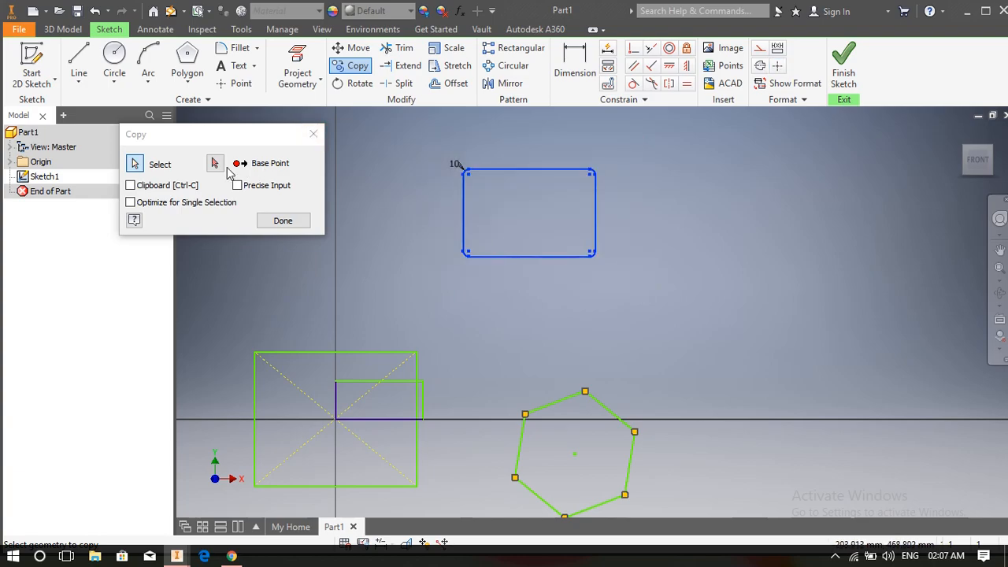
click(290, 169)
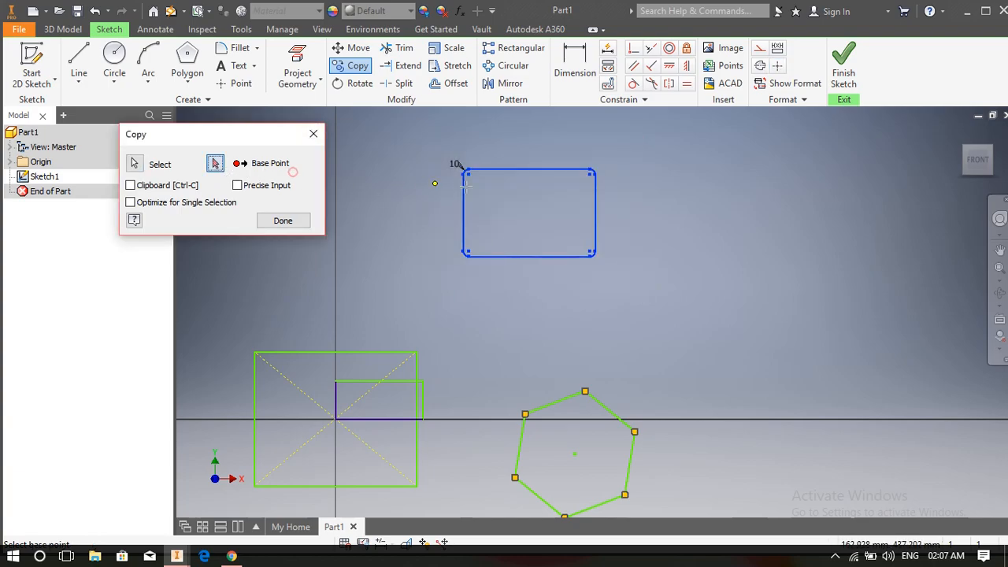
click(526, 211)
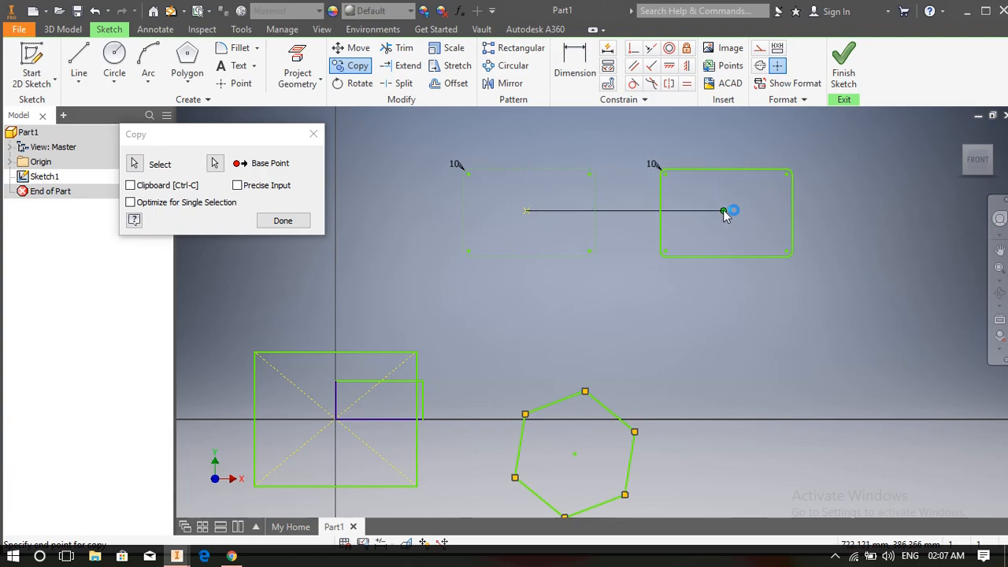
click(725, 213)
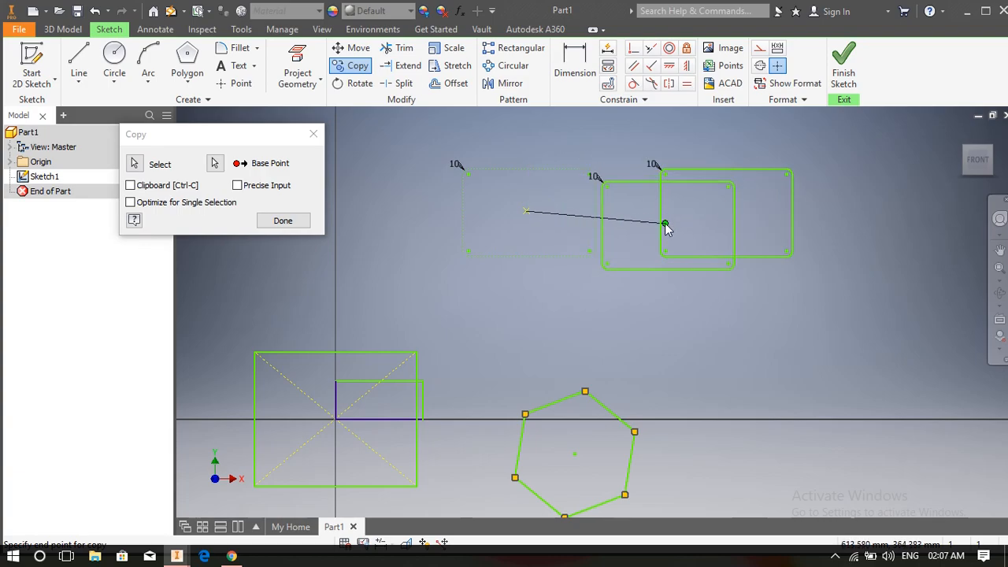
click(640, 324)
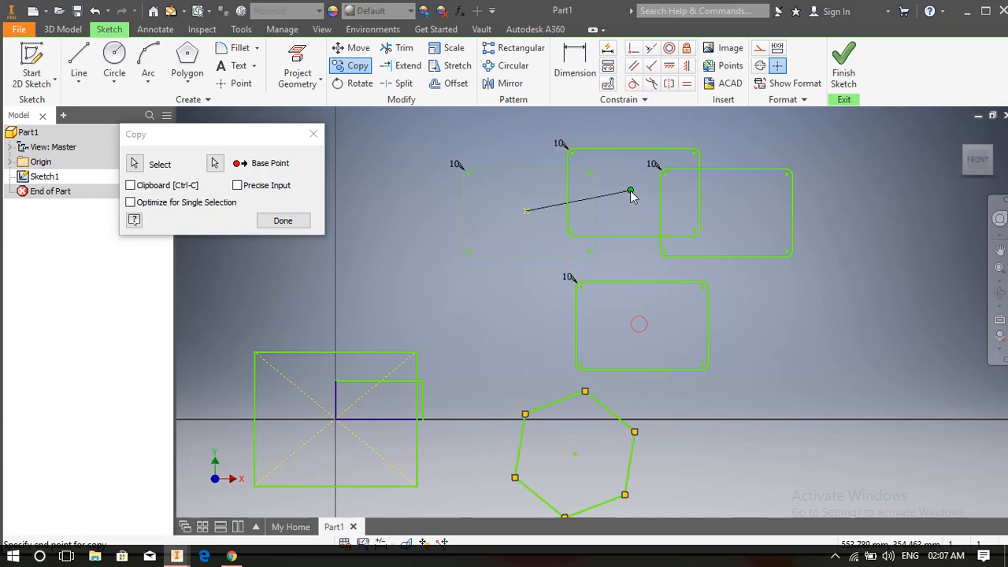
click(622, 150)
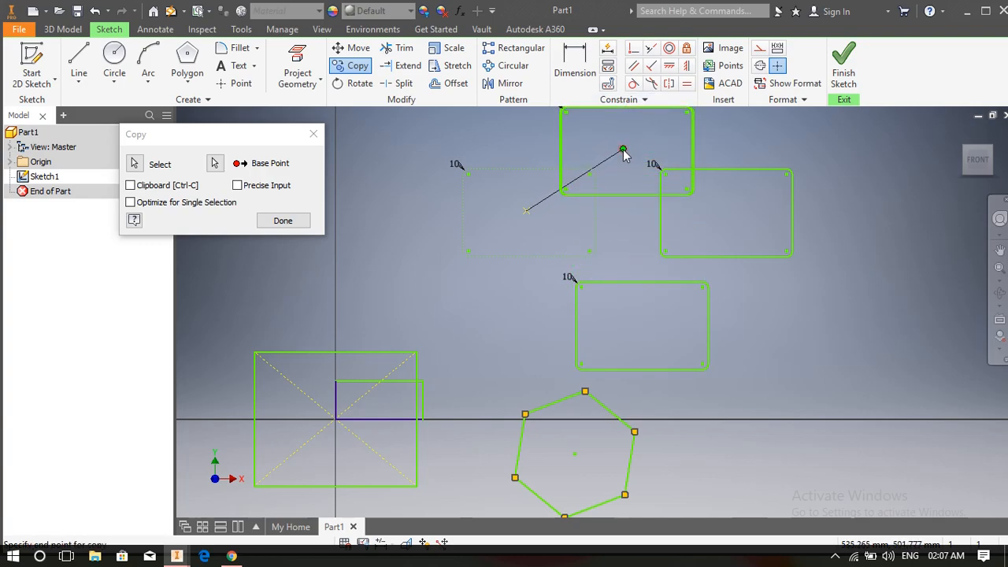
click(282, 221)
Step: Rotate the lowest rectangle copy, just above the polygon, by 270 degrees about its centre so it stands upright
middle_drag(428, 215, 381, 236)
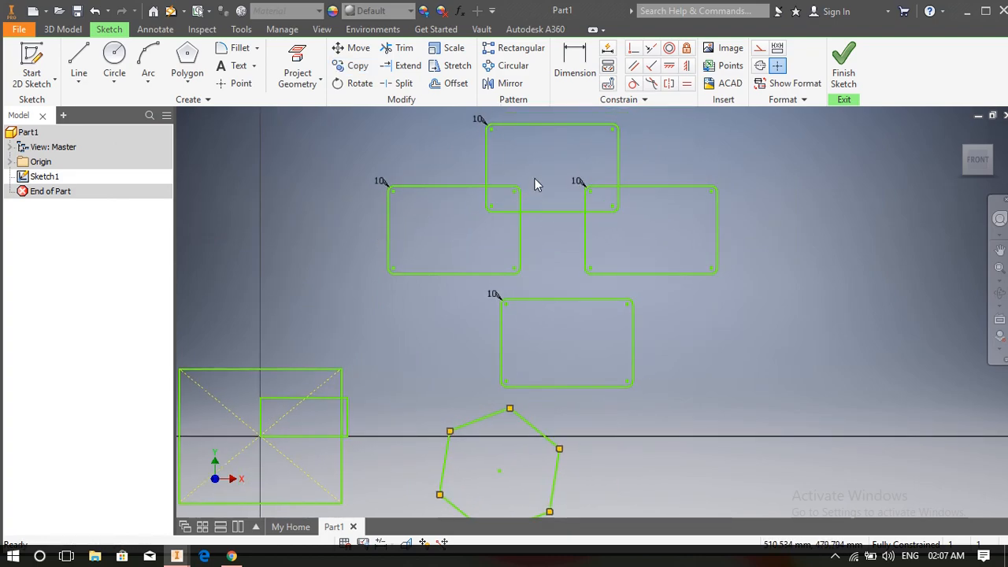
scroll(528, 244, down, 2)
middle_drag(481, 251, 475, 189)
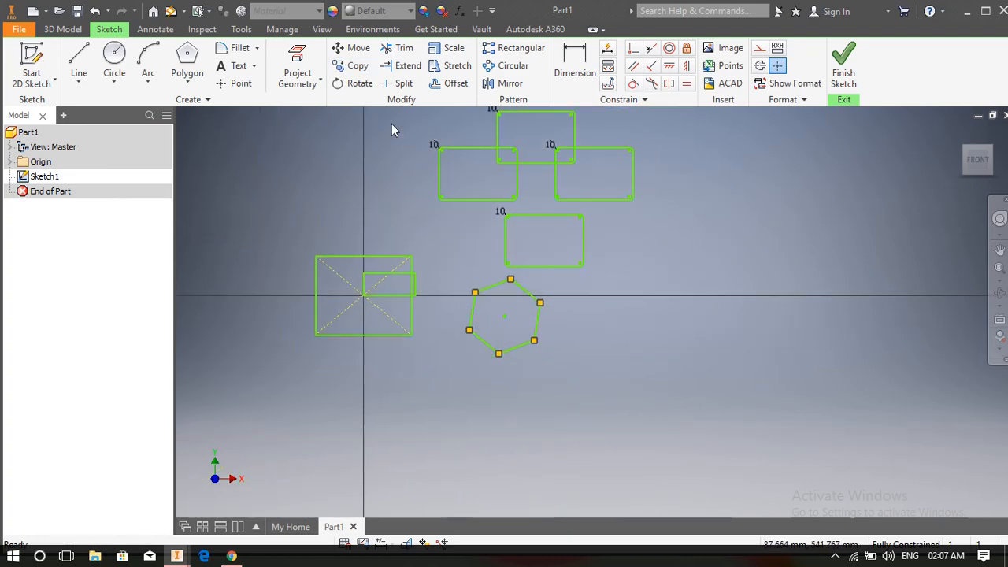
click(355, 84)
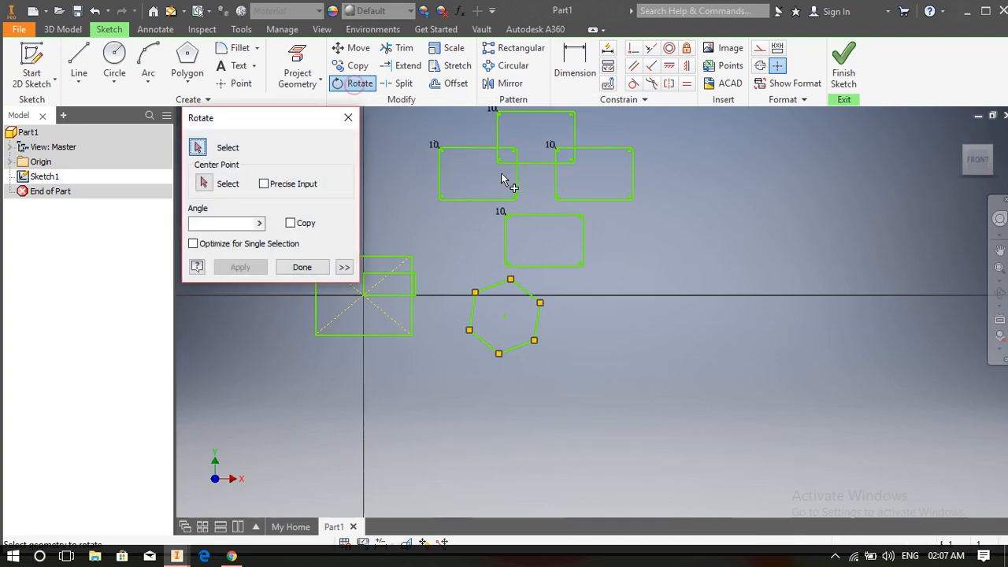
scroll(550, 207, up, 2)
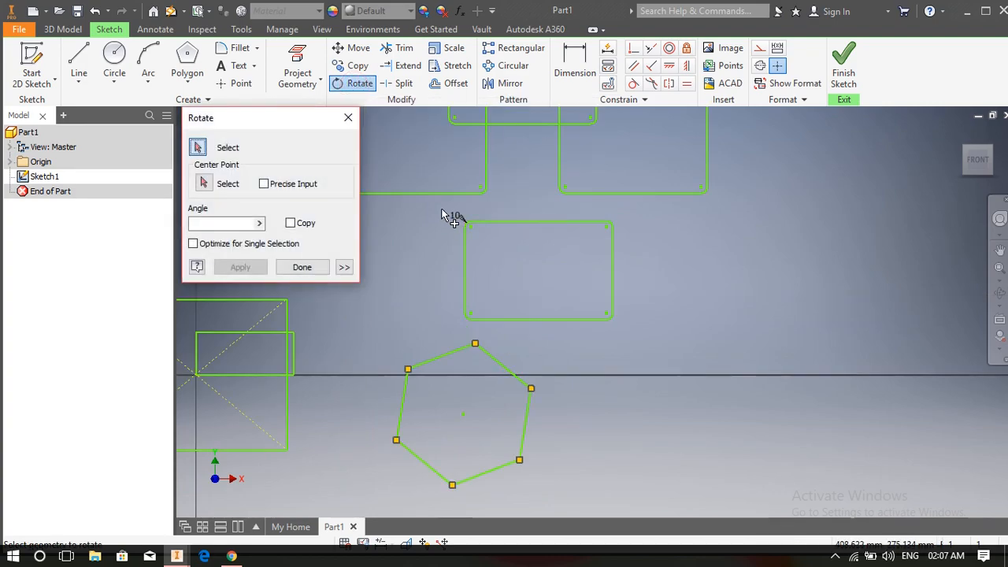
mouse_move(444, 207)
mouse_down()
mouse_move(557, 281)
mouse_move(674, 334)
mouse_up()
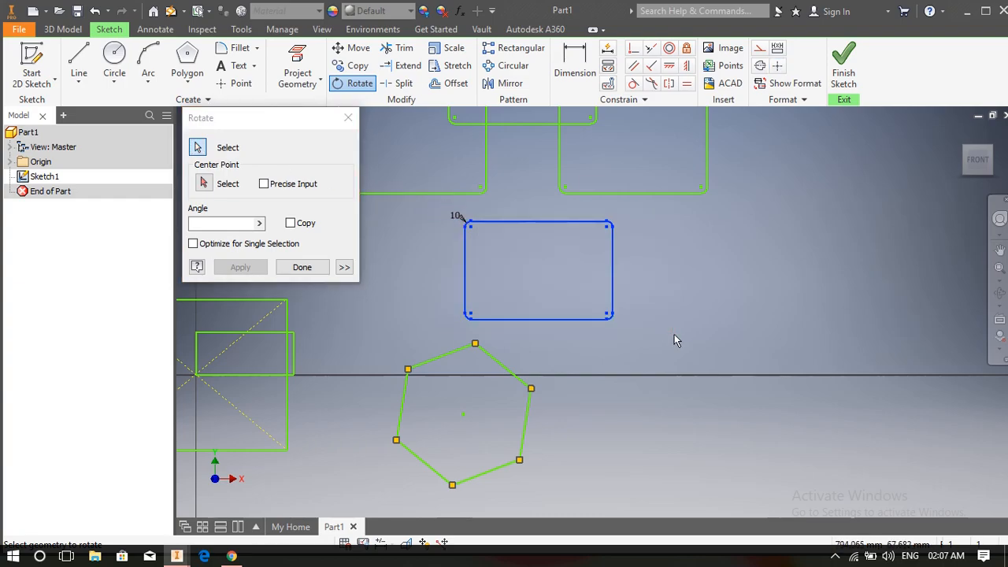
click(204, 183)
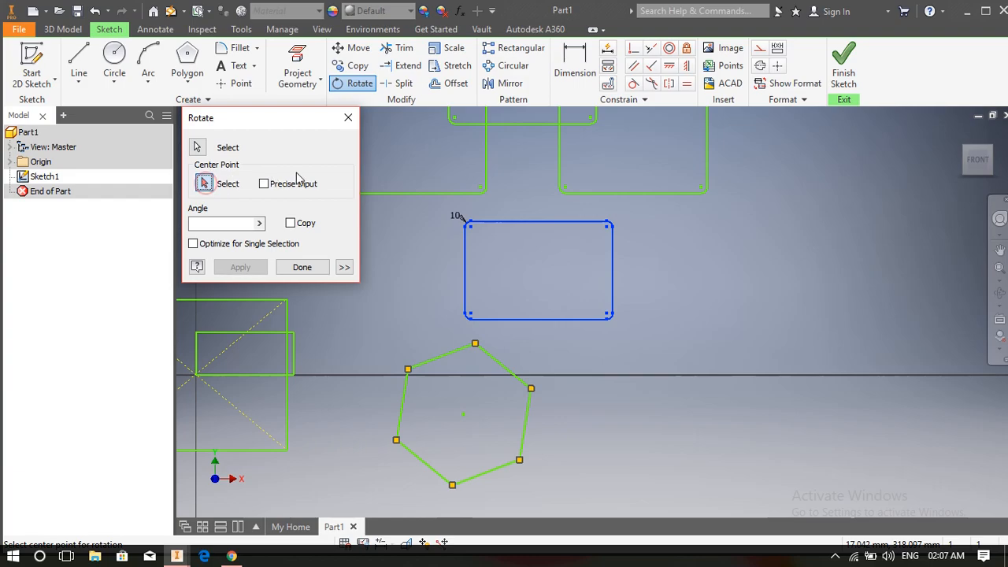
click(531, 270)
click(423, 313)
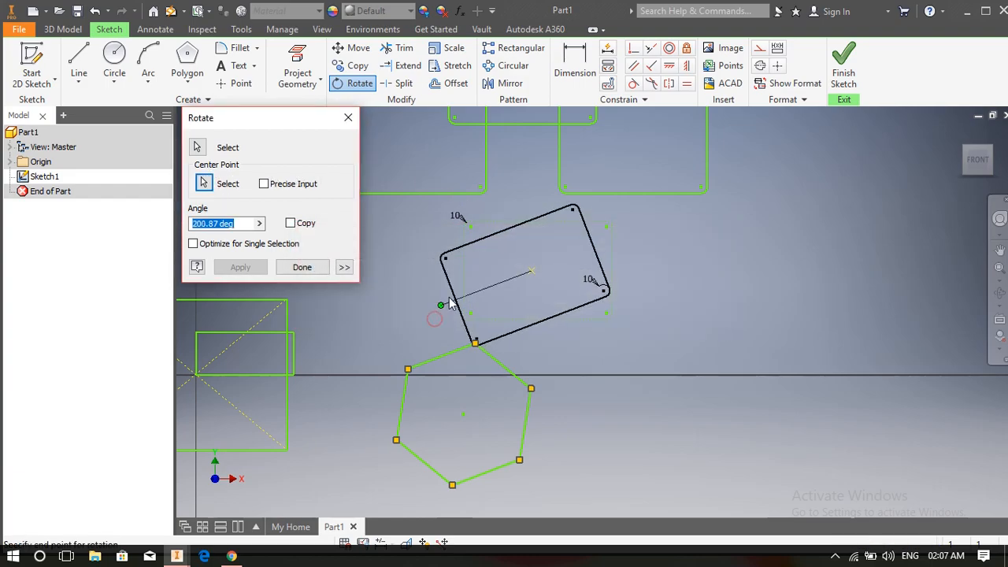
click(544, 451)
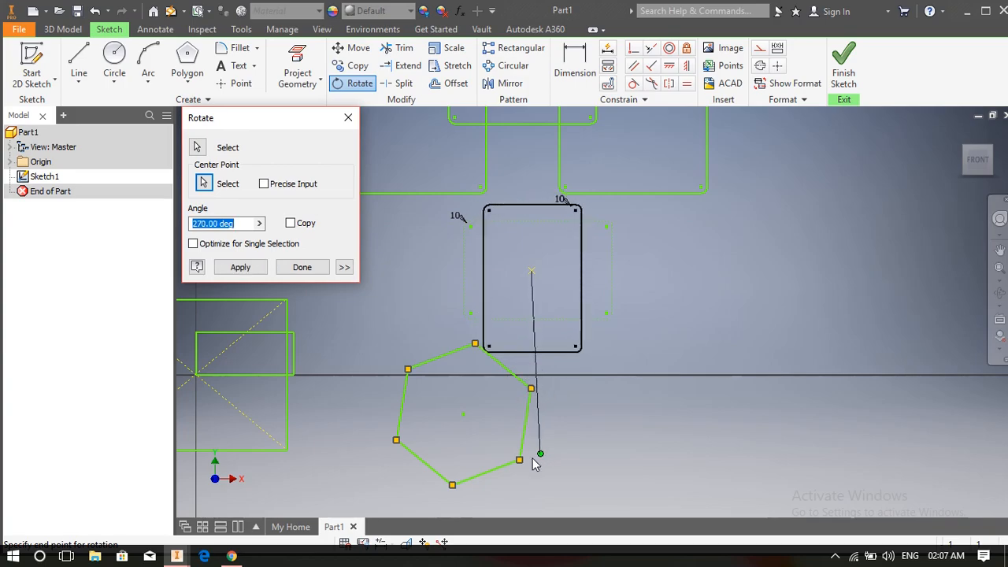
click(531, 463)
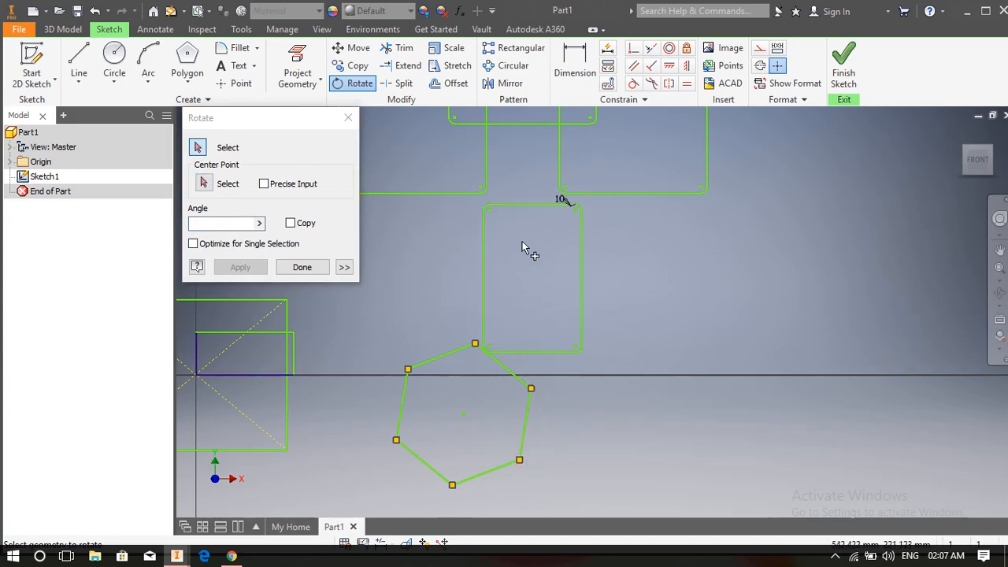
click(303, 267)
Step: Trim the topmost rectangle's left and bottom edge portions that lie inside the left rectangle
middle_drag(429, 155, 357, 274)
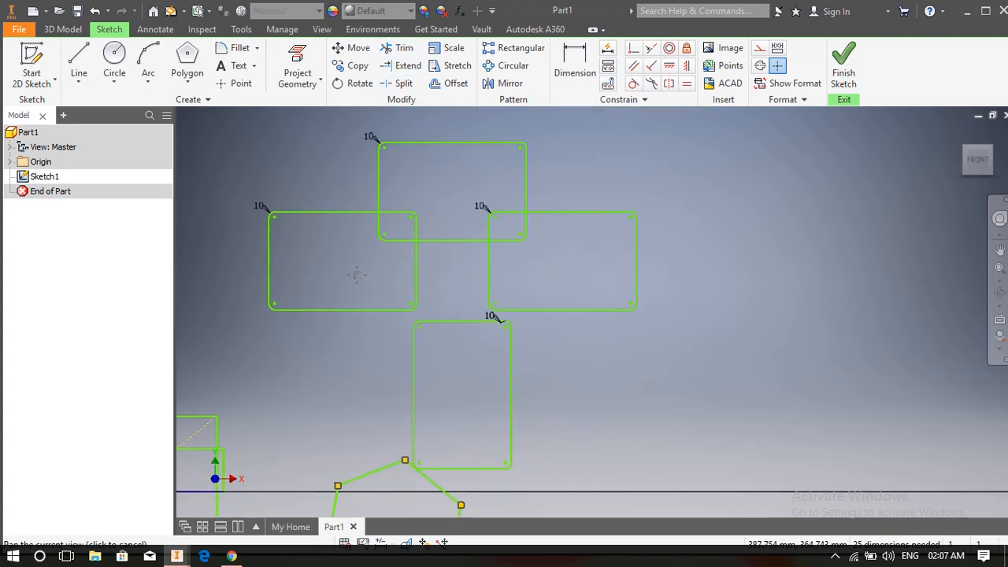
click(397, 48)
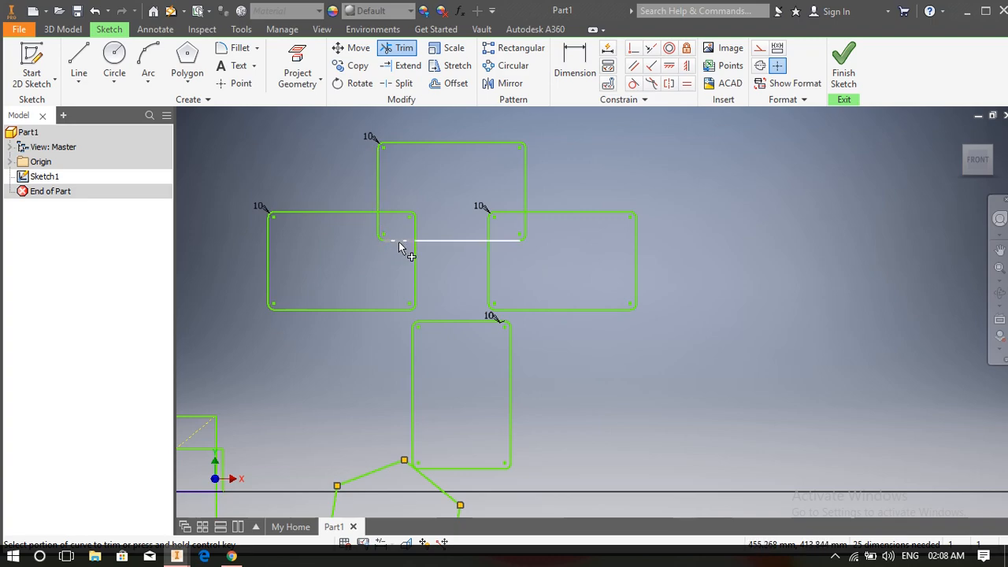
click(397, 48)
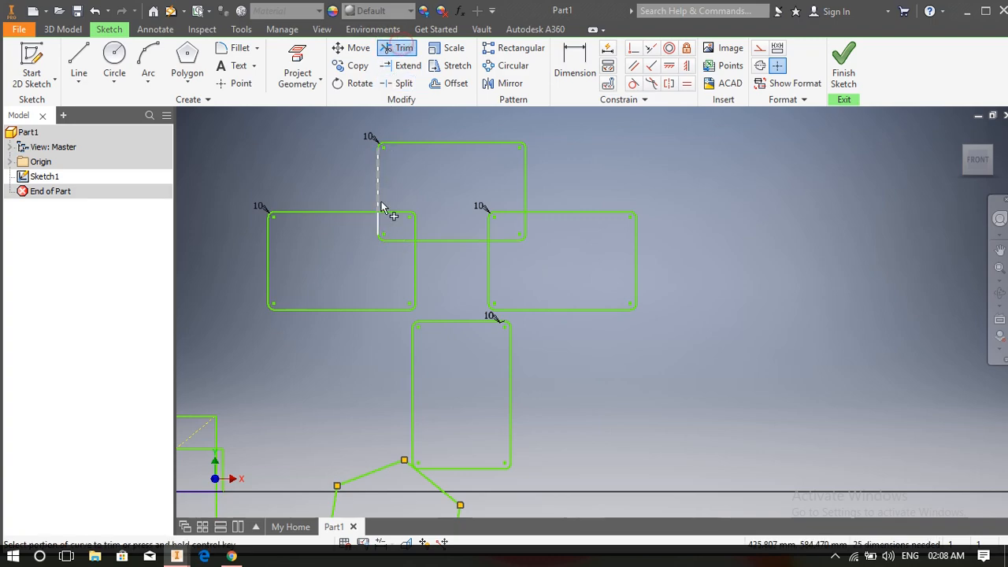
click(378, 230)
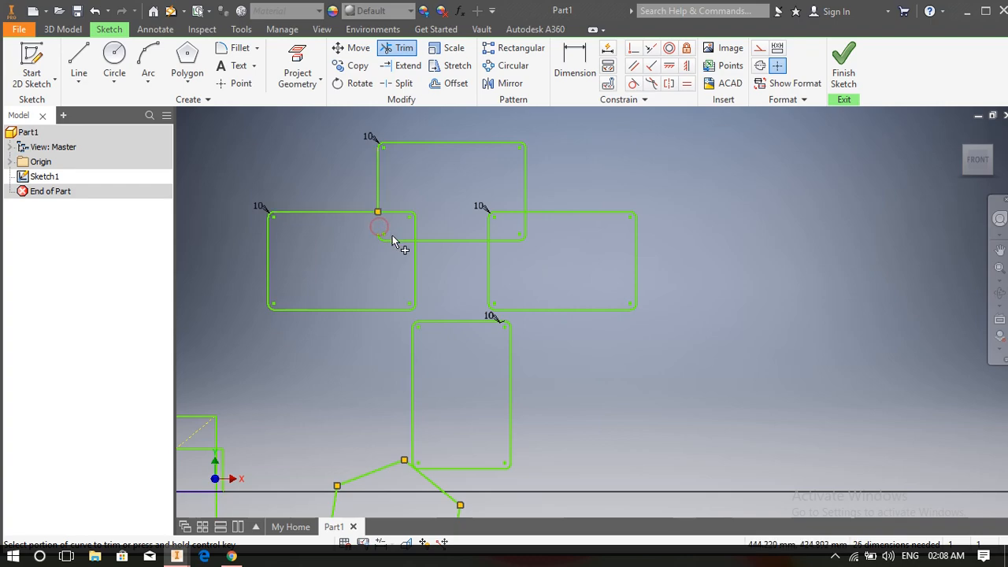
click(394, 241)
Step: Extend the topmost rectangle's cut left edge down and its cut bottom edge leftward so they cross inside the left rectangle
click(402, 66)
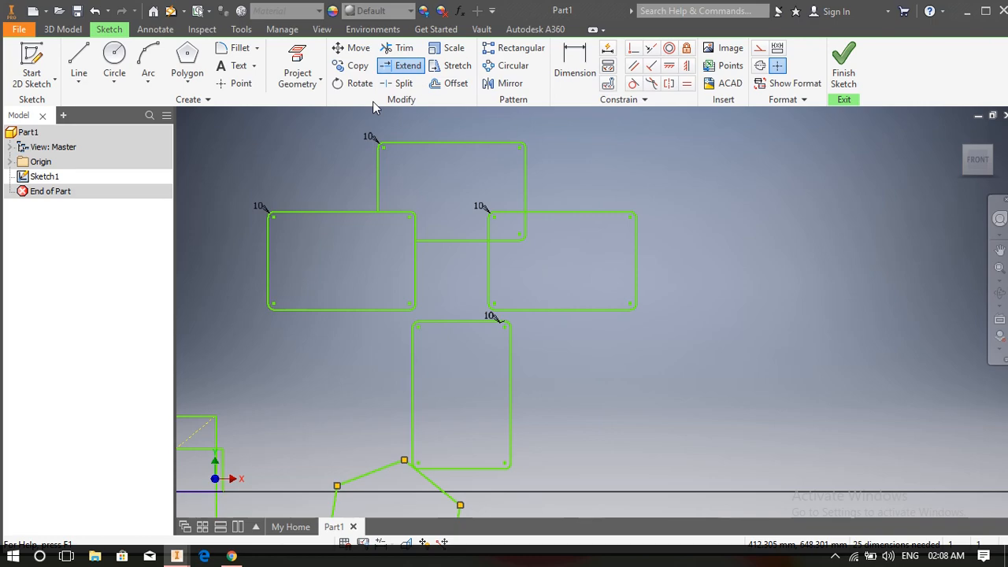
click(377, 185)
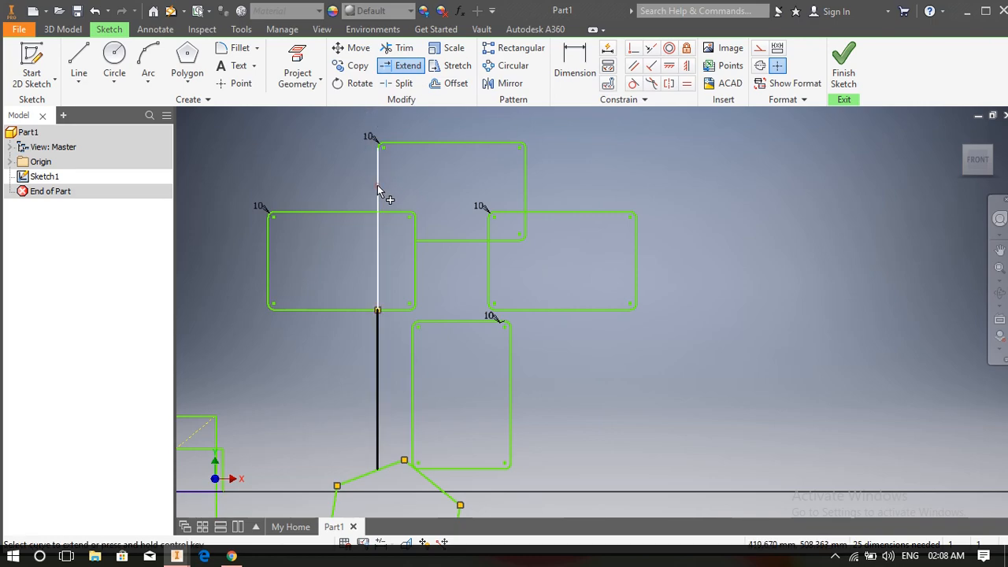
click(431, 241)
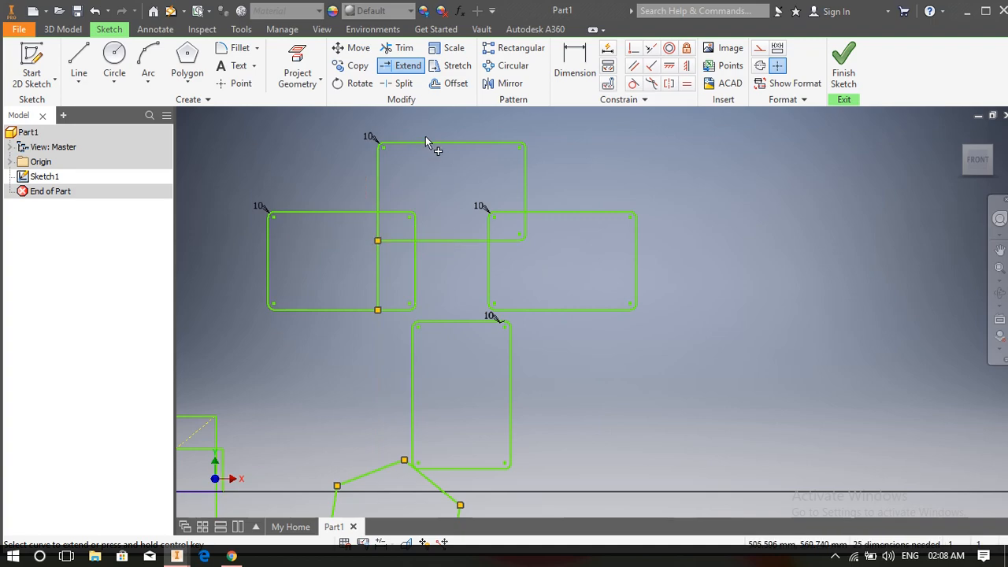
Step: Trim the overshoot of the topmost rectangle's left edge that runs below its bottom edge, leaving a square corner
click(400, 48)
click(377, 272)
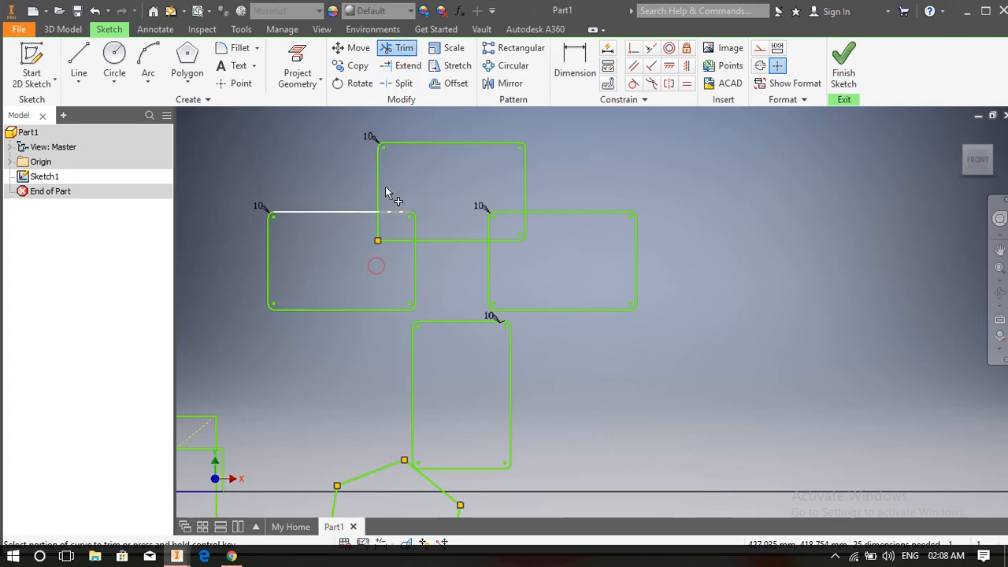
right_click(371, 140)
click(347, 139)
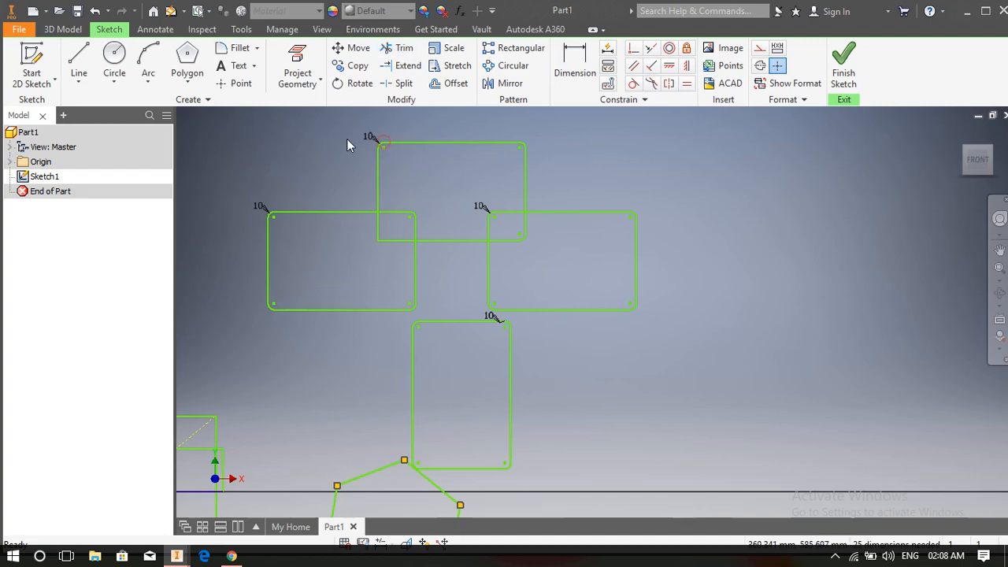
Step: Trim the topmost rectangle's left edge portion between the left rectangle's top edge and its own bottom edge
click(397, 48)
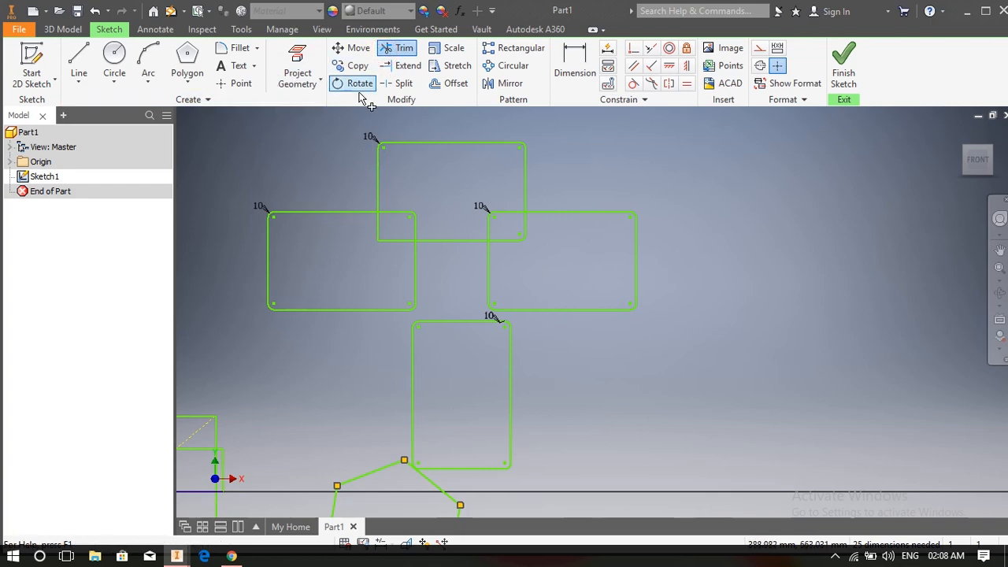
click(386, 226)
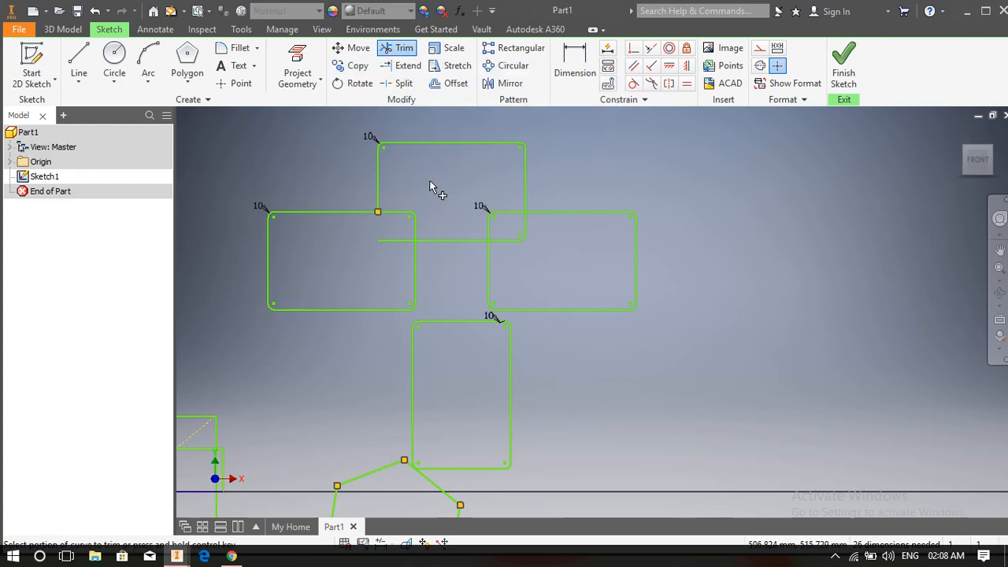
right_click(263, 142)
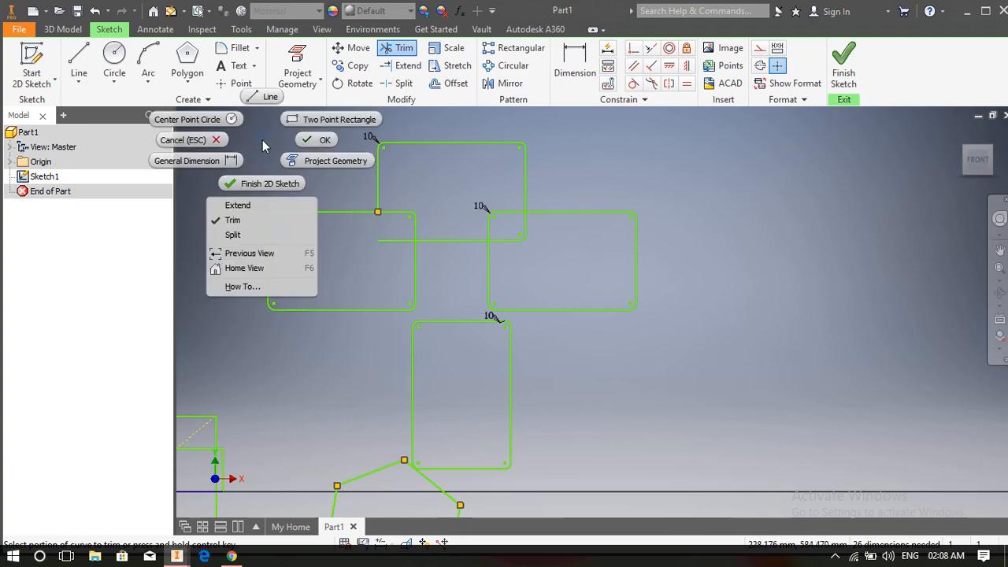
click(318, 142)
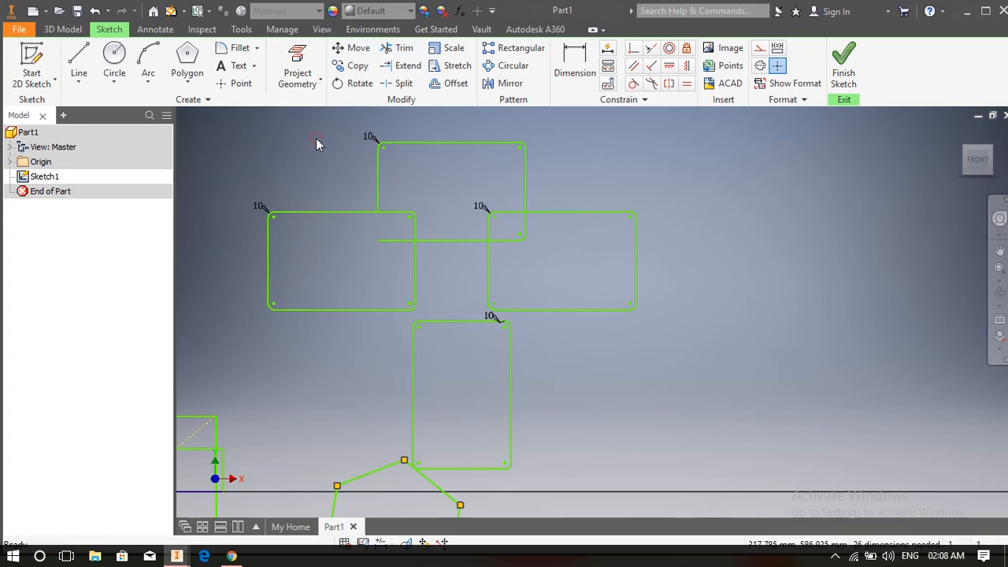
Step: Extend the topmost rectangle's left edge down again to meet its bottom edge
click(399, 49)
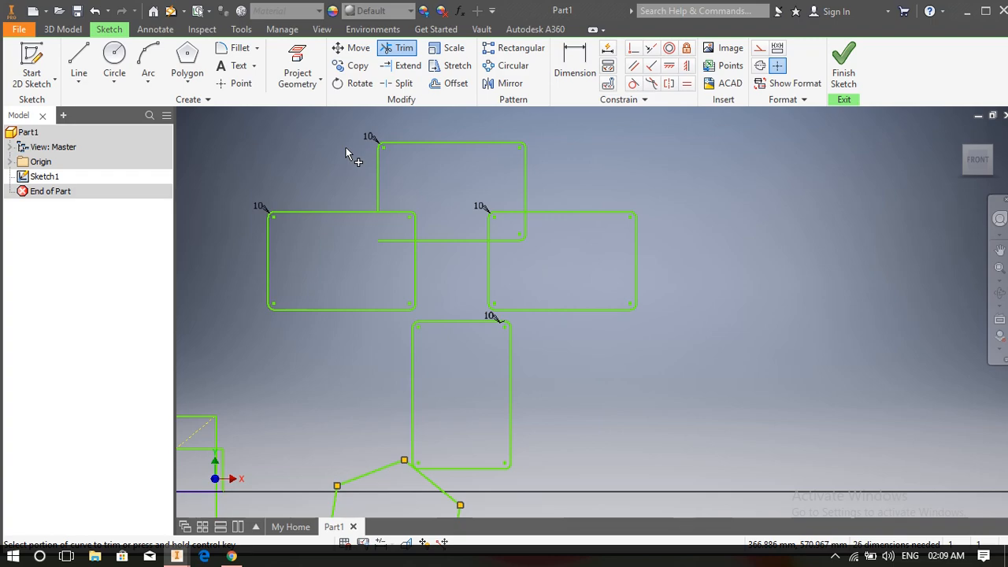
click(402, 66)
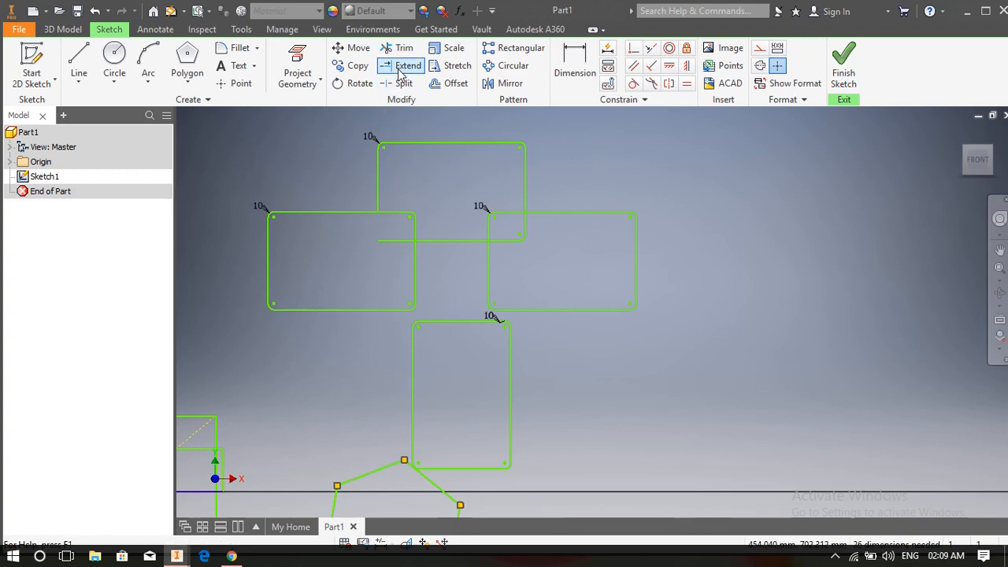
click(378, 181)
key(Escape)
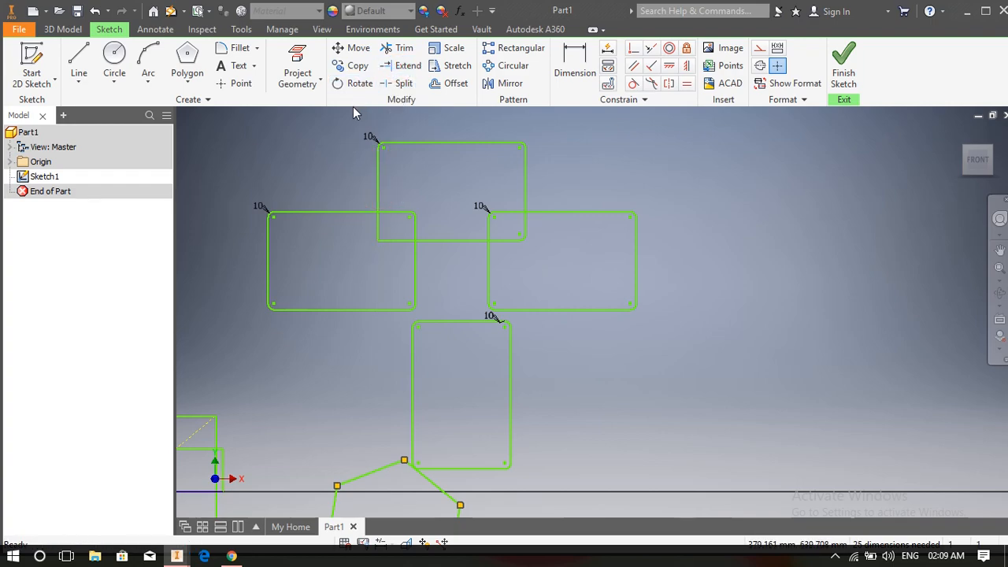
Step: Draw a wide two-point rectangle in the empty area above and to the left of the sketch origin
middle_drag(354, 218, 231, 150)
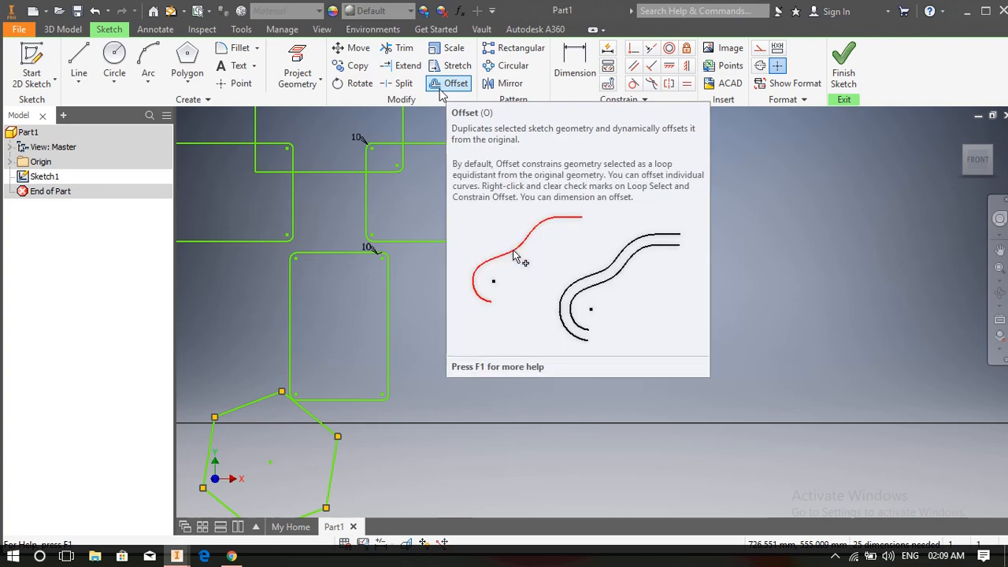
scroll(393, 190, down, 3)
middle_drag(432, 229, 577, 169)
middle_drag(354, 149, 560, 152)
middle_drag(429, 207, 536, 311)
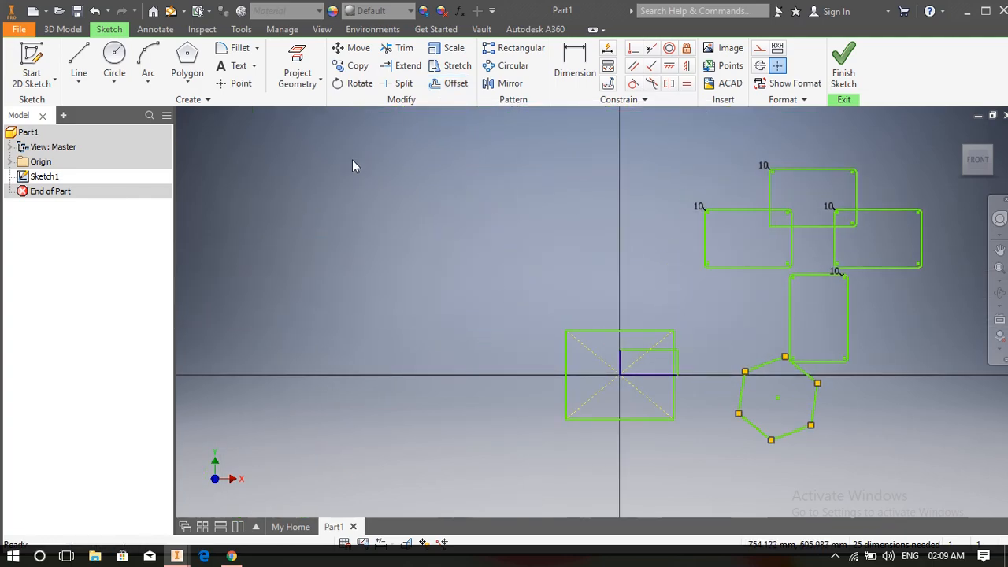
click(189, 83)
click(214, 104)
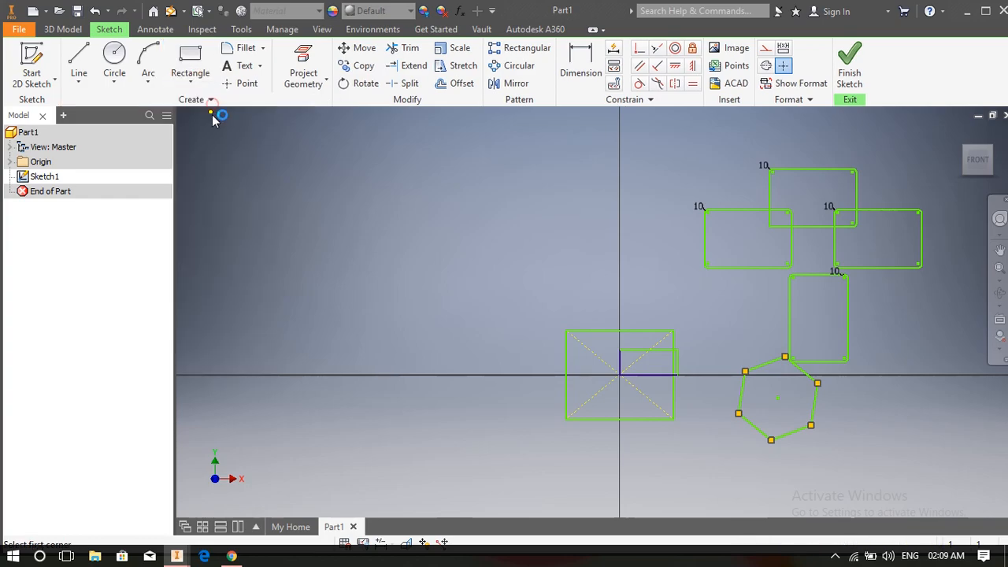
click(221, 146)
click(429, 226)
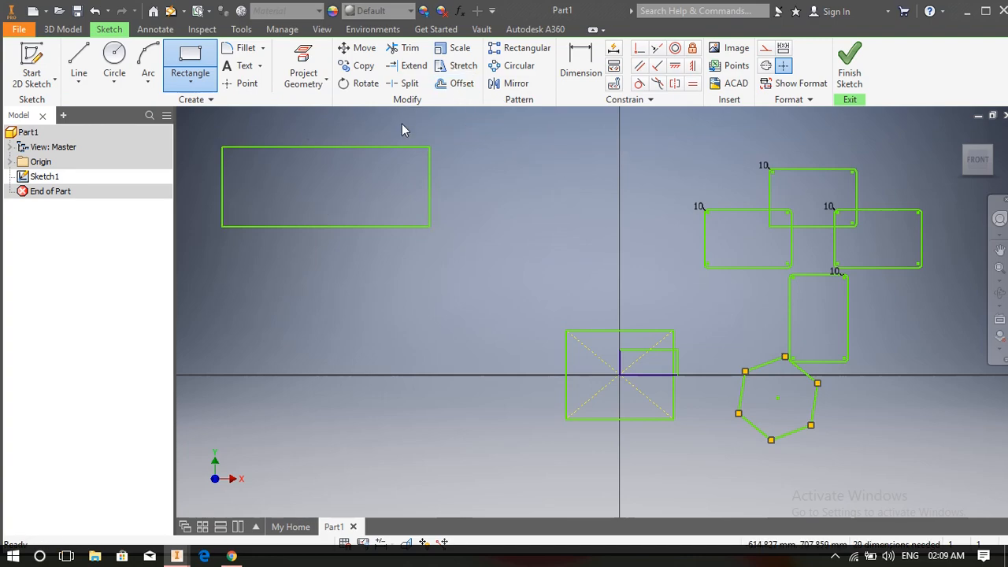
key(Escape)
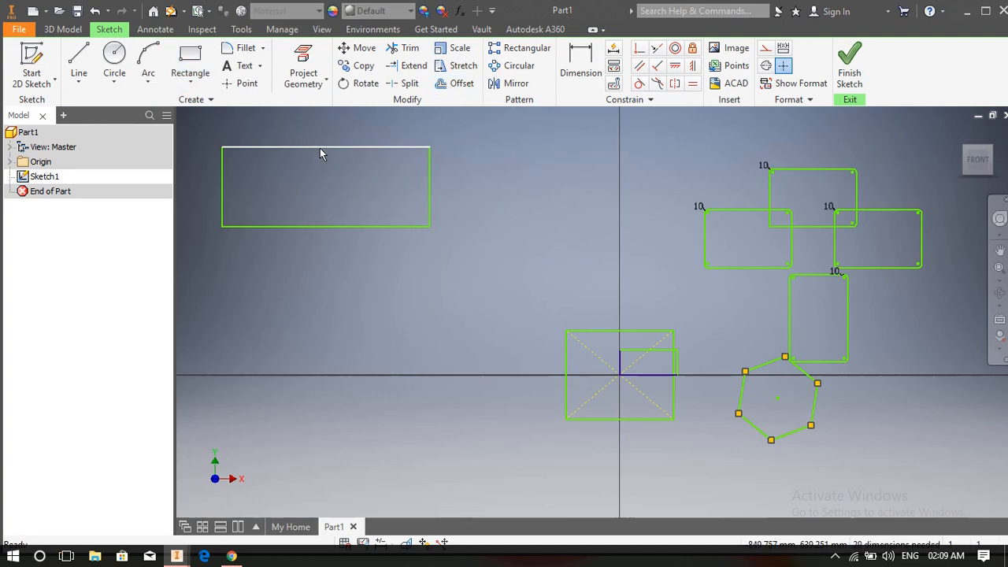
Step: Offset the new wide rectangle outward by 100 mm to form a larger rectangle around it
click(442, 84)
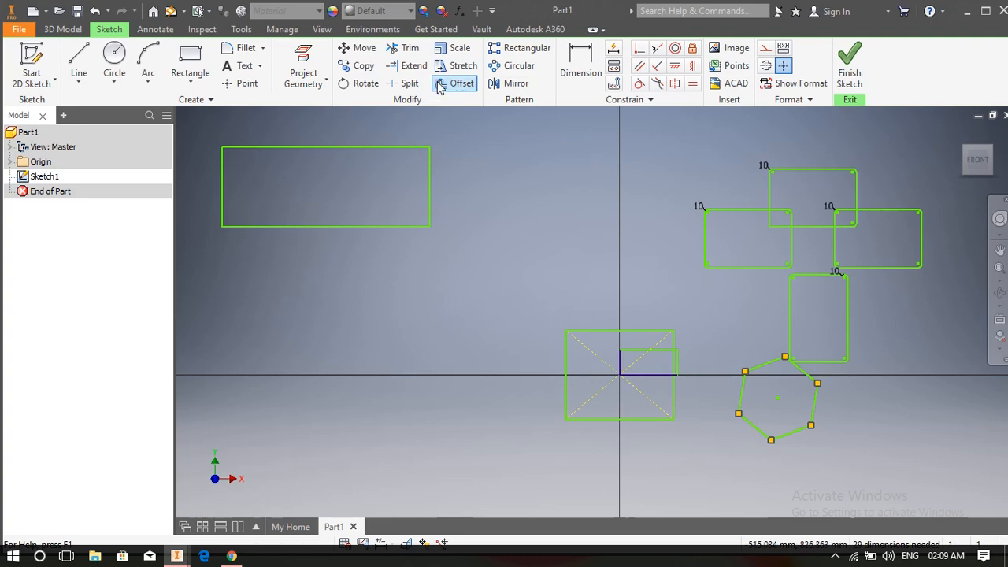
click(381, 147)
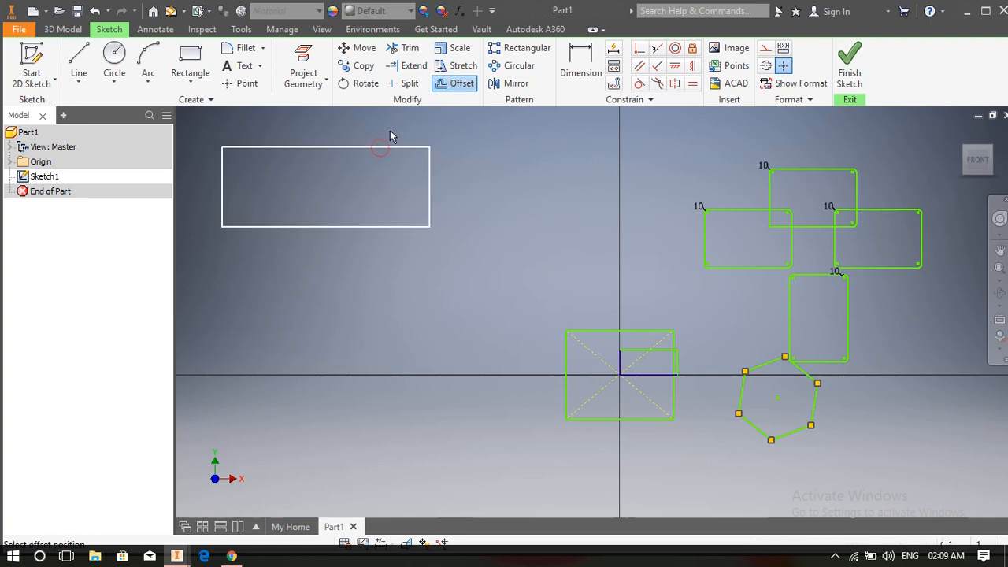
middle_drag(407, 136, 419, 166)
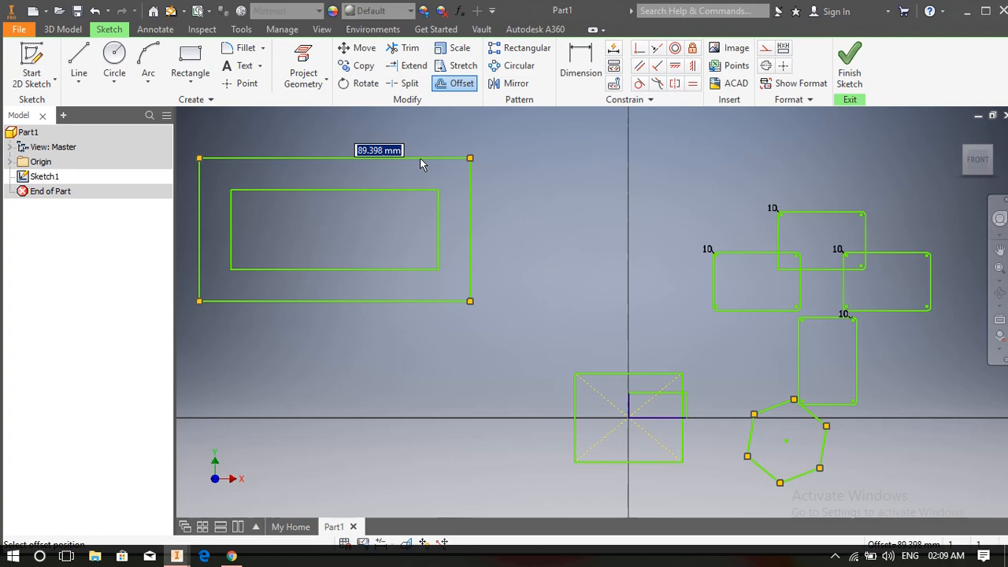
text(100)
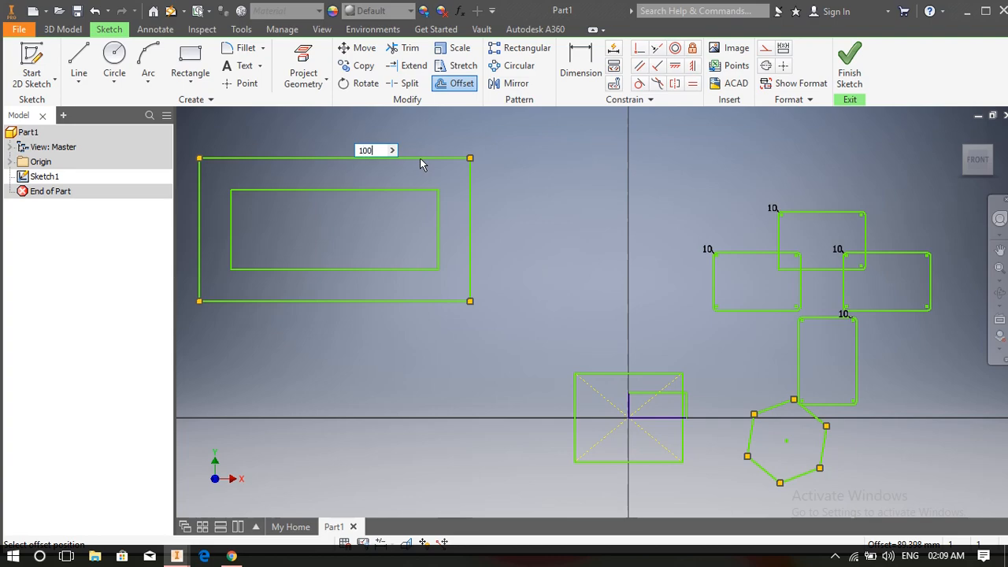
key(Return)
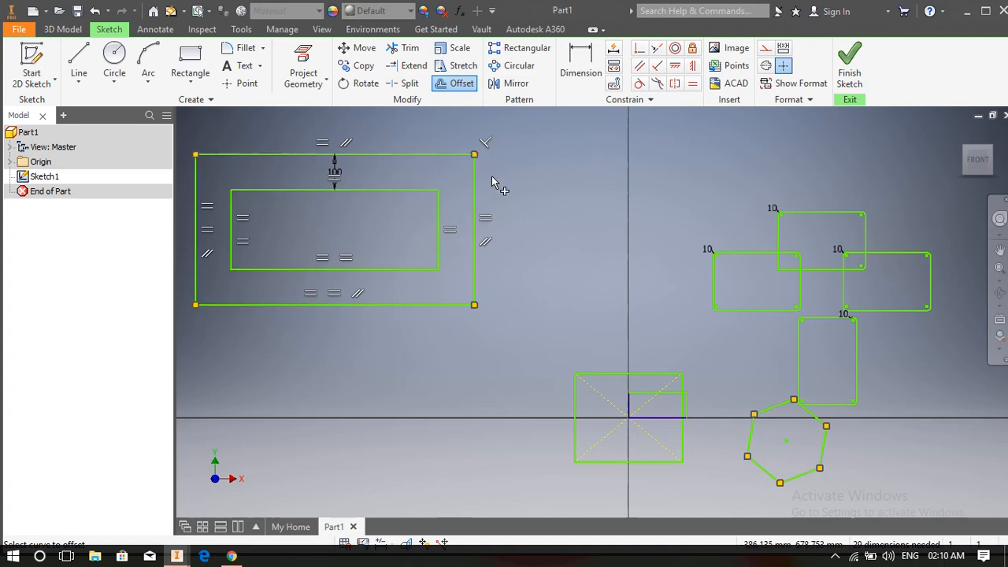
key(Escape)
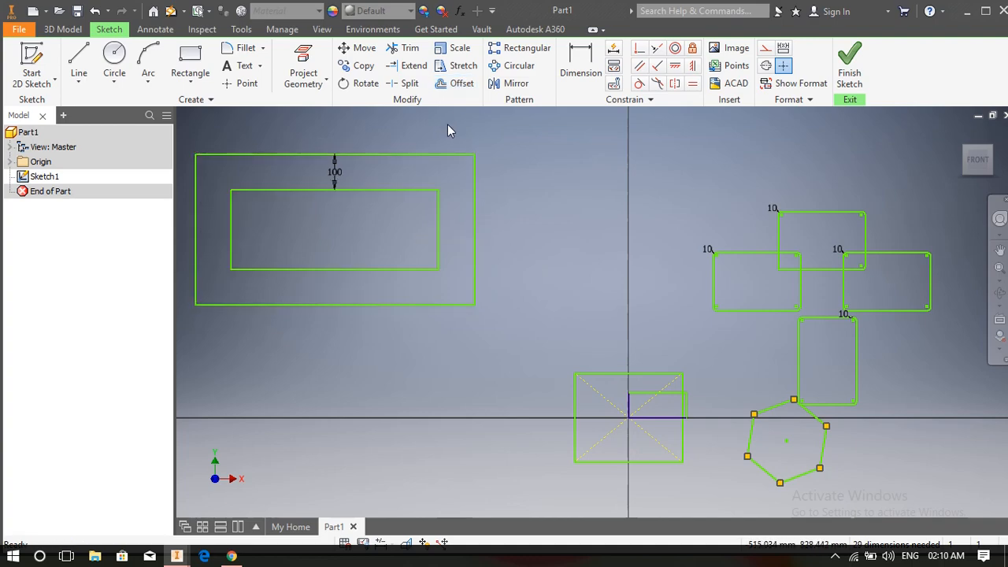
Step: Select all the sketched geometry and delete it to leave the sketch empty
mouse_move(488, 120)
middle_down()
mouse_move(395, 102)
mouse_move(500, 158)
middle_up()
scroll(504, 154, up, 3)
mouse_move(290, 152)
mouse_down()
mouse_move(807, 464)
mouse_move(831, 469)
mouse_up()
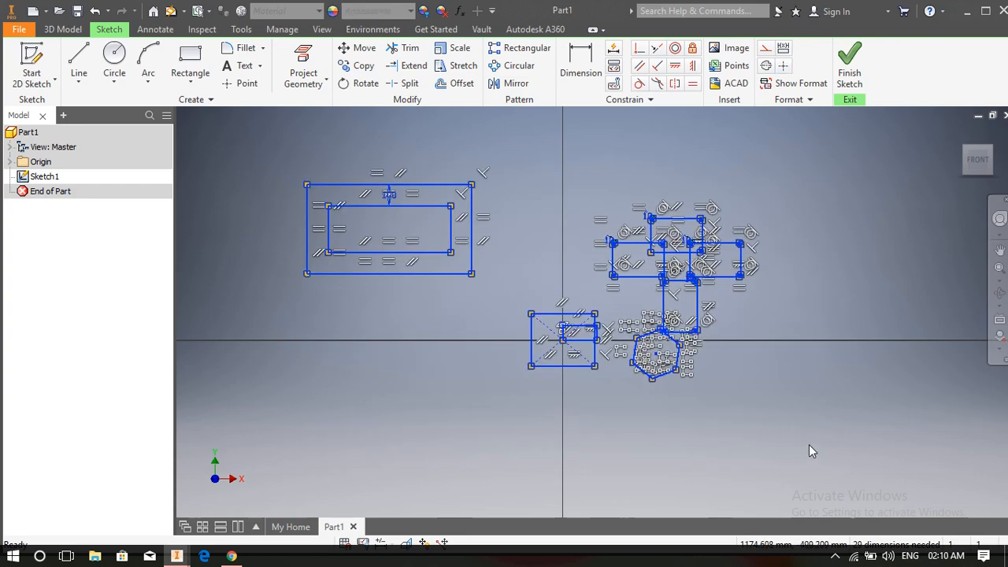
key(Delete)
Step: Draw a rectangle 1000 mm wide and 500 mm high above and to the right of the origin, and finish the sketch
mouse_move(520, 268)
middle_down()
mouse_move(410, 265)
mouse_move(401, 277)
mouse_move(415, 250)
middle_up()
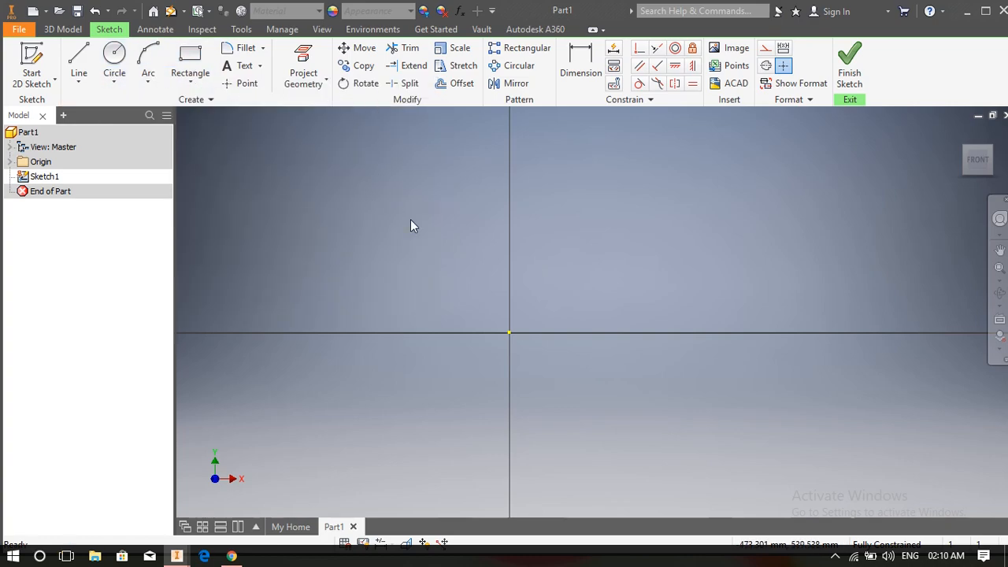
click(188, 59)
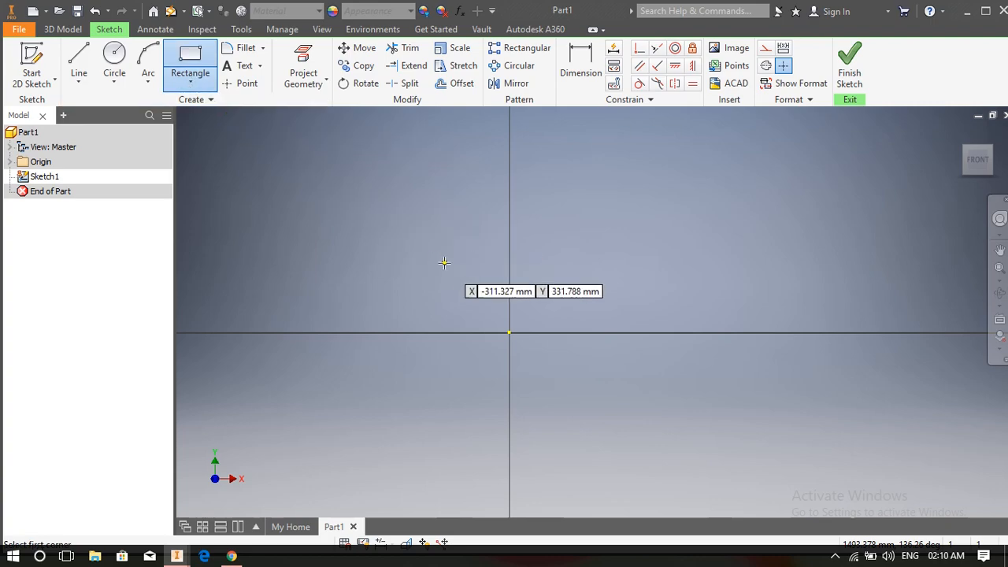
click(563, 158)
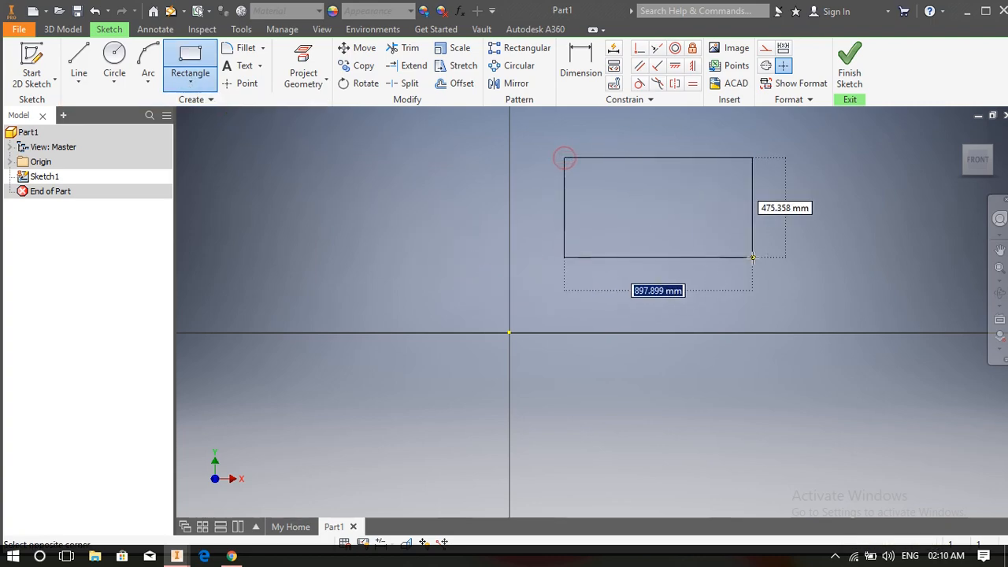
text(1000)
key(Tab)
text(5)
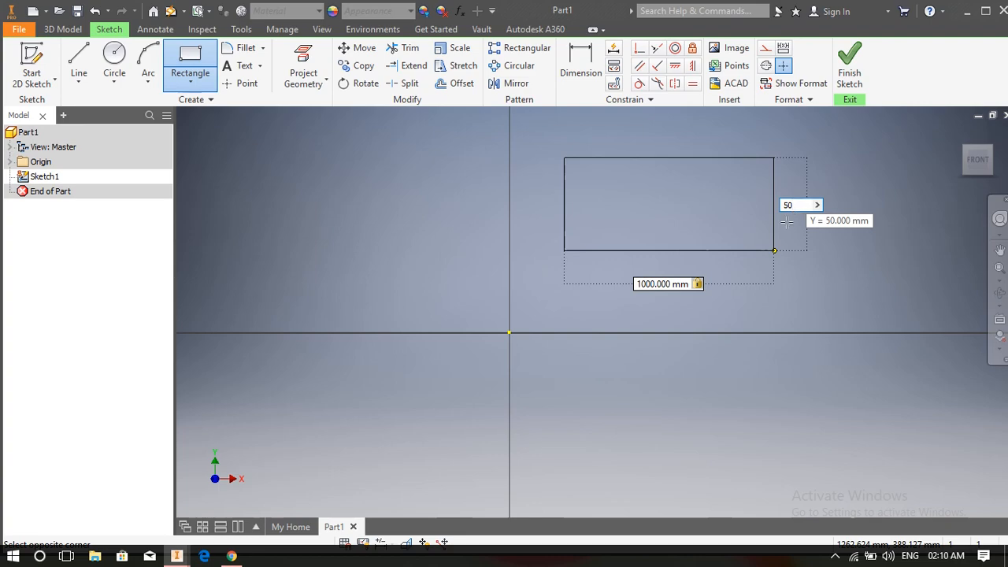
key(Tab)
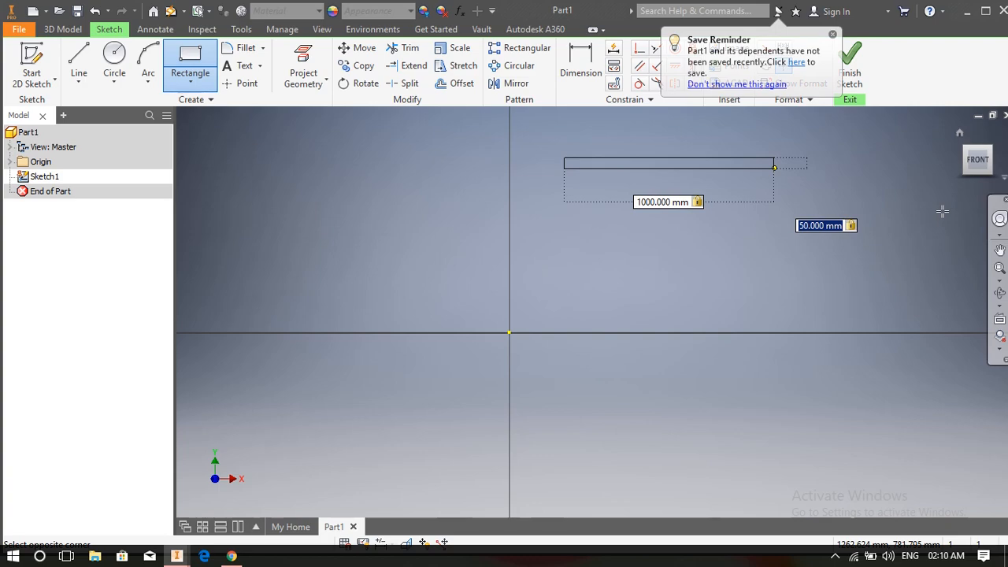
text(5)
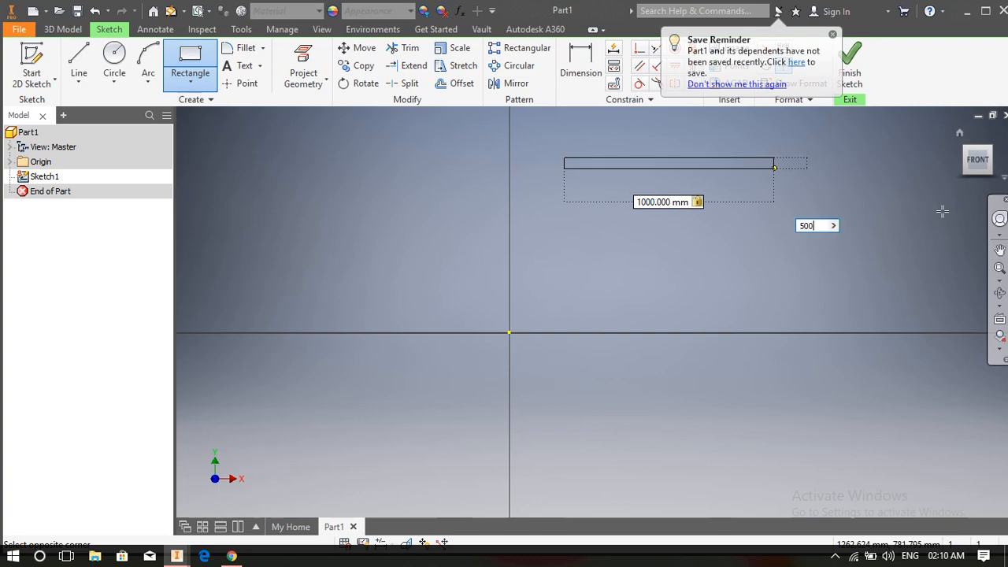
text(00)
key(Tab)
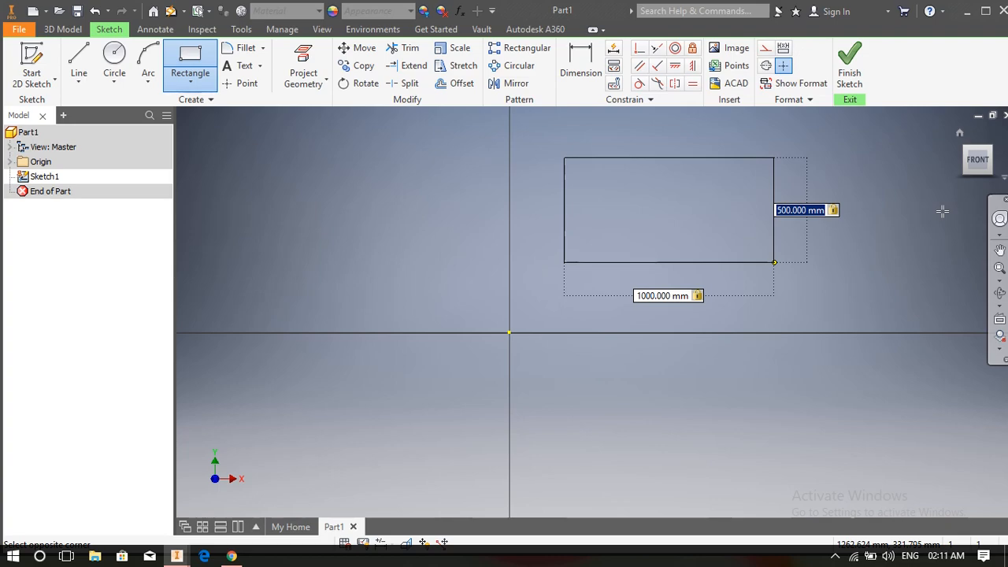
key(Return)
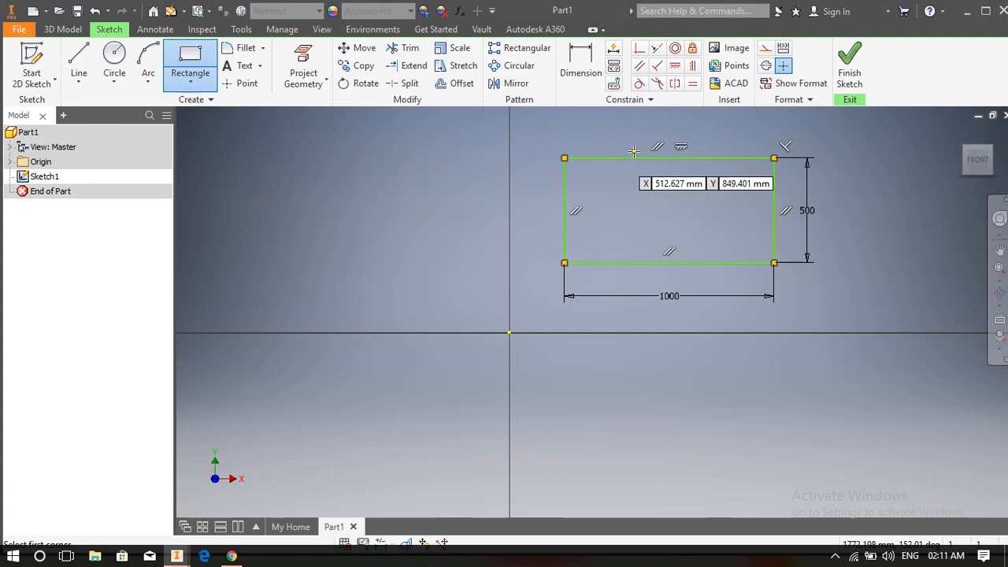
click(862, 75)
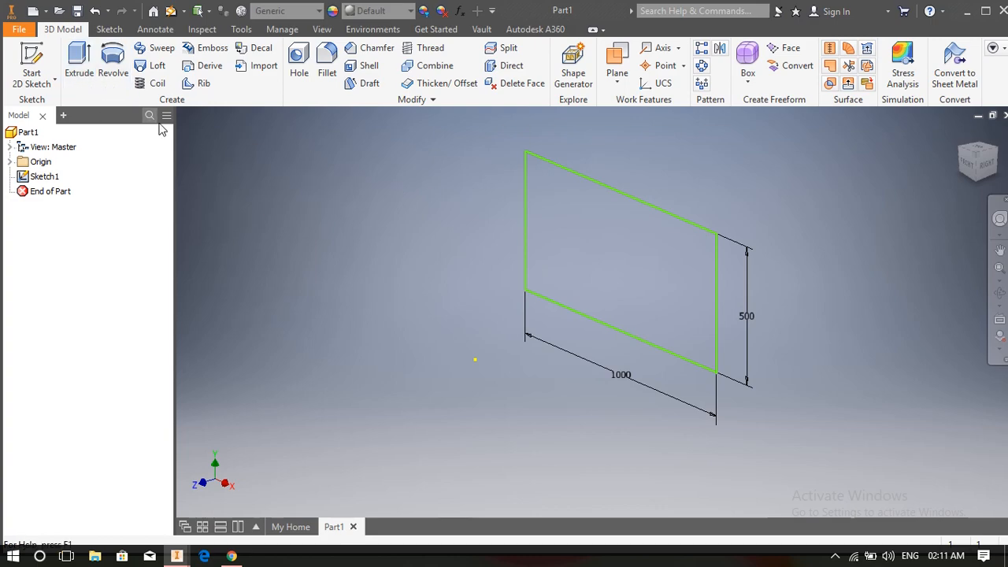
Step: Extrude the 1000 x 500 mm rectangle profile to a distance of 5000 mm as a solid
click(83, 73)
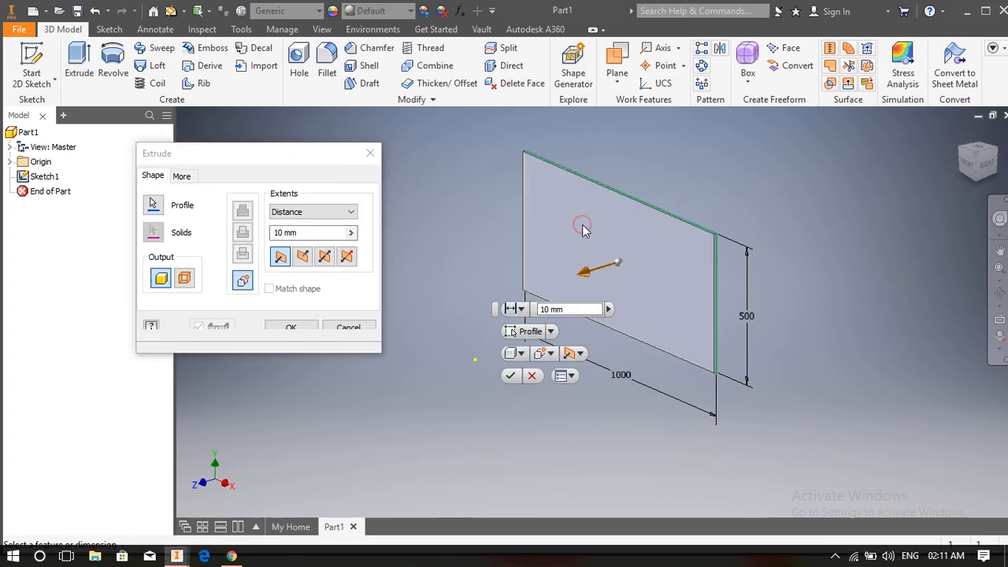
middle_drag(582, 266, 646, 192)
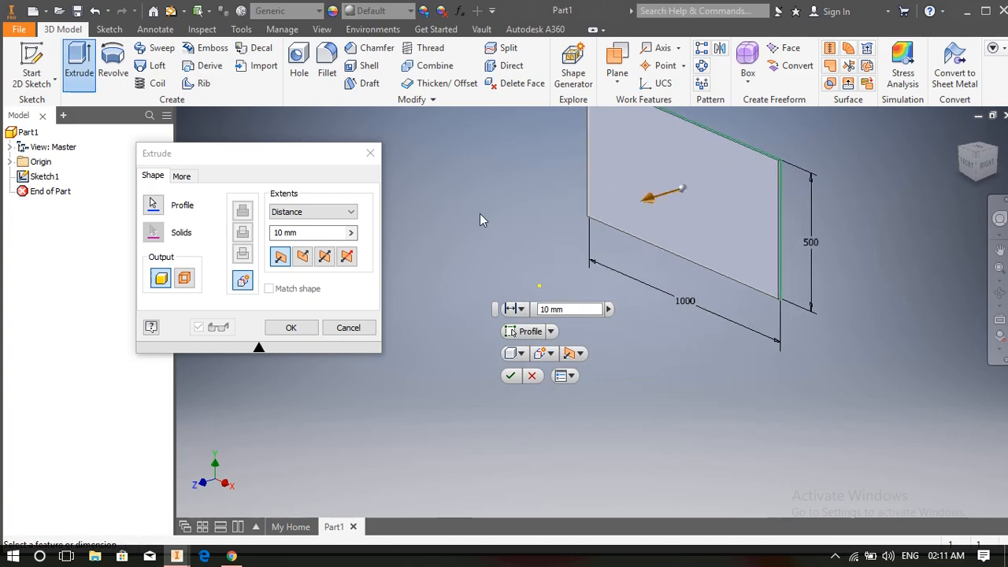
click(309, 233)
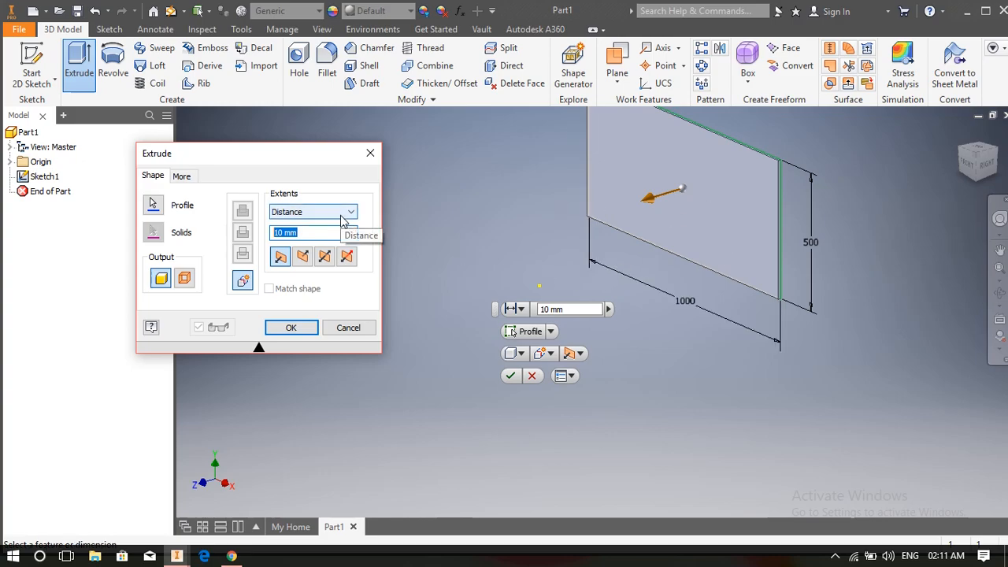
text(1000)
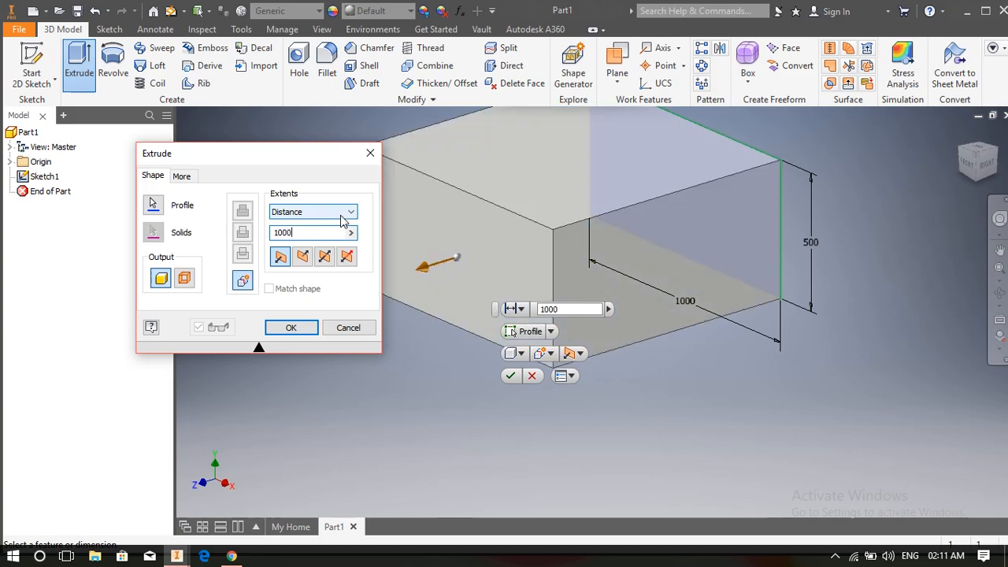
key(BackSpace)
key(BackSpace)
key(BackSpace)
key(BackSpace)
text(5000)
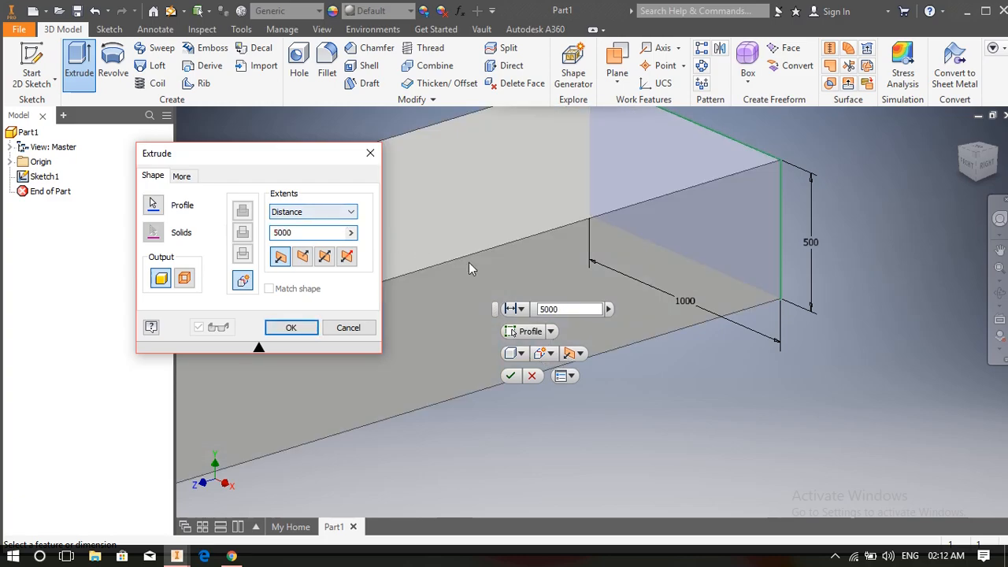
scroll(469, 262, up, 4)
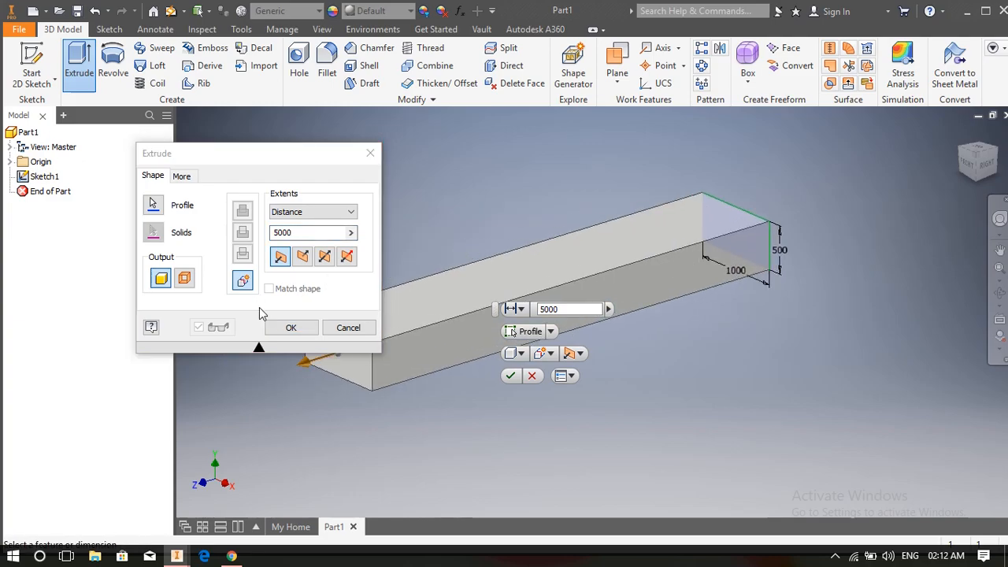
click(288, 328)
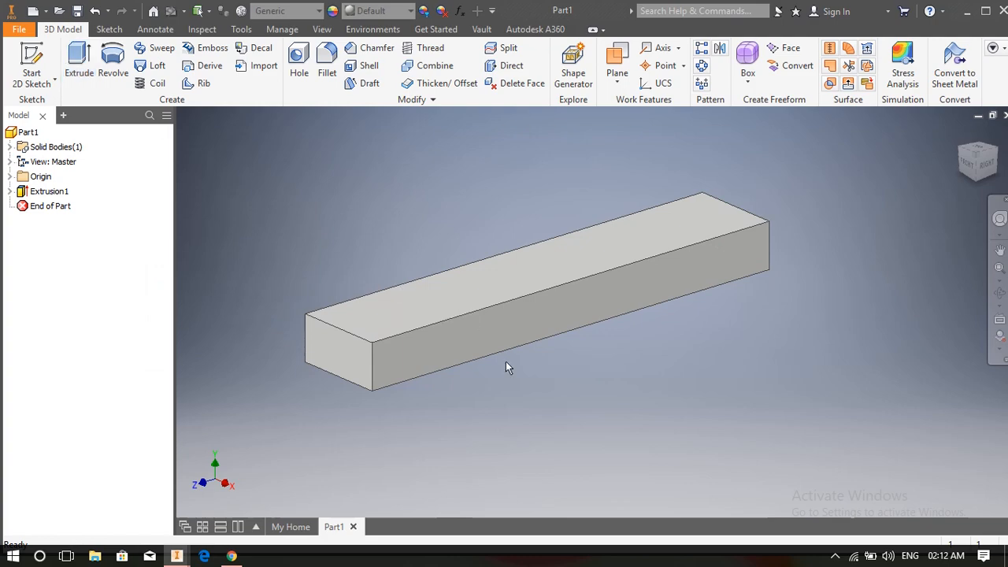
scroll(551, 409, up, 3)
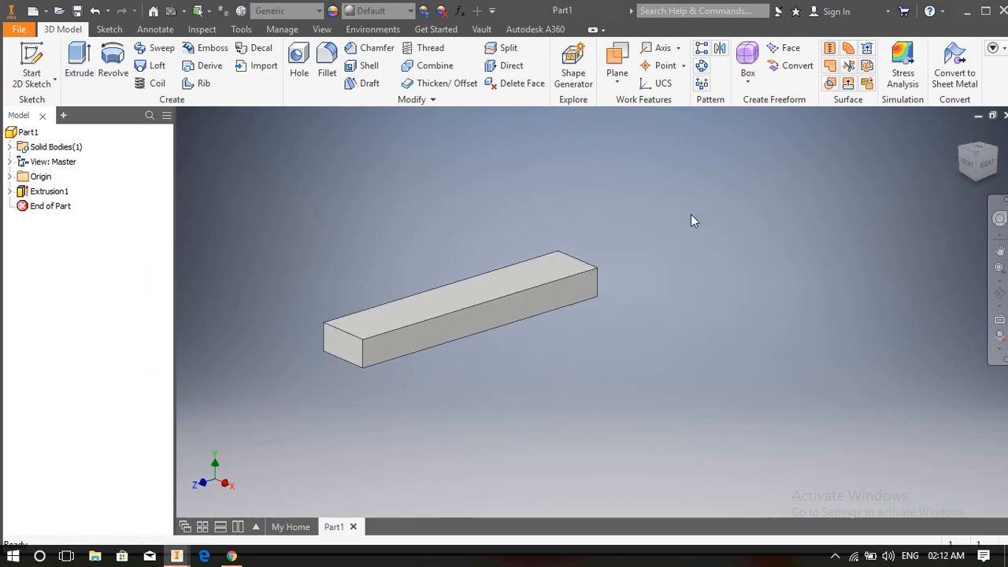
middle_drag(469, 321, 557, 333)
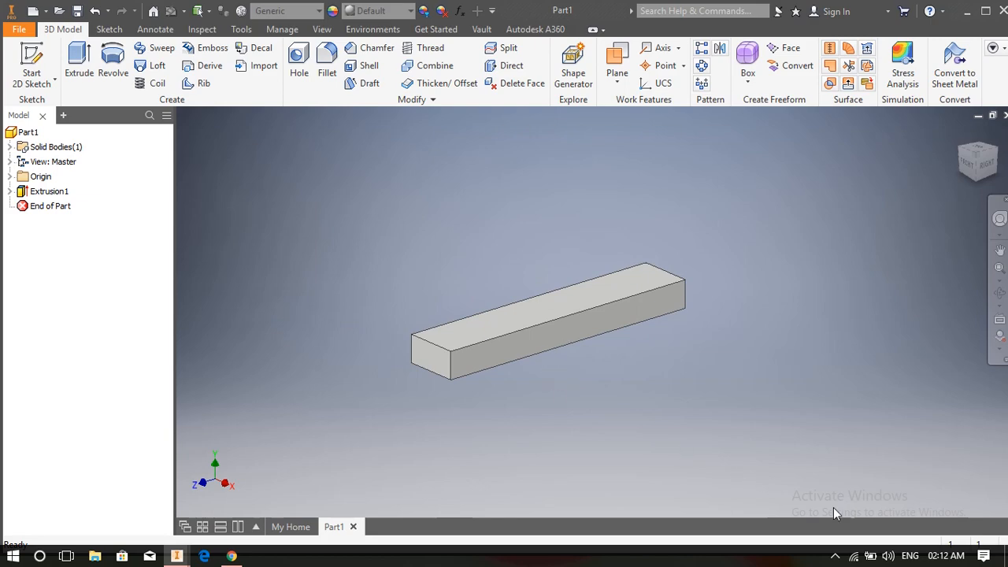
click(835, 556)
click(857, 505)
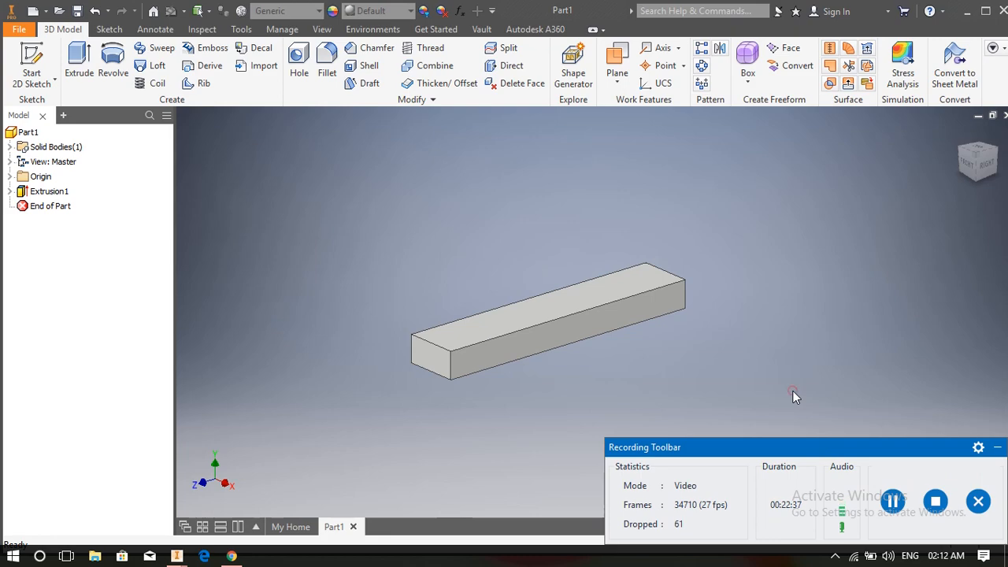
click(997, 447)
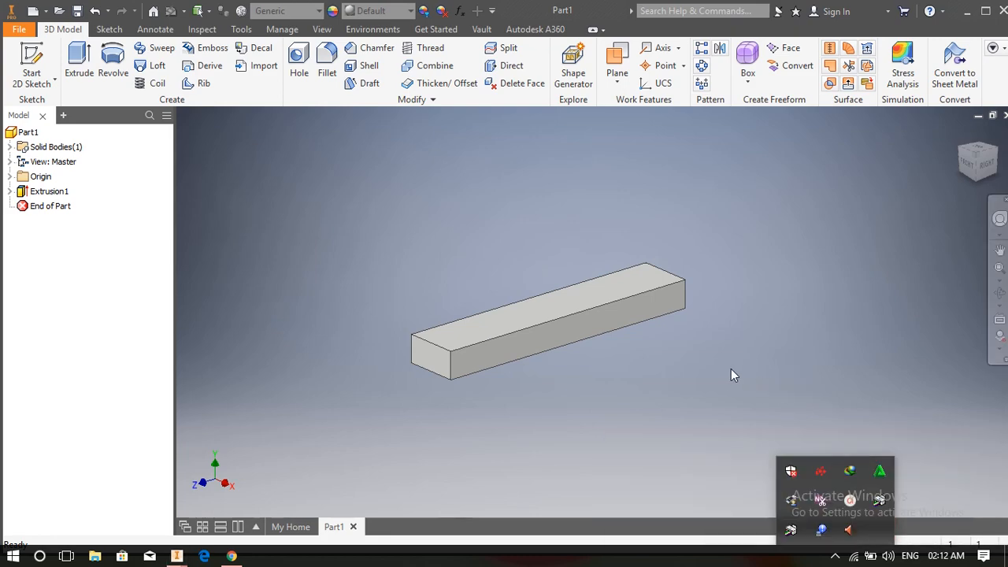
click(838, 556)
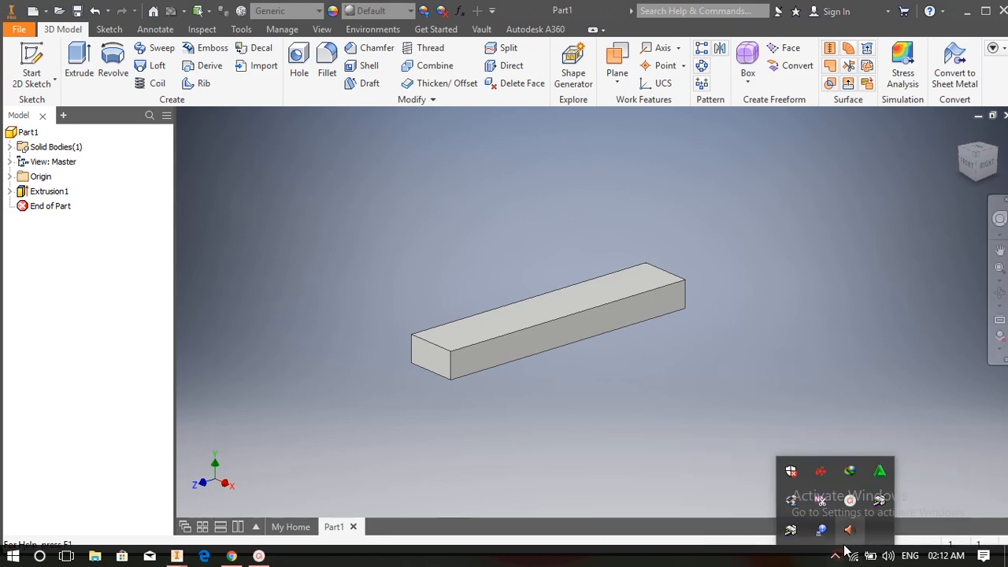
click(769, 394)
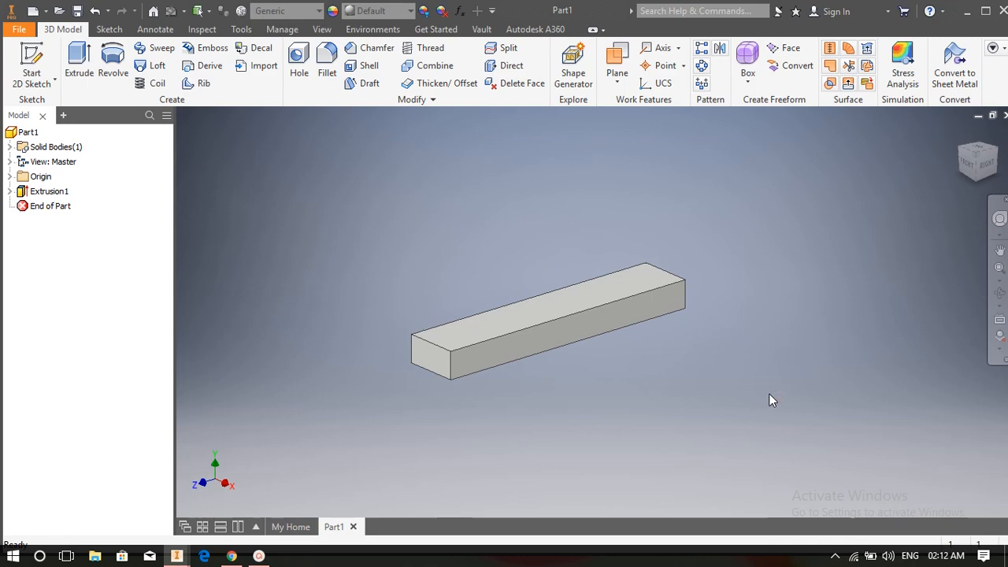
middle_drag(695, 387, 686, 388)
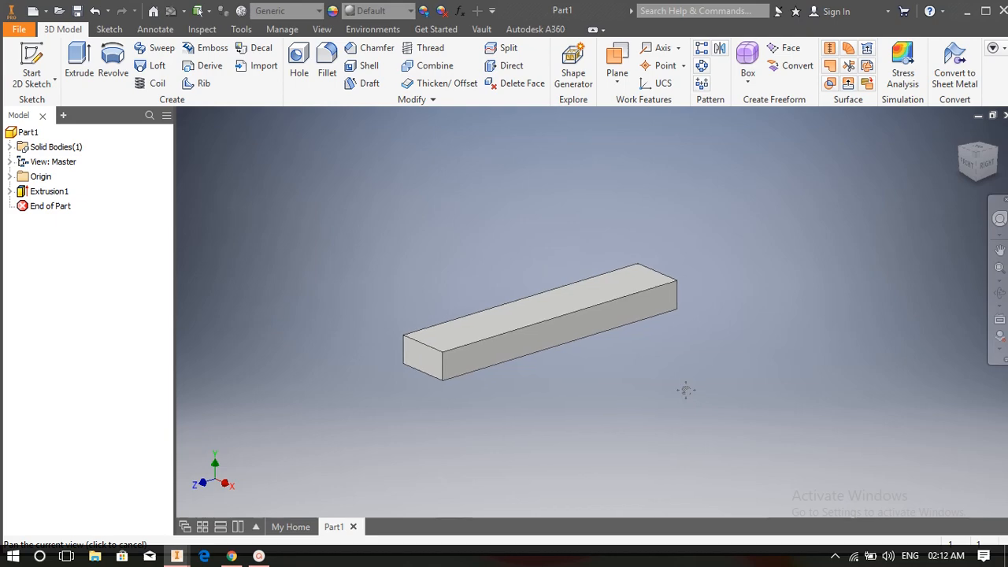